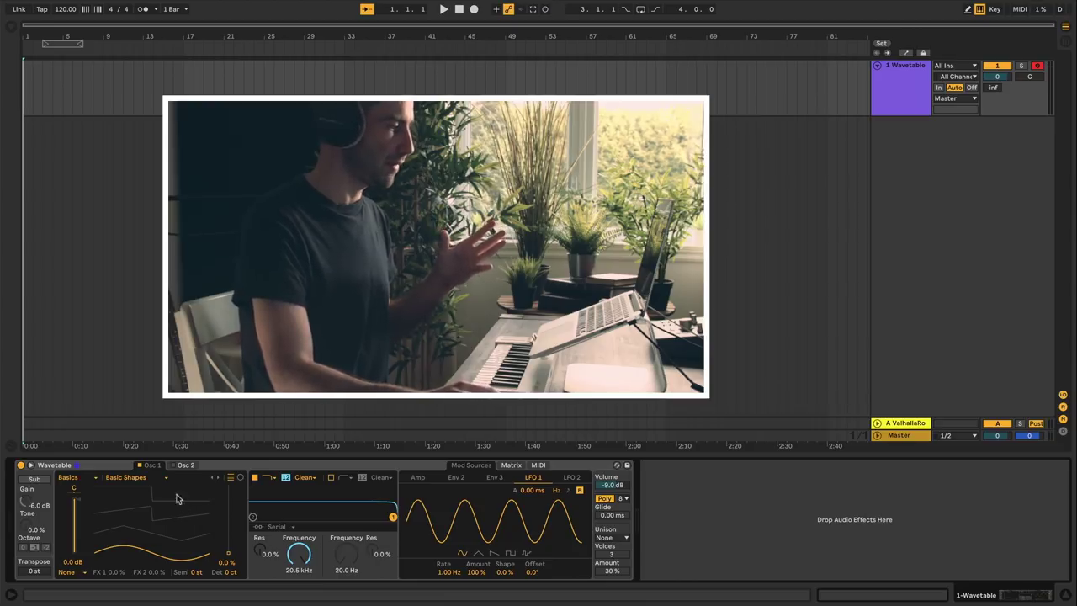
# - View both oscillators of the synth and try switching the second oscillator on and off
pyautogui.click(183, 465)
pyautogui.click(153, 465)
pyautogui.click(174, 466)
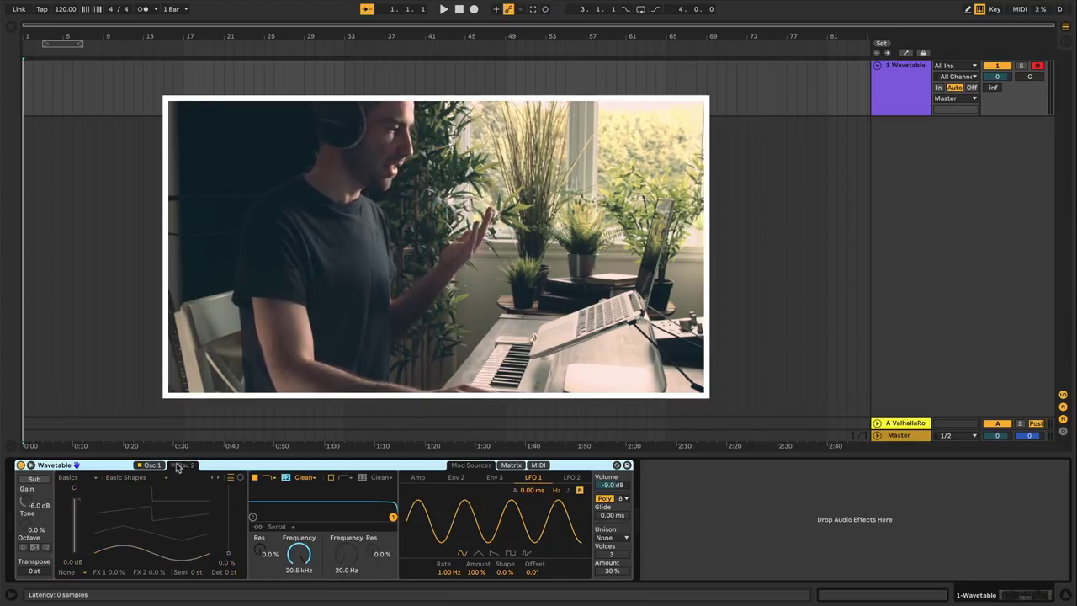
pyautogui.click(174, 467)
pyautogui.click(173, 466)
pyautogui.click(173, 466)
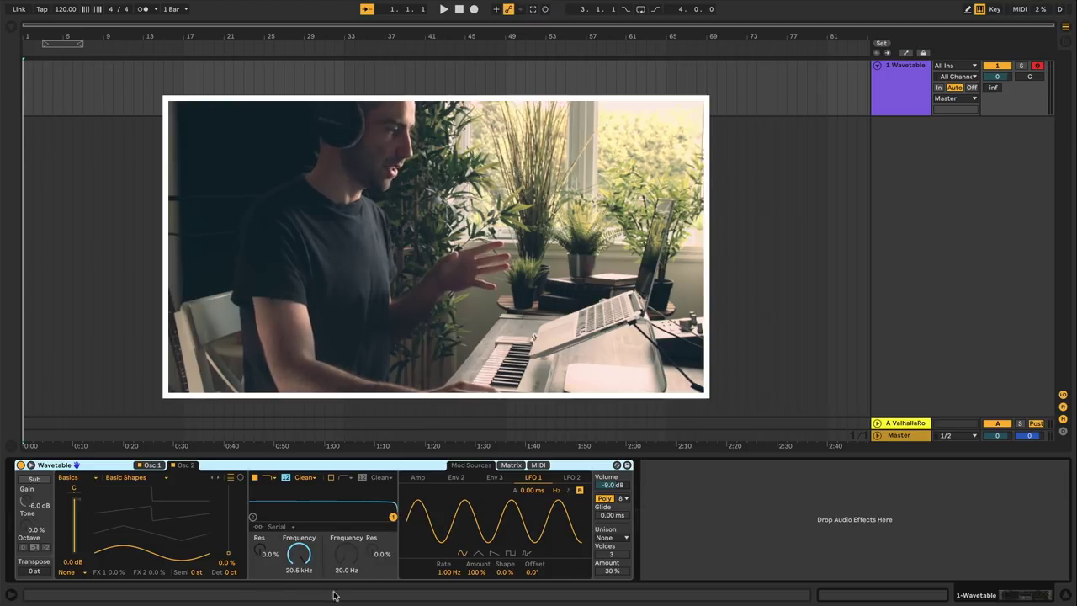
# - Try toggling the first and second filters off and on, and view the first filter's circuit types
pyautogui.click(255, 478)
pyautogui.click(255, 478)
pyautogui.click(255, 478)
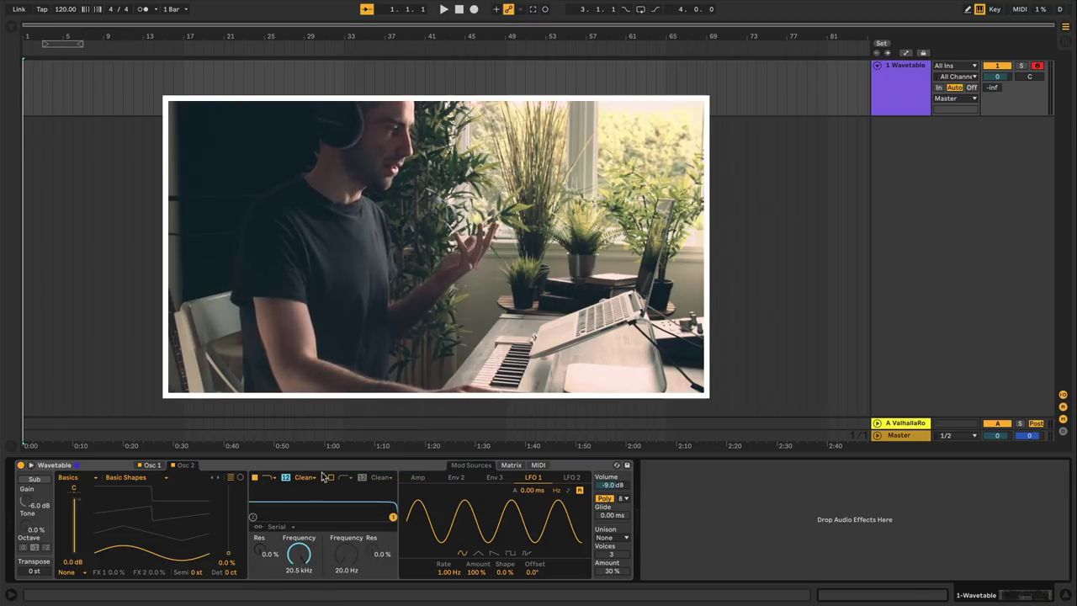
pyautogui.click(332, 478)
pyautogui.click(332, 478)
pyautogui.click(255, 478)
pyautogui.click(255, 478)
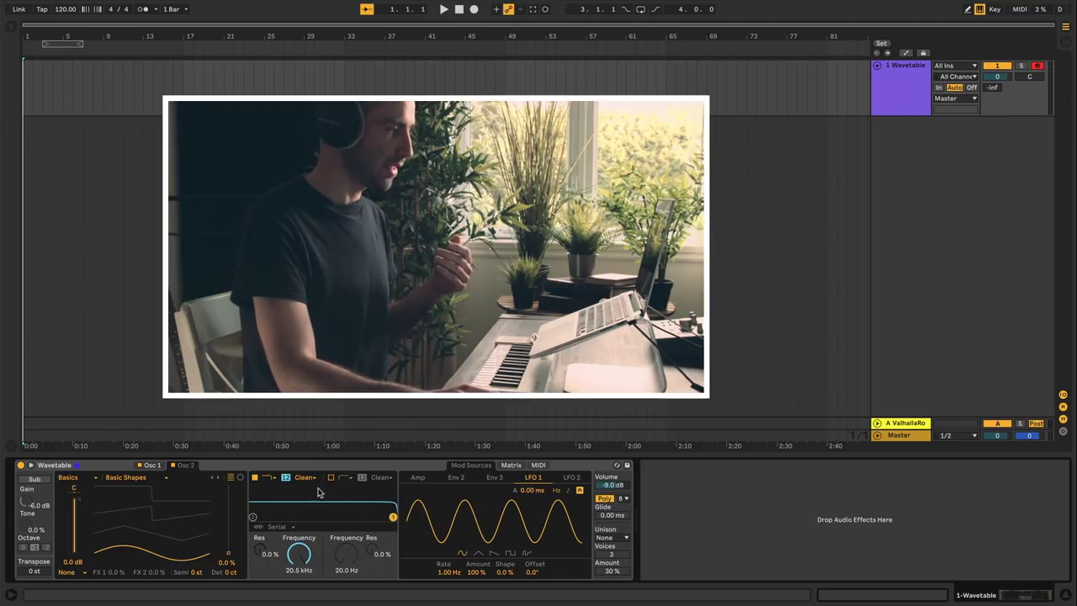
pyautogui.click(313, 478)
pyautogui.click(313, 479)
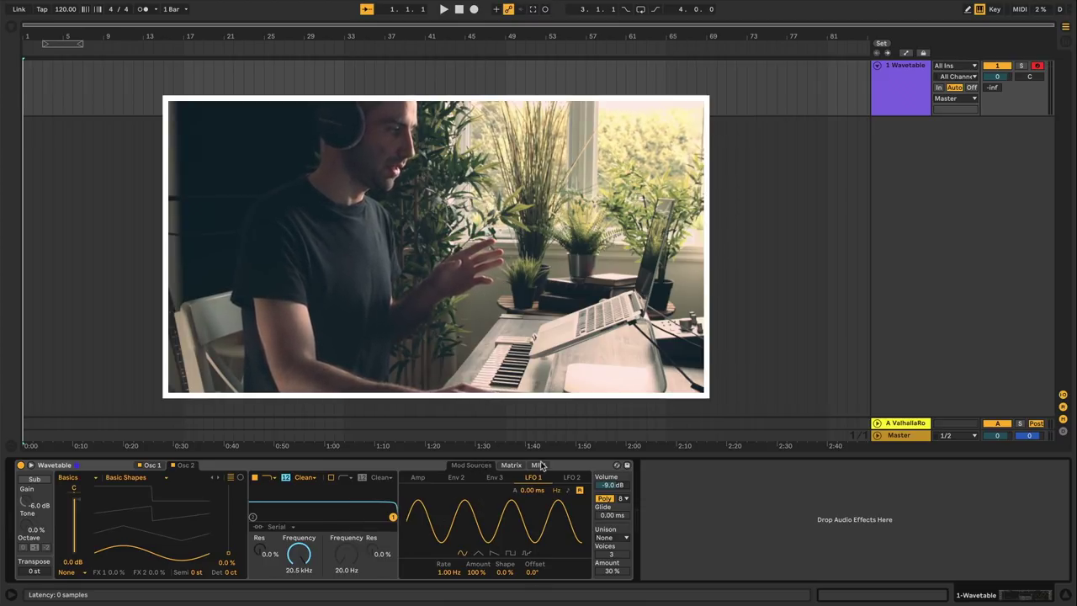
# - Look through the modulation sources, covering the Env 2, LFO and Amp envelope settings
pyautogui.click(459, 479)
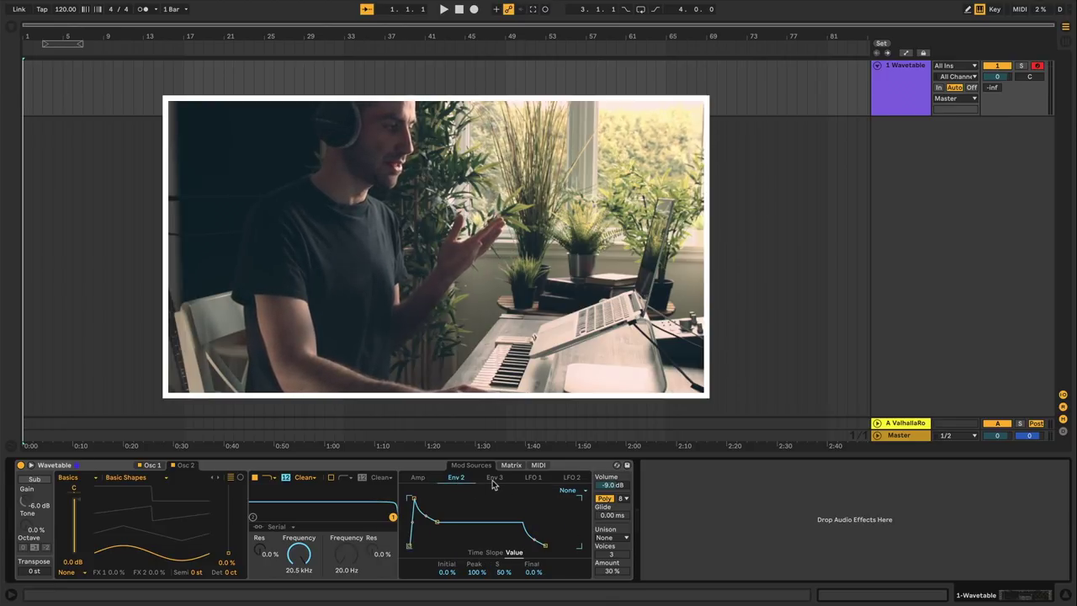
pyautogui.click(534, 478)
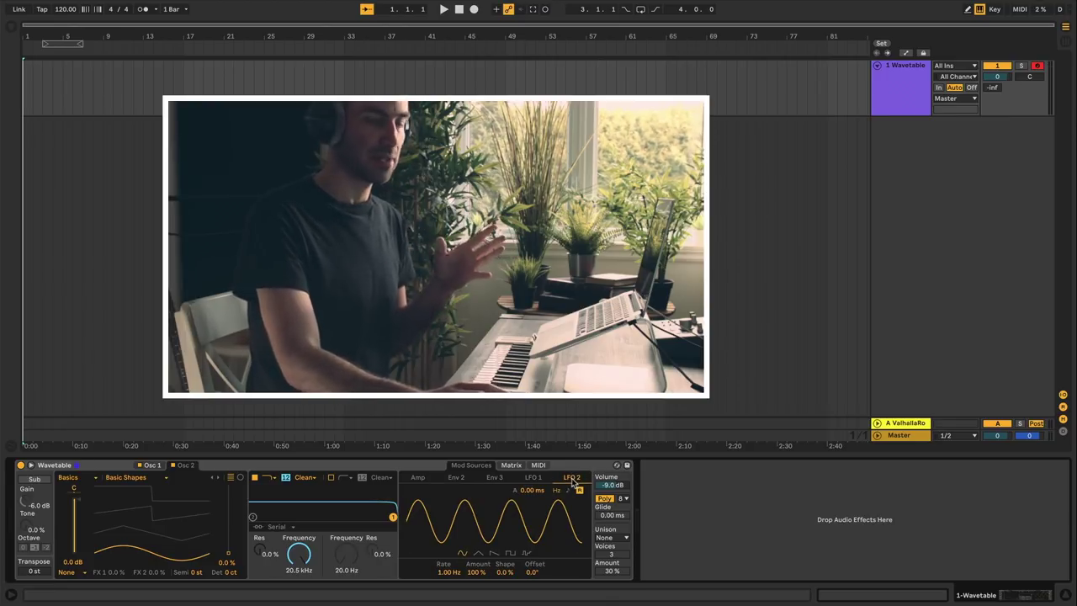
pyautogui.click(418, 478)
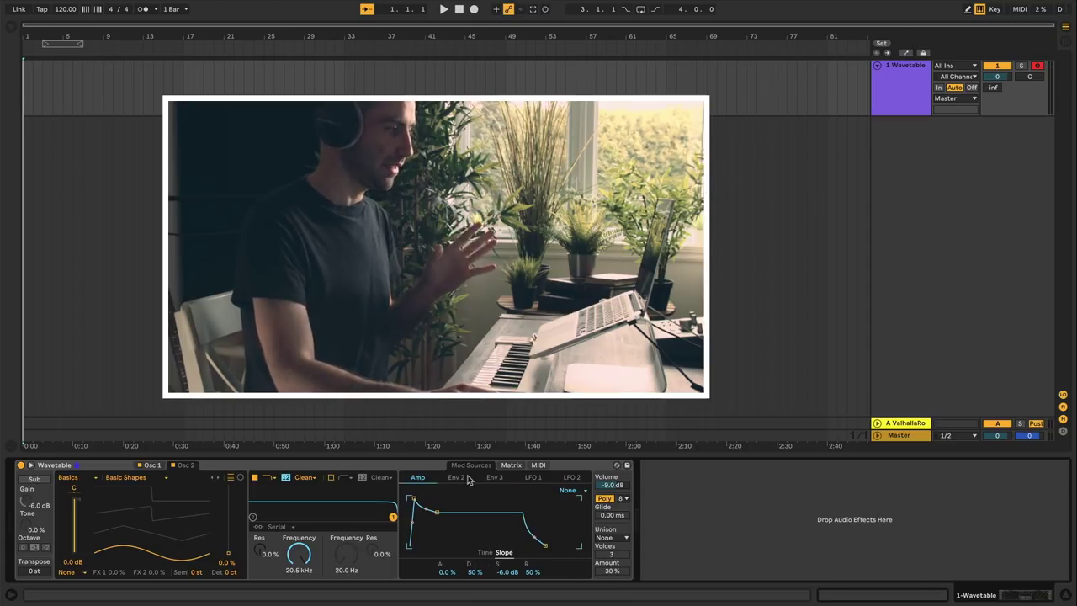
# - Compare the modulation matrix and the MIDI modulation assignments with the modulation sources, ending on the Amp envelope
pyautogui.click(510, 466)
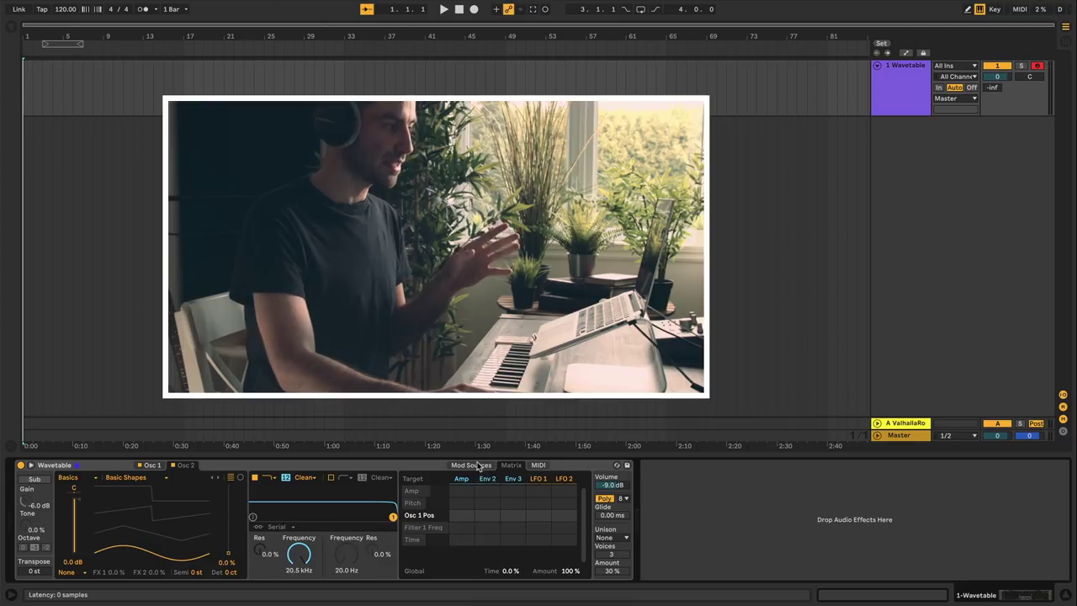
pyautogui.click(479, 465)
pyautogui.click(511, 466)
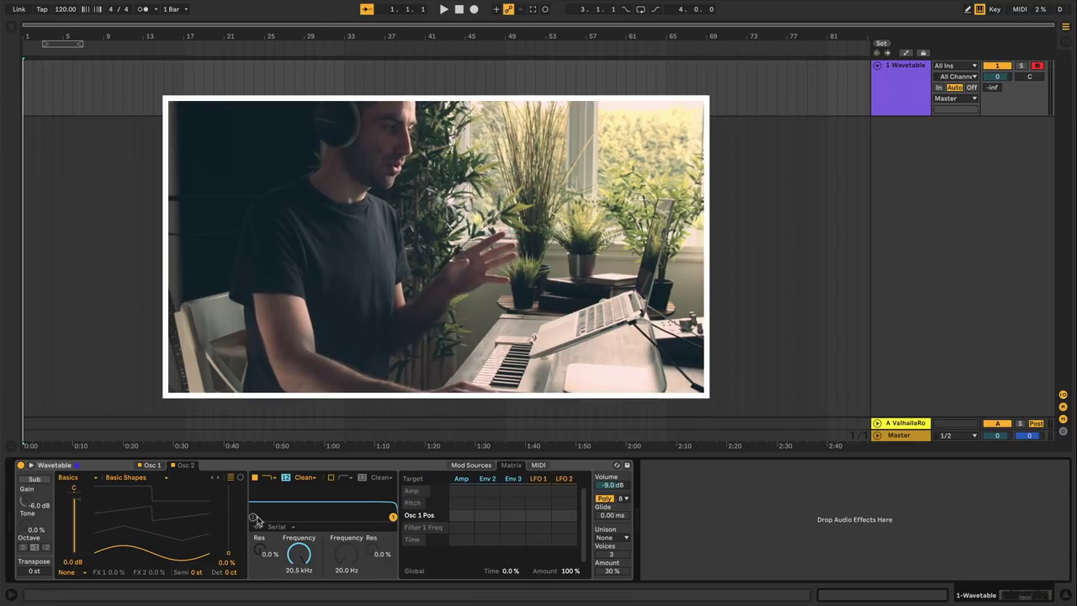
pyautogui.click(478, 466)
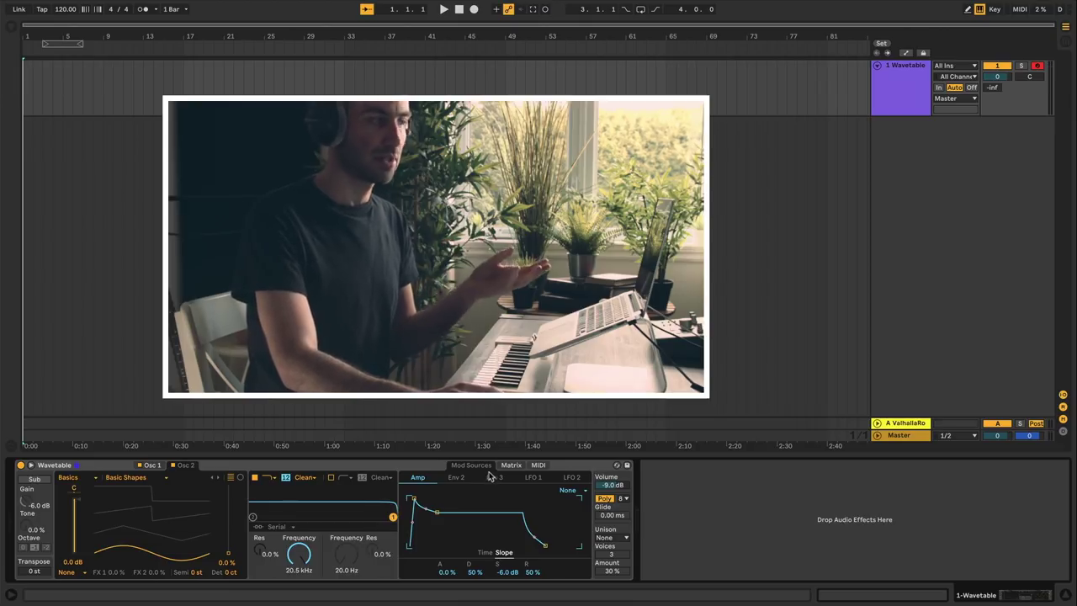
pyautogui.click(515, 467)
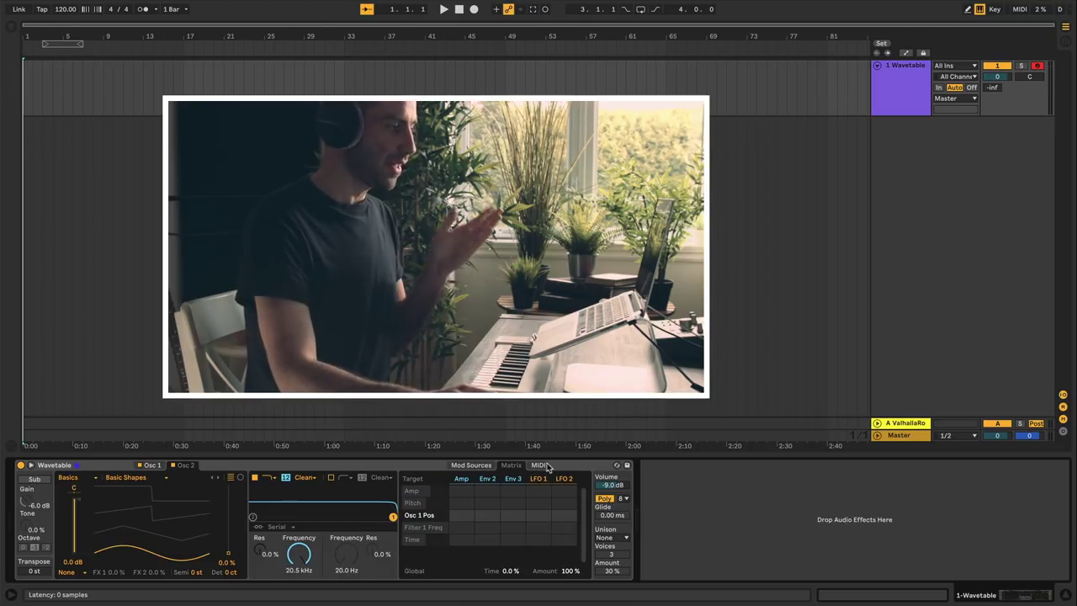
pyautogui.click(539, 466)
pyautogui.click(512, 466)
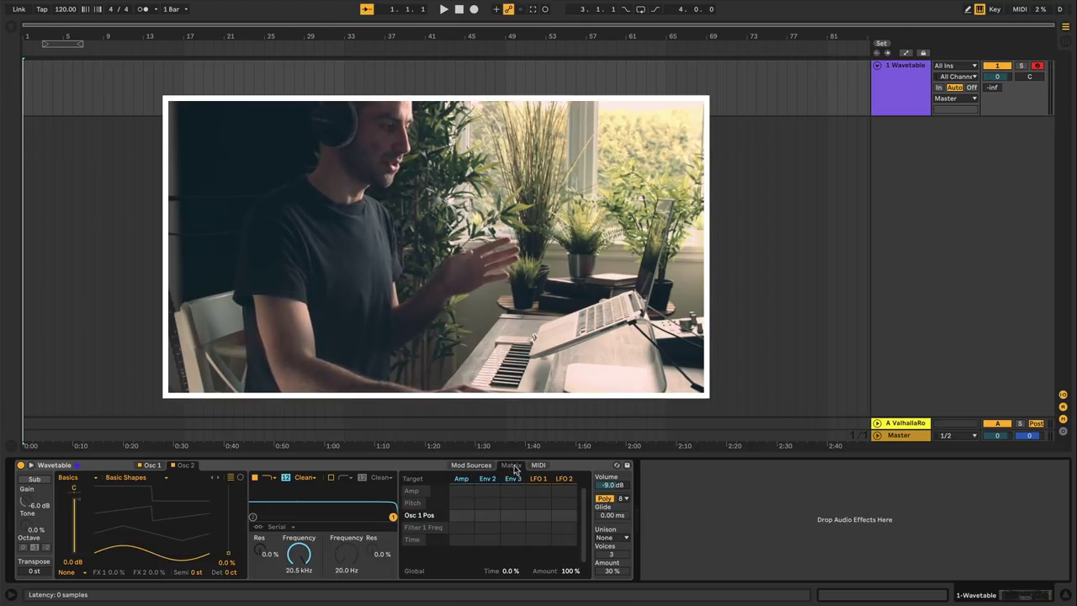
pyautogui.click(538, 466)
pyautogui.click(472, 466)
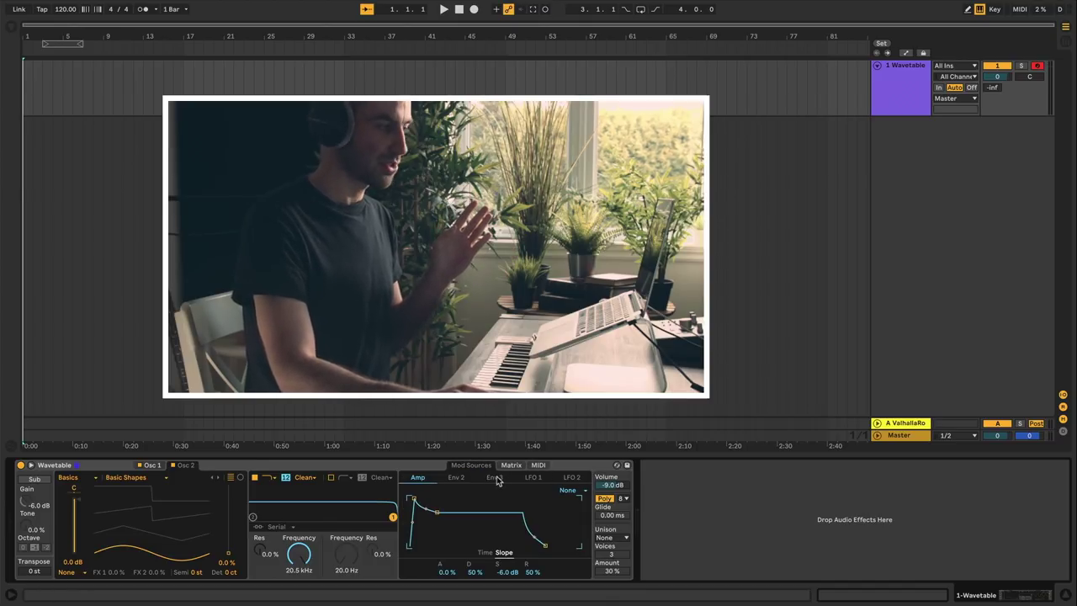
pyautogui.click(539, 465)
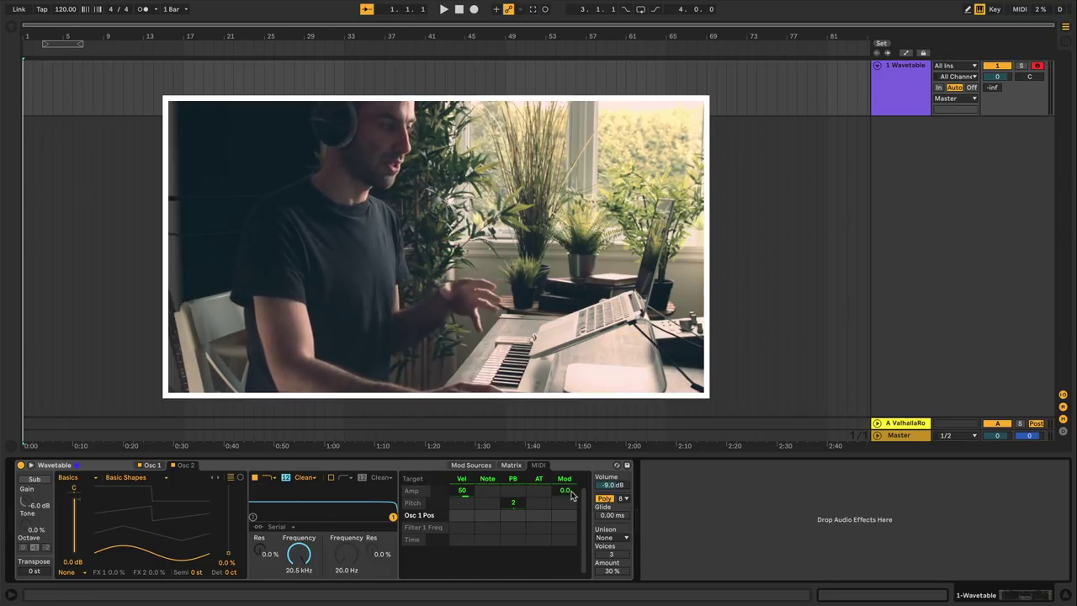
pyautogui.click(482, 468)
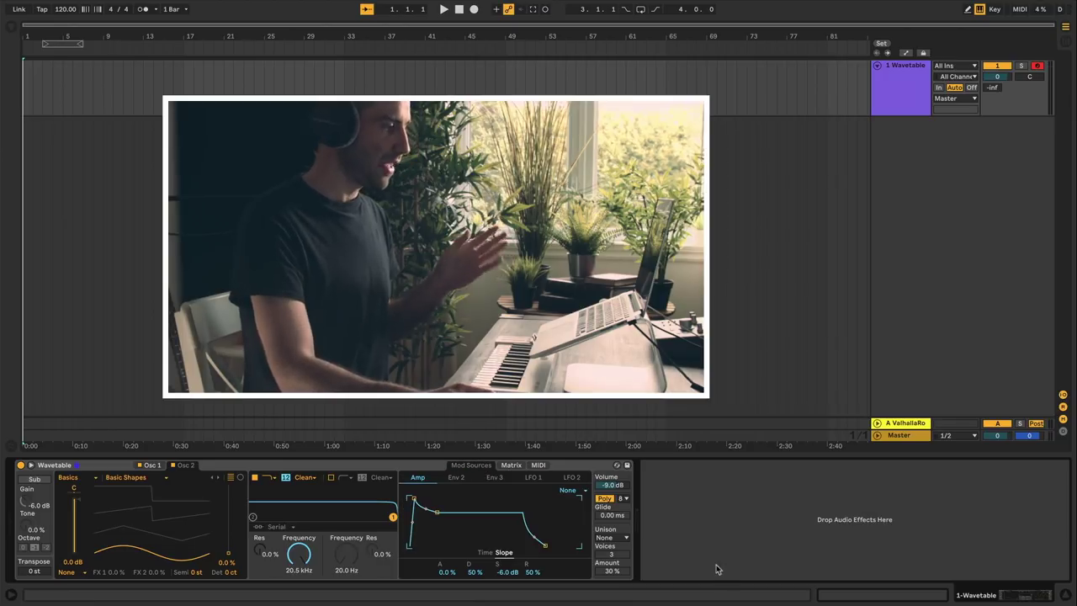
# - Sweep Osc 1's wavetable position through Basic Shapes from the sine to the square wave, ending at 100%
pyautogui.moveTo(30, 506); pyautogui.dragTo(23, 517)
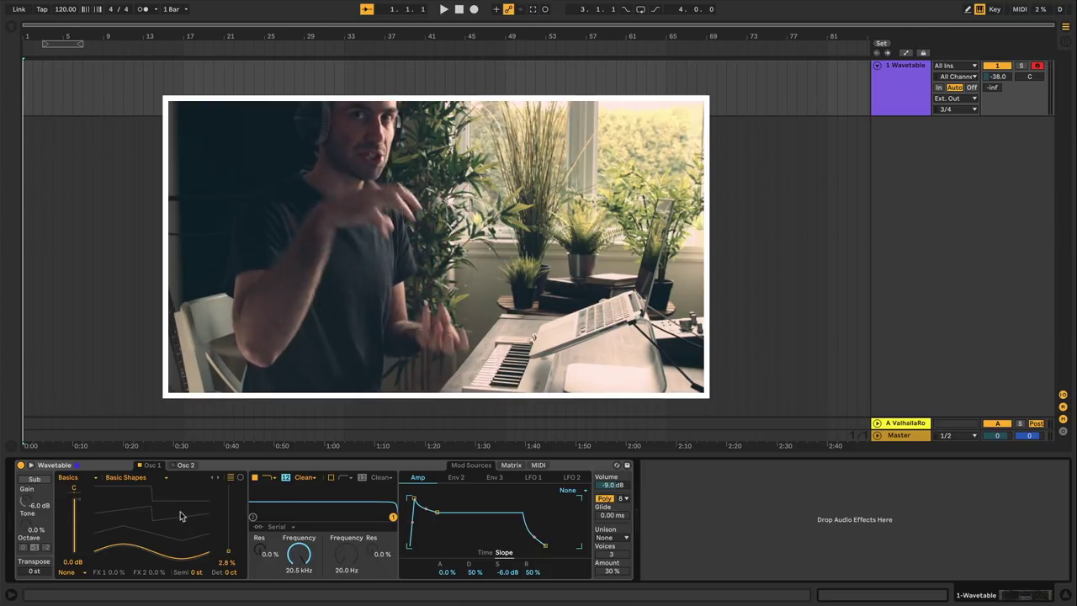
pyautogui.moveTo(163, 550); pyautogui.dragTo(227, 523)
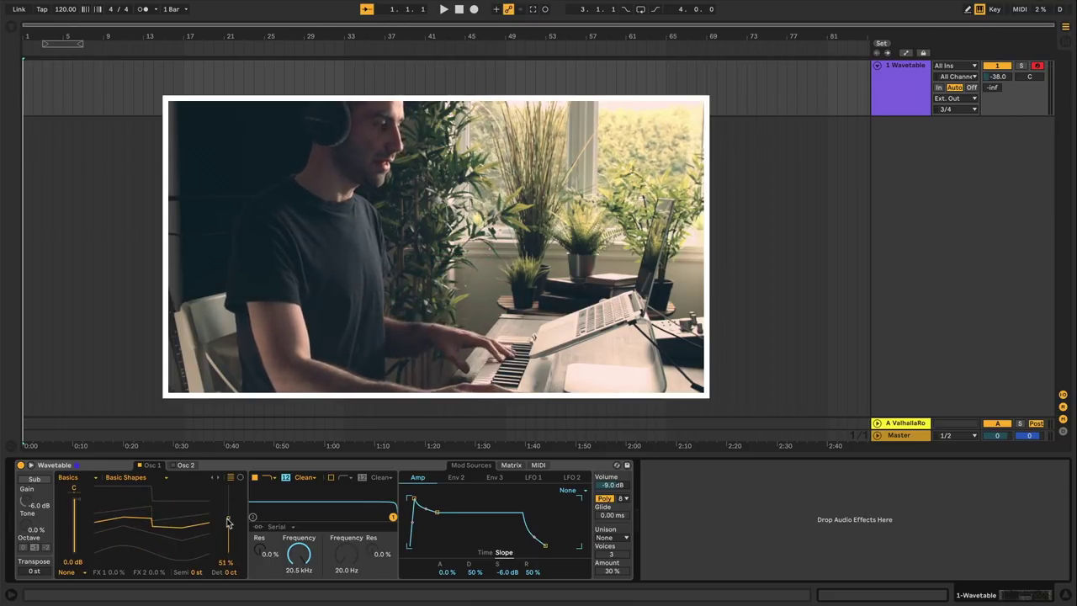
pyautogui.moveTo(227, 523); pyautogui.dragTo(227, 485)
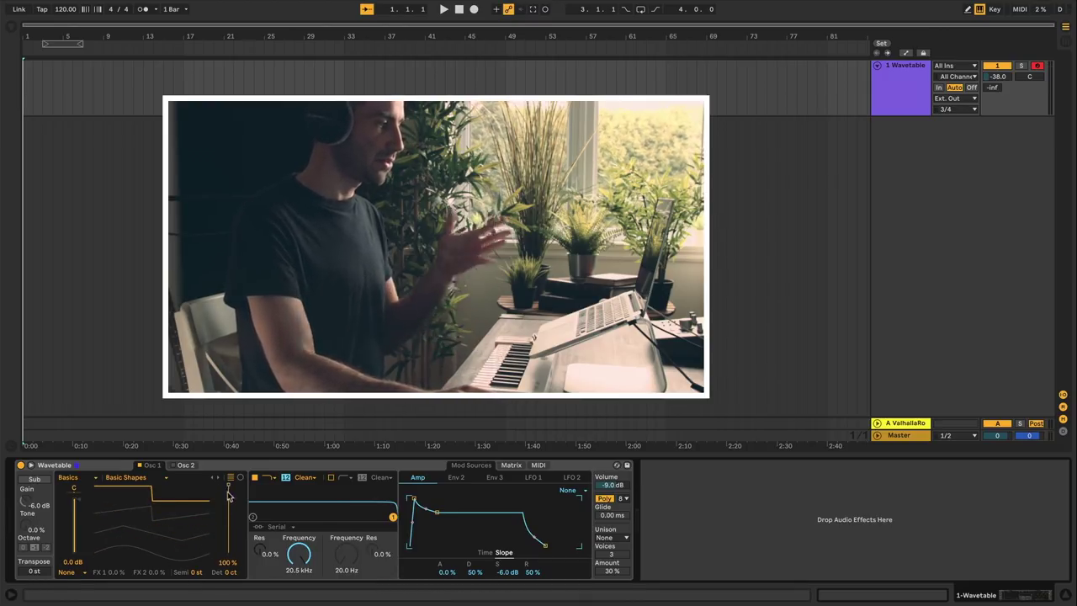
pyautogui.moveTo(229, 487)
pyautogui.mouseDown()
pyautogui.moveTo(229, 547)
pyautogui.moveTo(229, 487)
pyautogui.moveTo(223, 538)
pyautogui.moveTo(223, 504)
pyautogui.mouseUp()
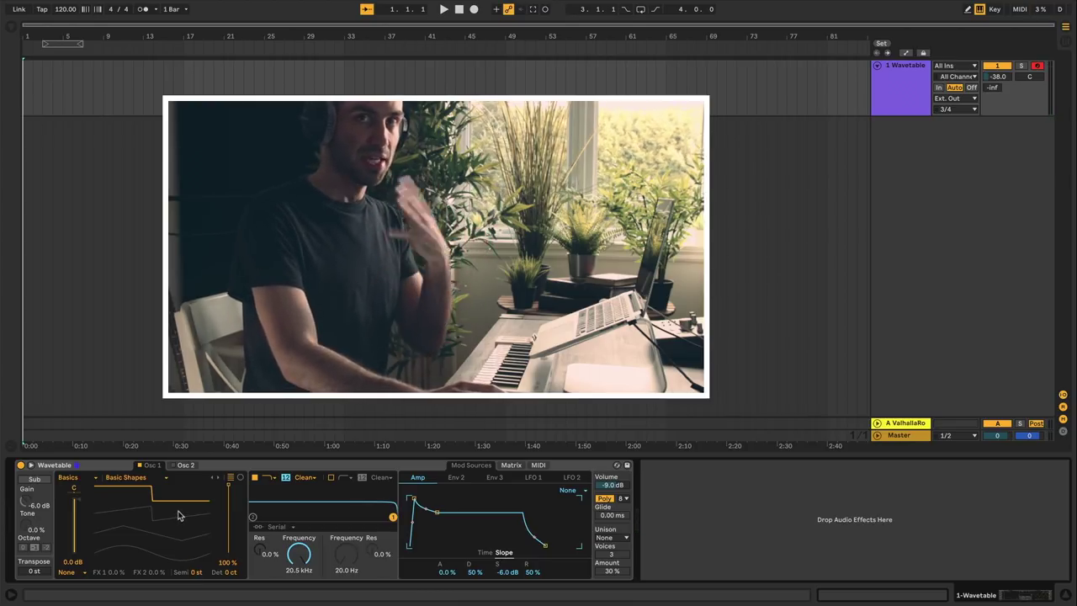
# - Browse the wavetable categories for Osc 1 and the wavetables available in the Basics category
pyautogui.click(95, 480)
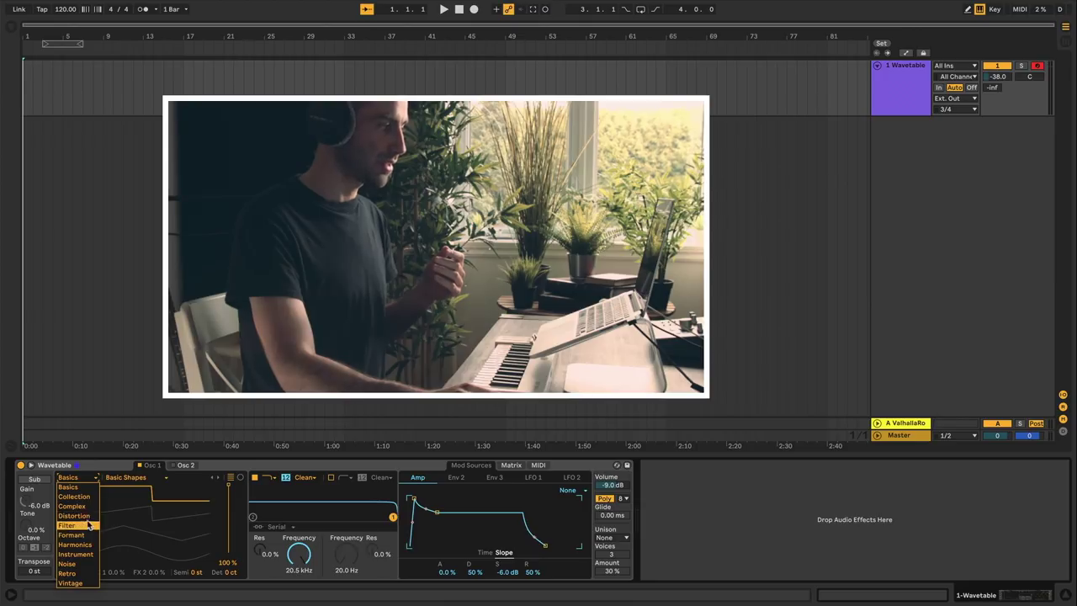
pyautogui.click(95, 477)
pyautogui.click(96, 478)
pyautogui.click(97, 477)
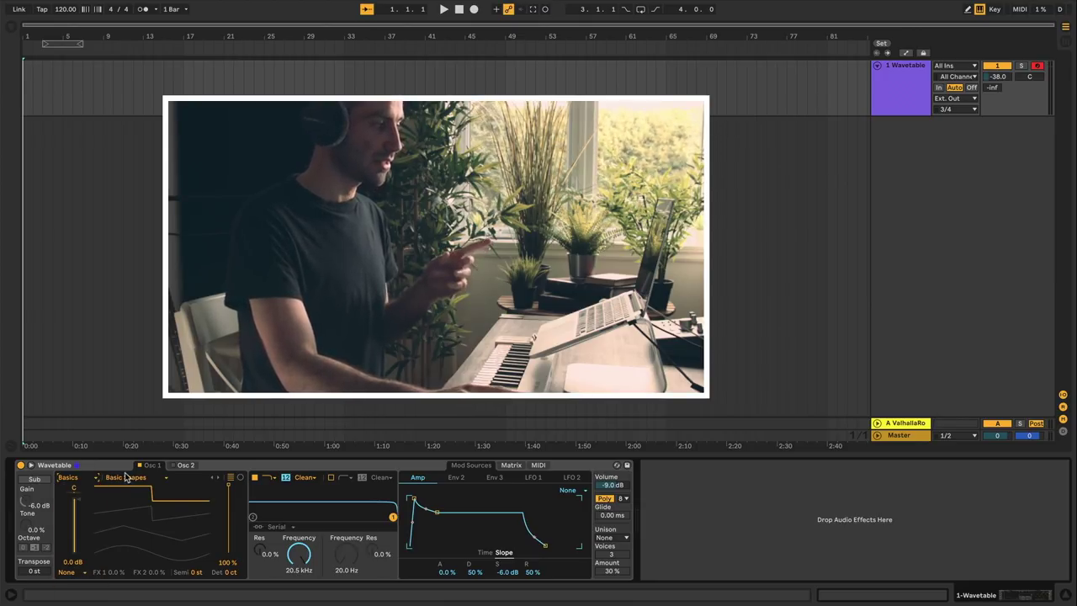
pyautogui.click(125, 477)
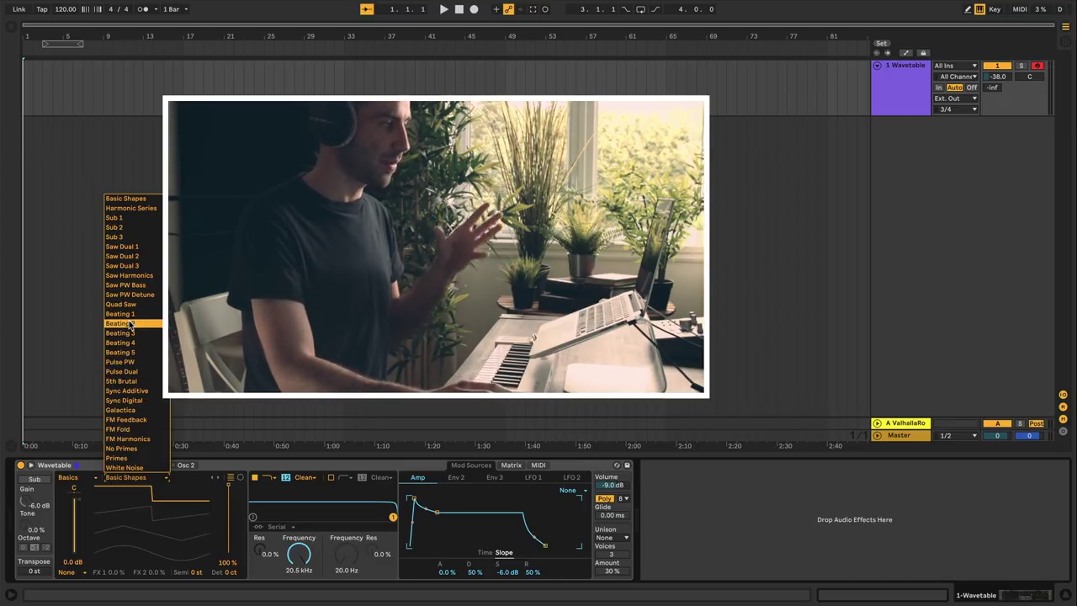
pyautogui.click(127, 503)
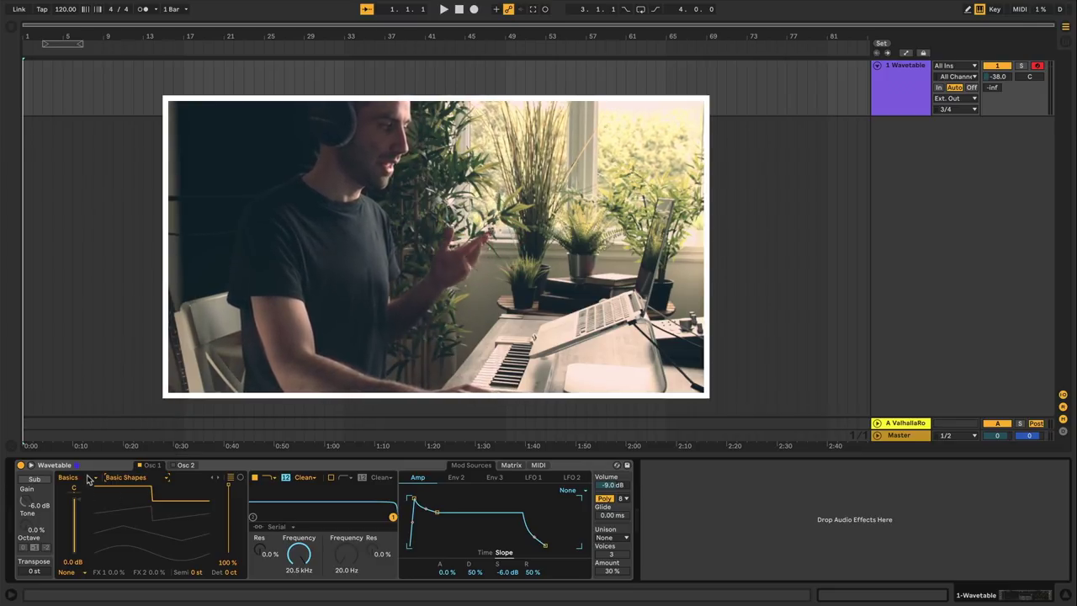
pyautogui.click(94, 478)
pyautogui.click(97, 478)
pyautogui.click(129, 478)
pyautogui.click(148, 481)
pyautogui.moveTo(194, 520); pyautogui.dragTo(122, 478)
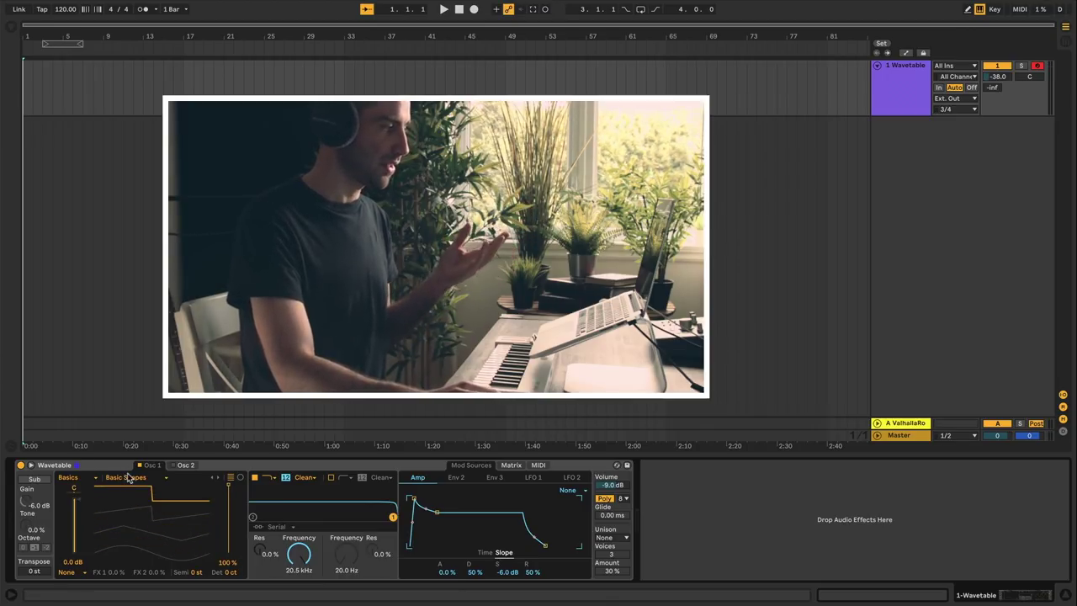
# - Load the Sync Additive wavetable in Osc 1 and sweep its position up and down, ending at 80%
pyautogui.click(128, 478)
pyautogui.click(126, 391)
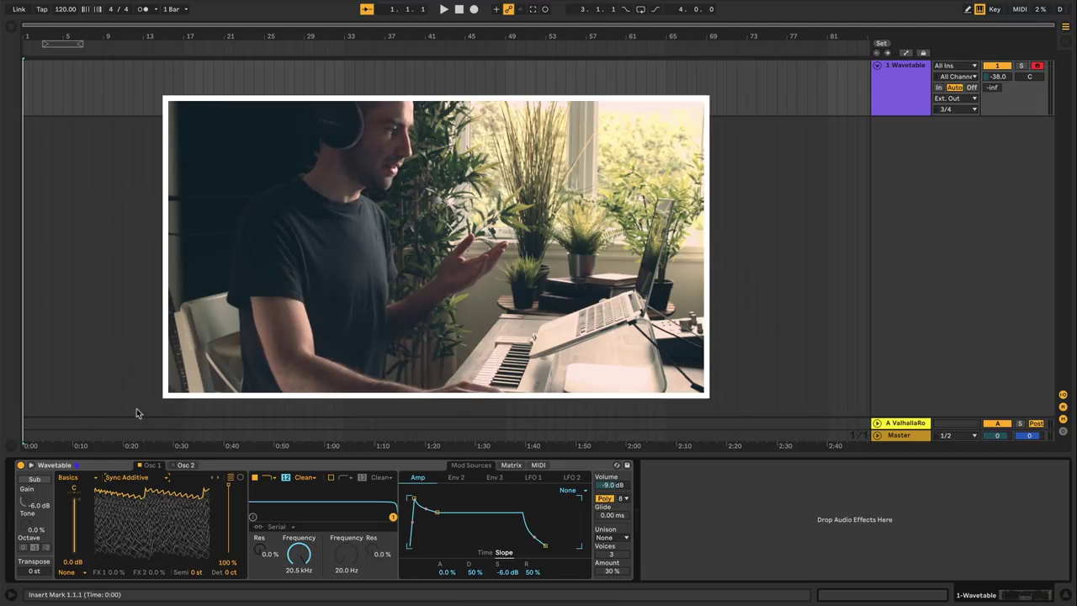
pyautogui.moveTo(167, 505); pyautogui.dragTo(167, 522)
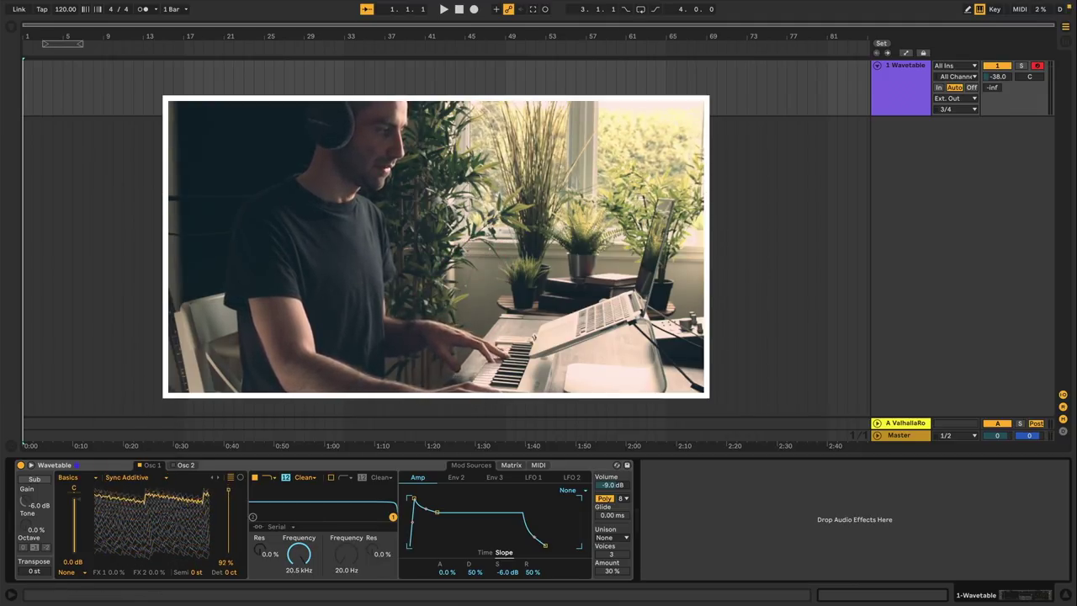
pyautogui.moveTo(182, 543); pyautogui.dragTo(182, 518)
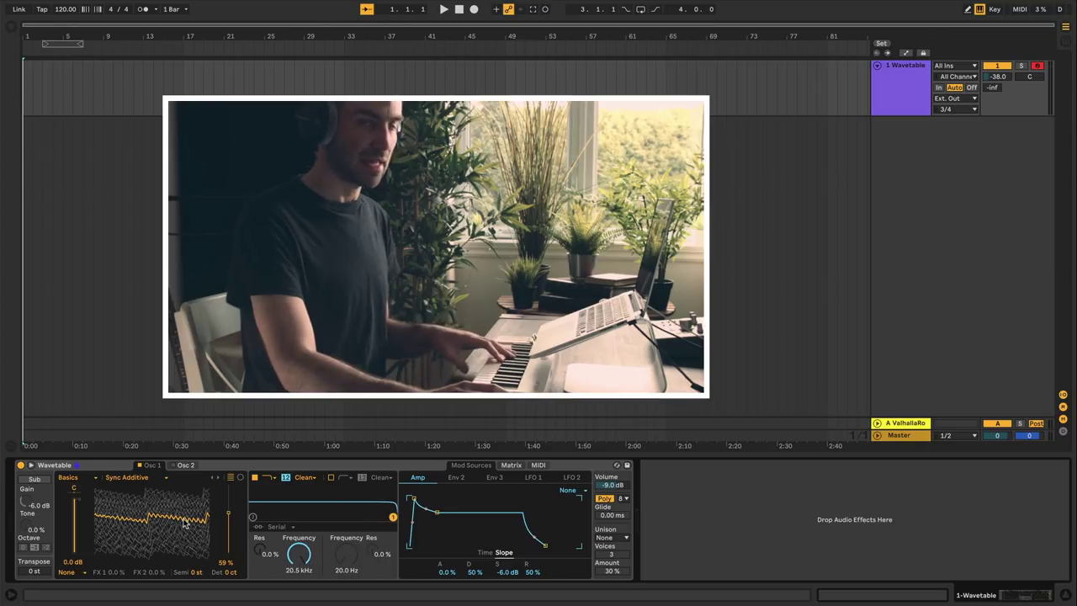
pyautogui.moveTo(126, 539); pyautogui.dragTo(126, 551)
pyautogui.moveTo(168, 505); pyautogui.dragTo(167, 488)
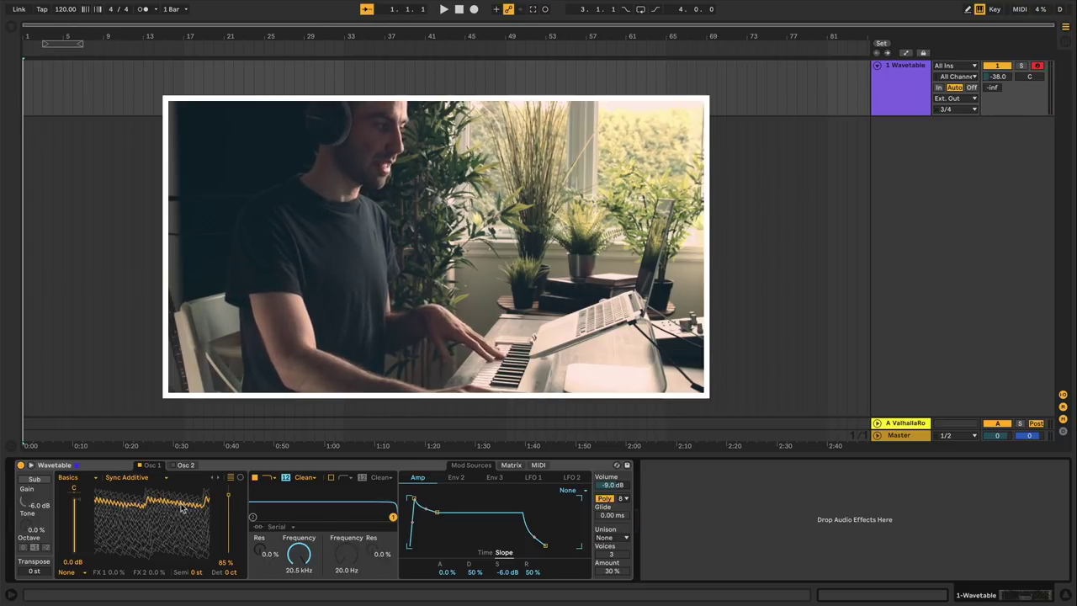
pyautogui.moveTo(179, 509)
pyautogui.mouseDown()
pyautogui.moveTo(179, 539)
pyautogui.moveTo(179, 507)
pyautogui.mouseUp()
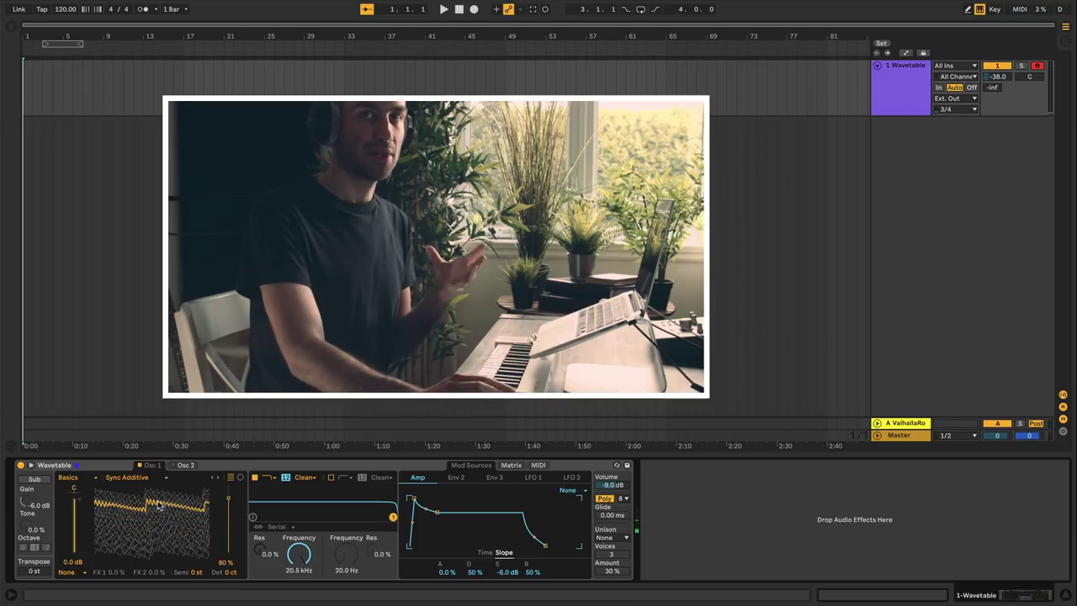
# - Advance Osc 1 past Sync Digital to the Galactica wavetable and check it in the wavetable list
pyautogui.click(217, 478)
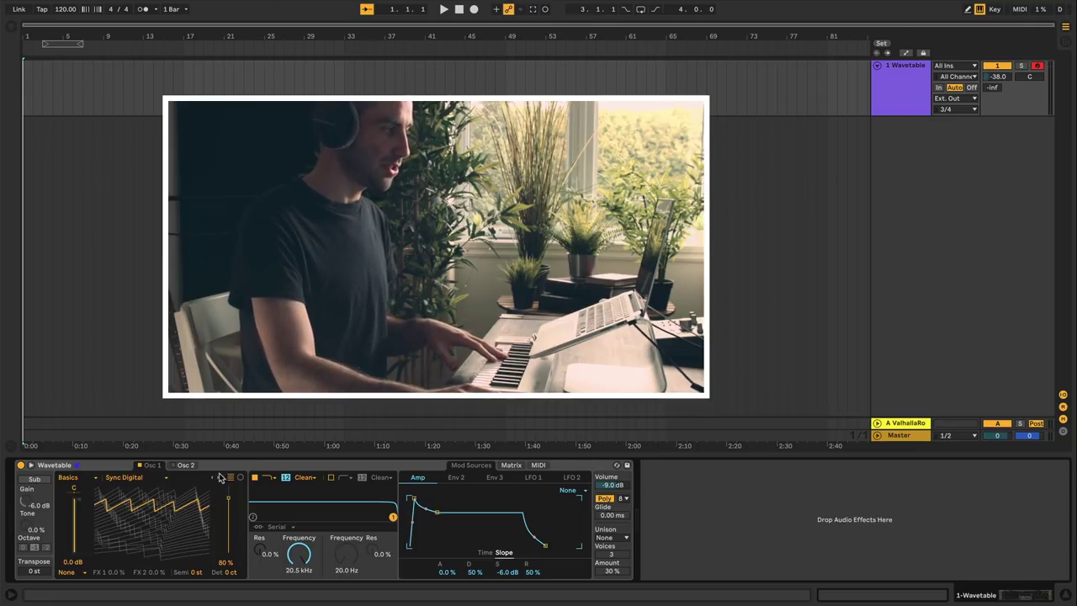
pyautogui.click(218, 478)
pyautogui.click(165, 478)
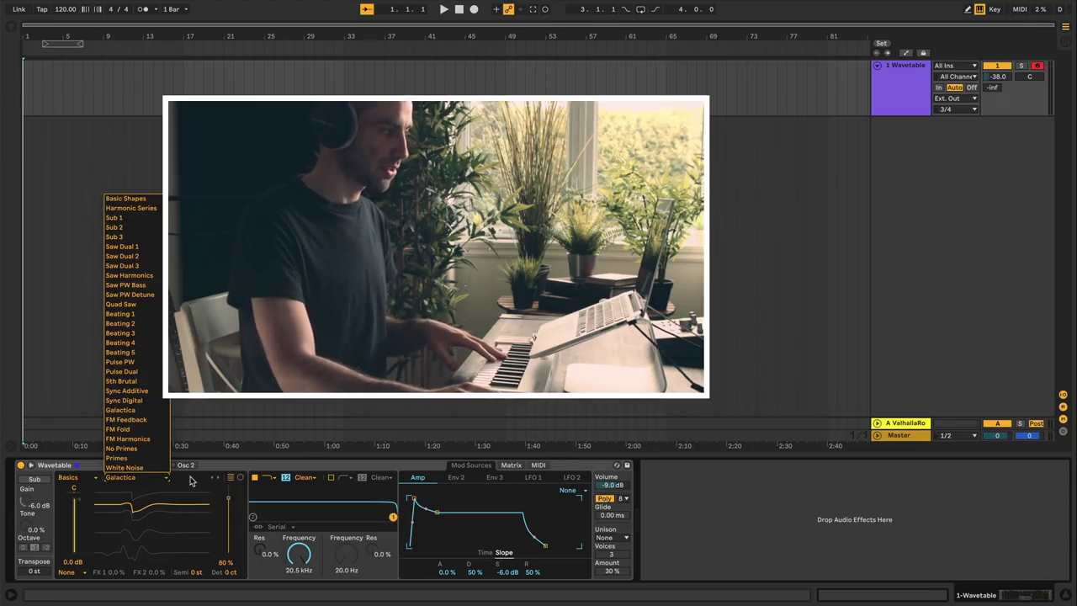
pyautogui.click(158, 478)
pyautogui.click(157, 478)
pyautogui.click(156, 478)
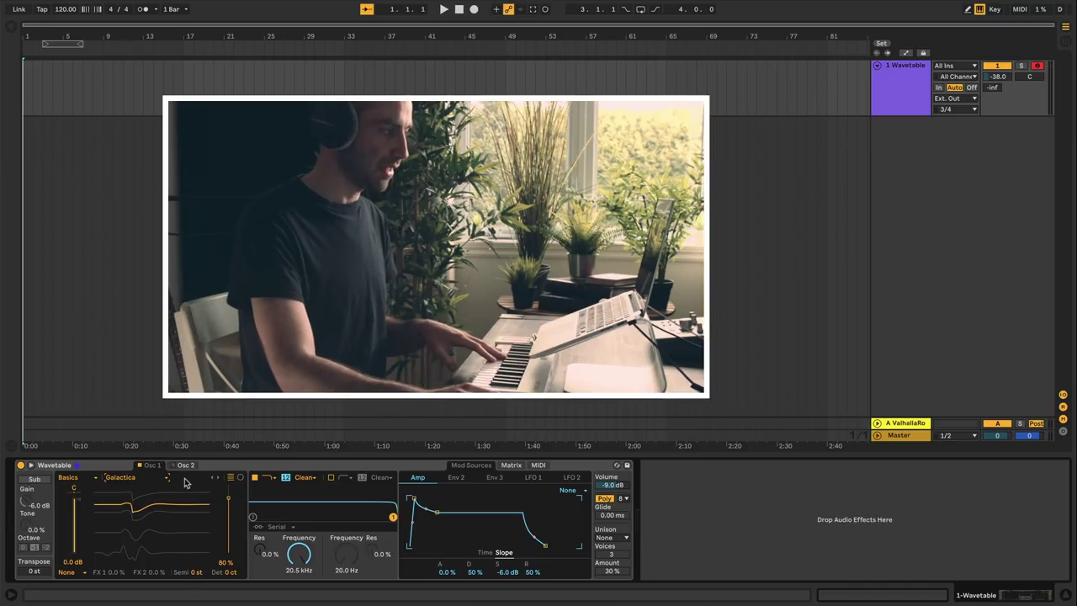
# - Sweep the Galactica wavetable position to 99% and switch Osc 1's waveform display to the circular view
pyautogui.moveTo(228, 497); pyautogui.dragTo(231, 479)
pyautogui.click(231, 479)
pyautogui.click(231, 478)
pyautogui.moveTo(228, 497)
pyautogui.mouseDown()
pyautogui.moveTo(228, 548)
pyautogui.moveTo(228, 501)
pyautogui.moveTo(228, 514)
pyautogui.mouseUp()
pyautogui.moveTo(167, 495); pyautogui.dragTo(115, 496)
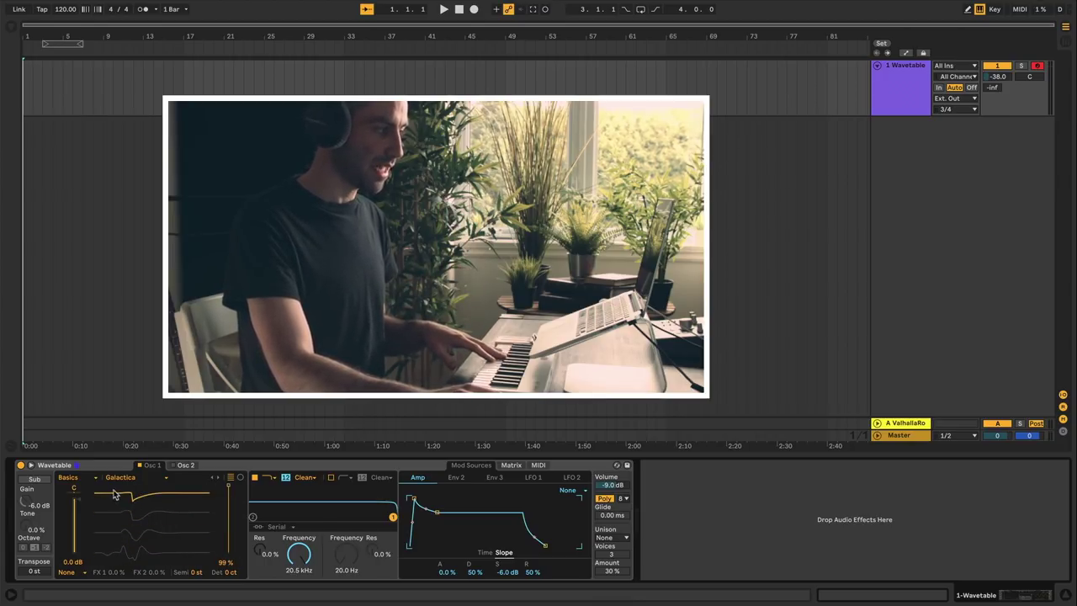
pyautogui.click(239, 478)
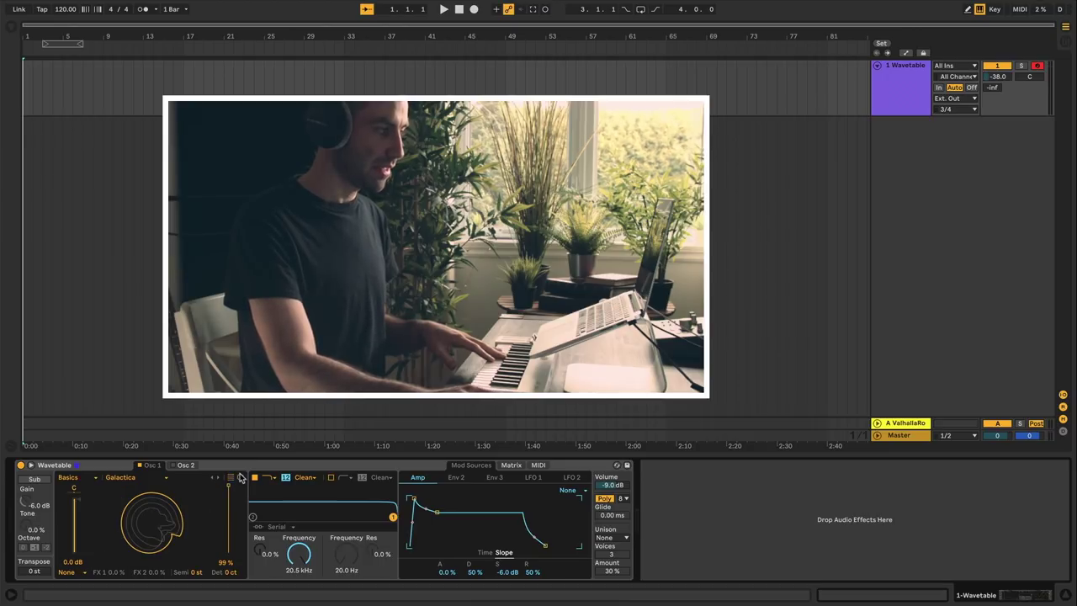
# - Sweep the Galactica wavetable position in Osc 1, ending at 100%, and return the waveform display to the linear view
pyautogui.moveTo(154, 531)
pyautogui.mouseDown()
pyautogui.moveTo(154, 553)
pyautogui.moveTo(154, 532)
pyautogui.mouseUp()
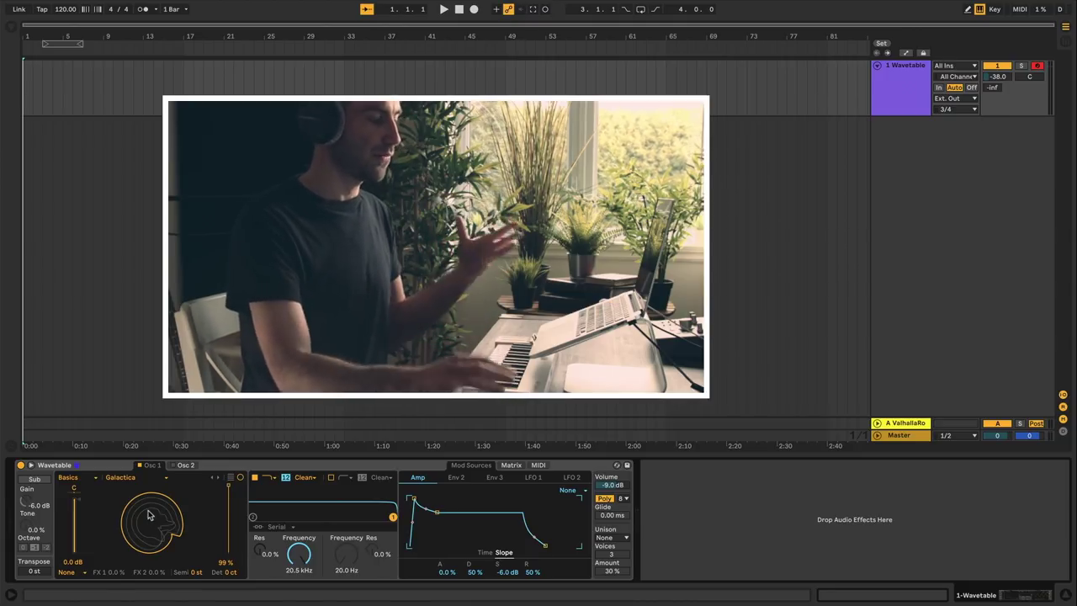
pyautogui.moveTo(156, 517); pyautogui.dragTo(156, 564)
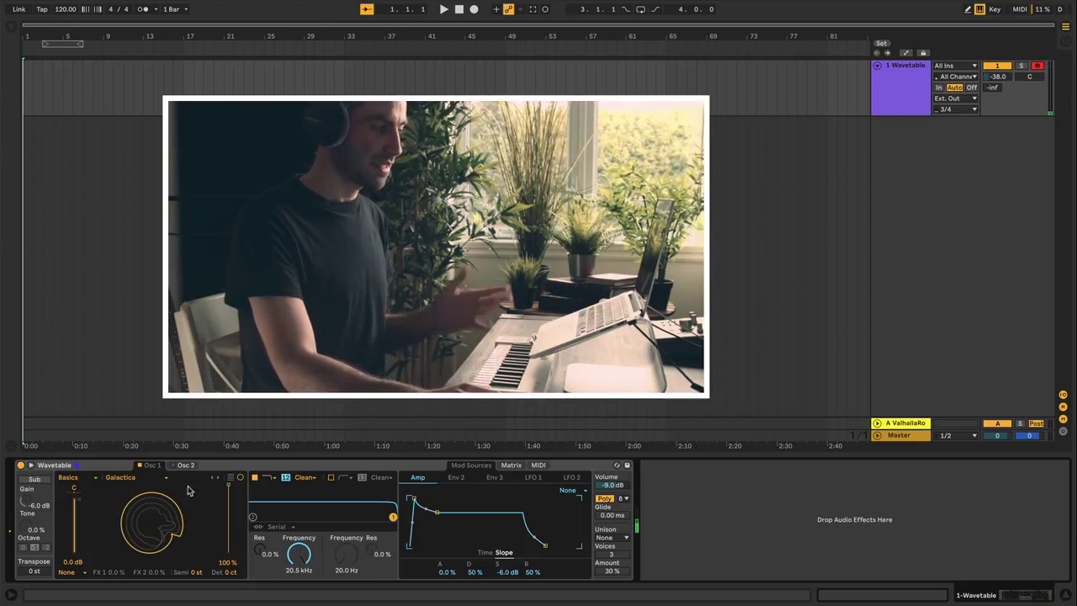
pyautogui.moveTo(184, 503); pyautogui.dragTo(184, 446)
pyautogui.click(231, 477)
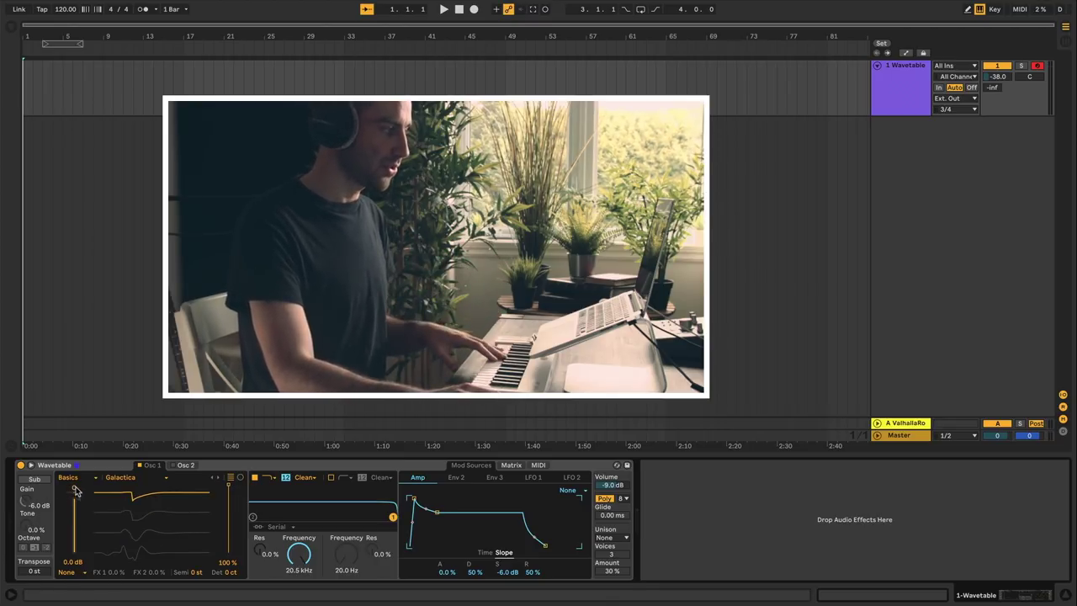
# - Try Osc 1's pan and gain sliders, restore them to C and 0.0 dB, and view the oscillator effect modes
pyautogui.moveTo(74, 489); pyautogui.dragTo(74, 496)
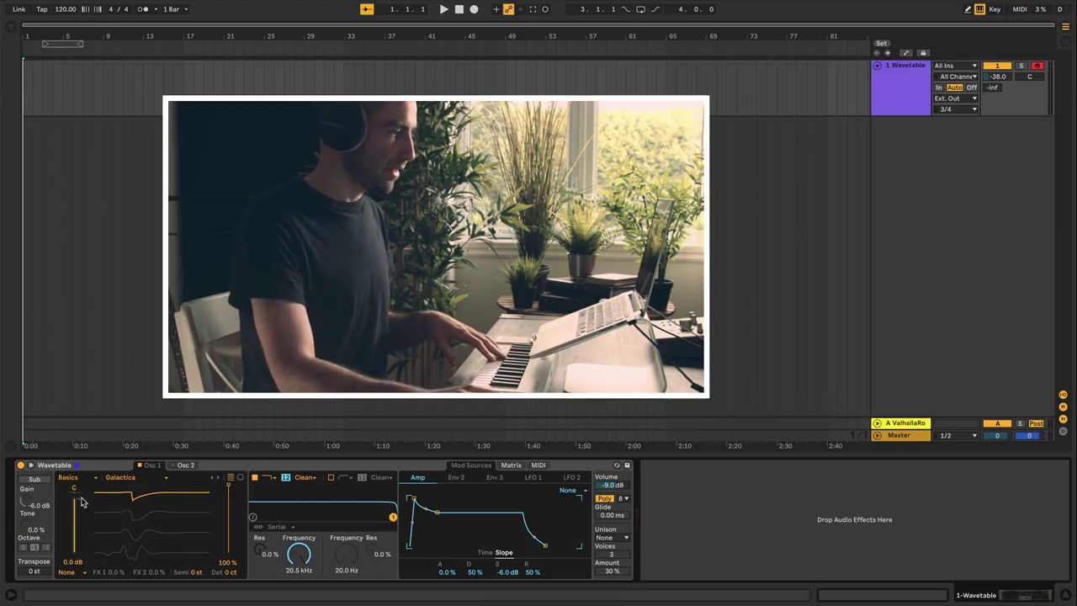
pyautogui.moveTo(74, 499)
pyautogui.mouseDown()
pyautogui.moveTo(75, 542)
pyautogui.moveTo(74, 502)
pyautogui.mouseUp()
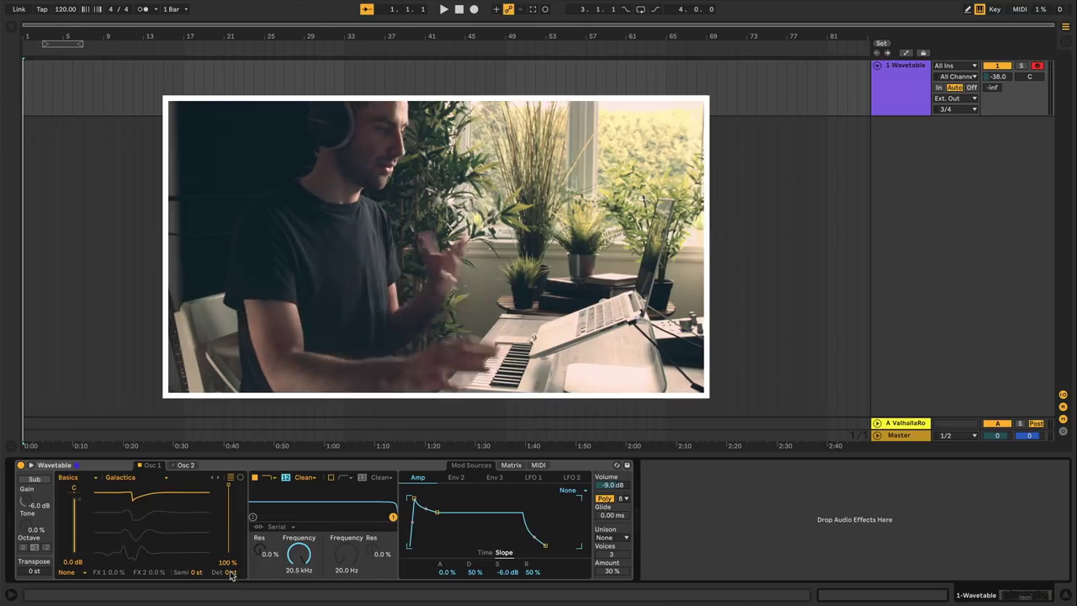
pyautogui.click(84, 573)
pyautogui.click(84, 572)
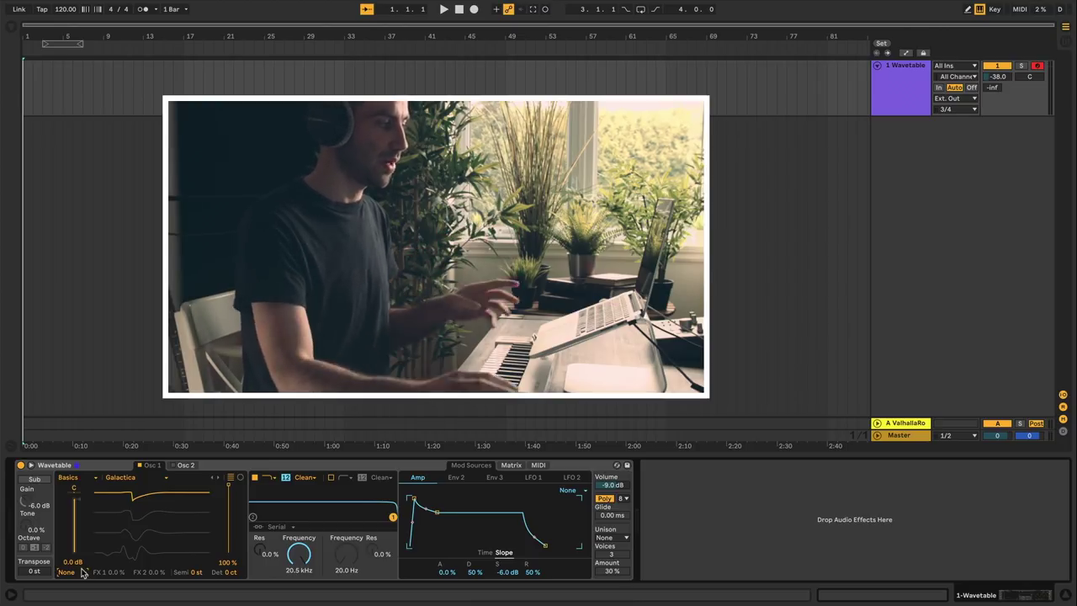
# - Sweep through the Galactica wavetable frames, ending at position 50%, and look over the Basics wavetable list
pyautogui.moveTo(120, 505); pyautogui.dragTo(121, 526)
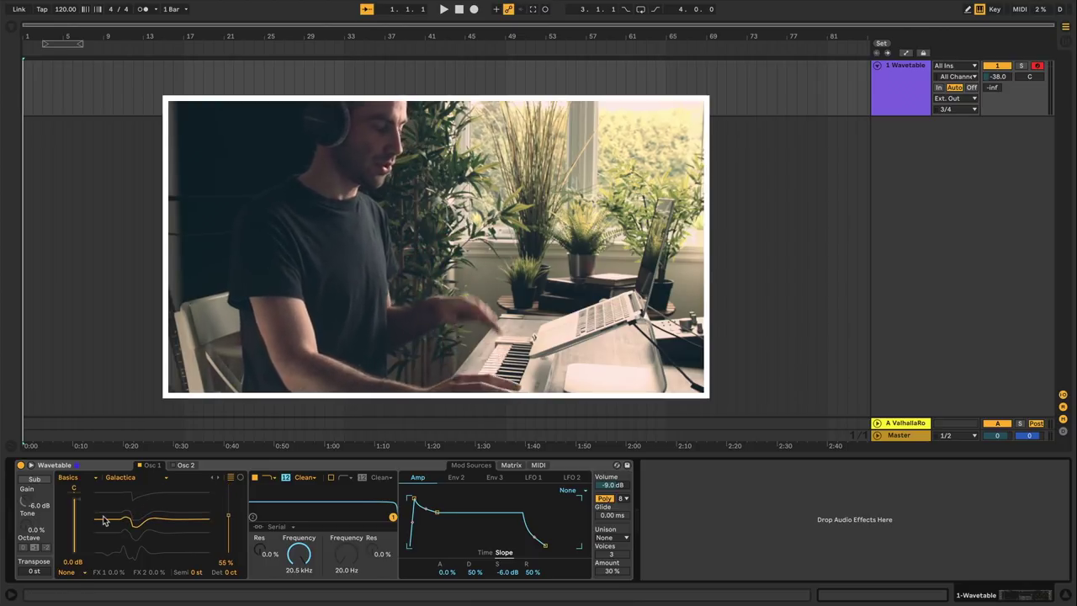
pyautogui.click(126, 477)
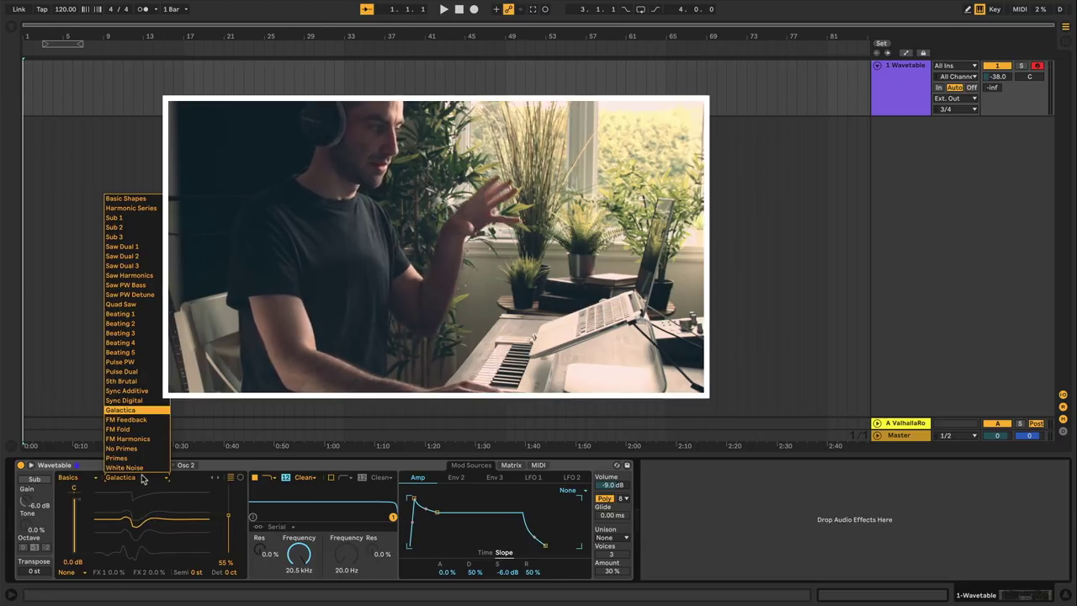
pyautogui.click(134, 468)
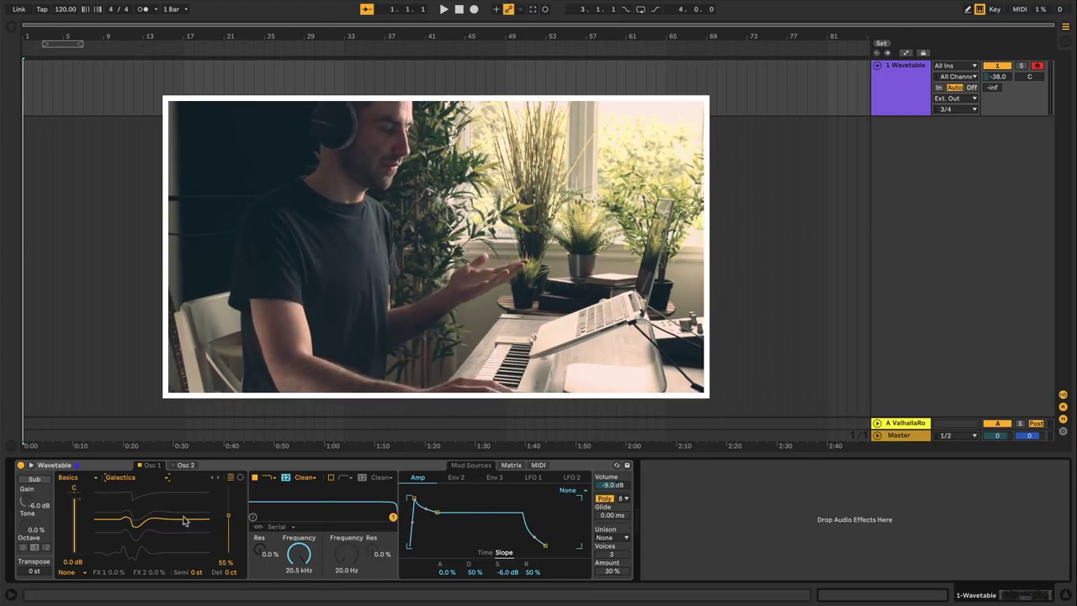
pyautogui.moveTo(182, 520); pyautogui.dragTo(105, 536)
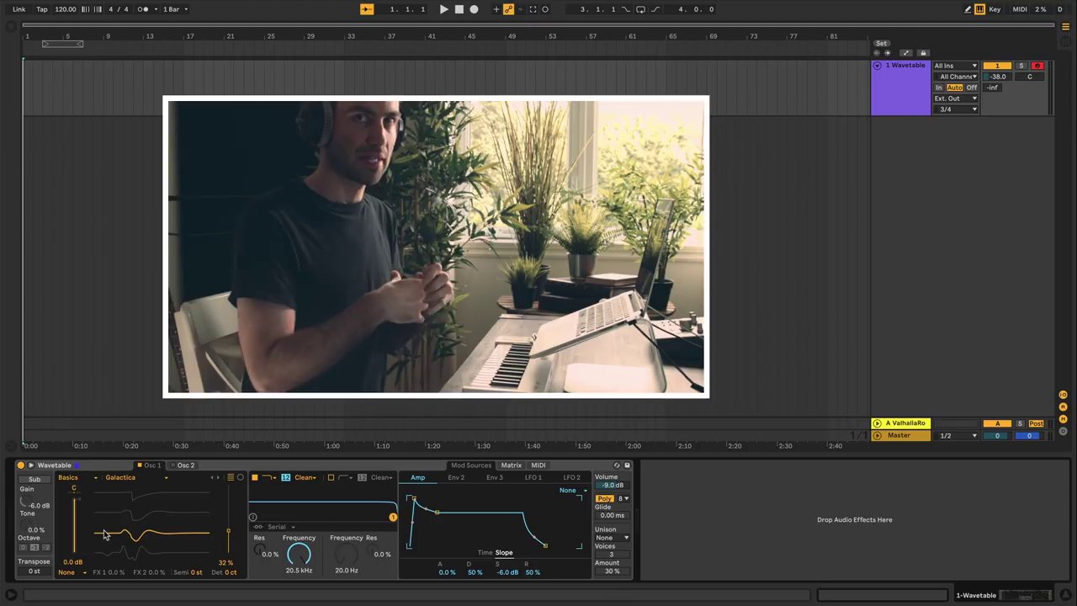
pyautogui.moveTo(104, 535); pyautogui.dragTo(116, 518)
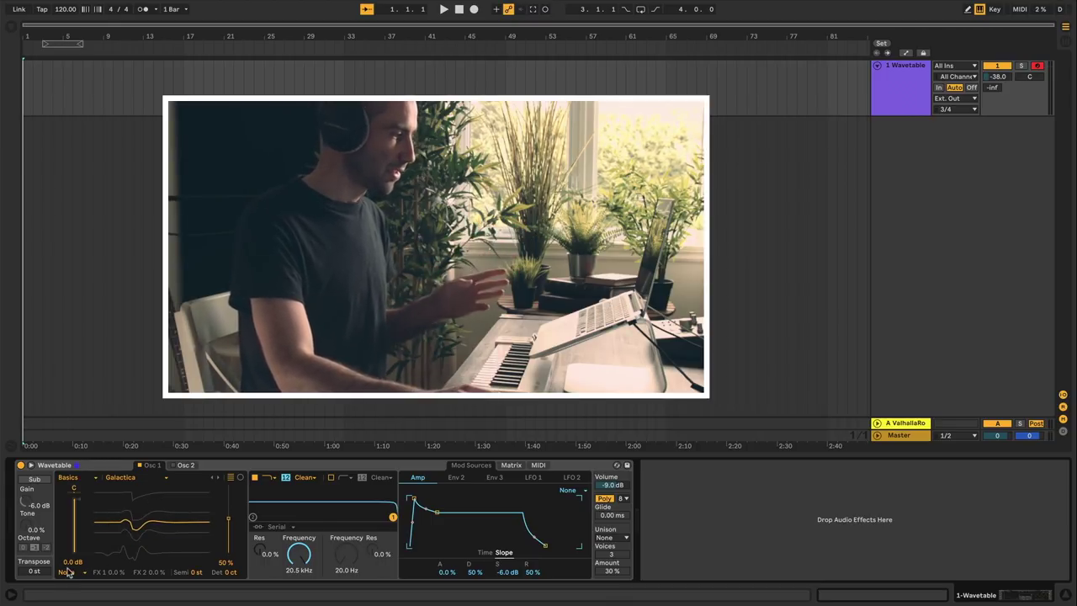
# - Load the Basic Shapes wavetable in Osc 1 and set its position to 0.0%
pyautogui.click(126, 477)
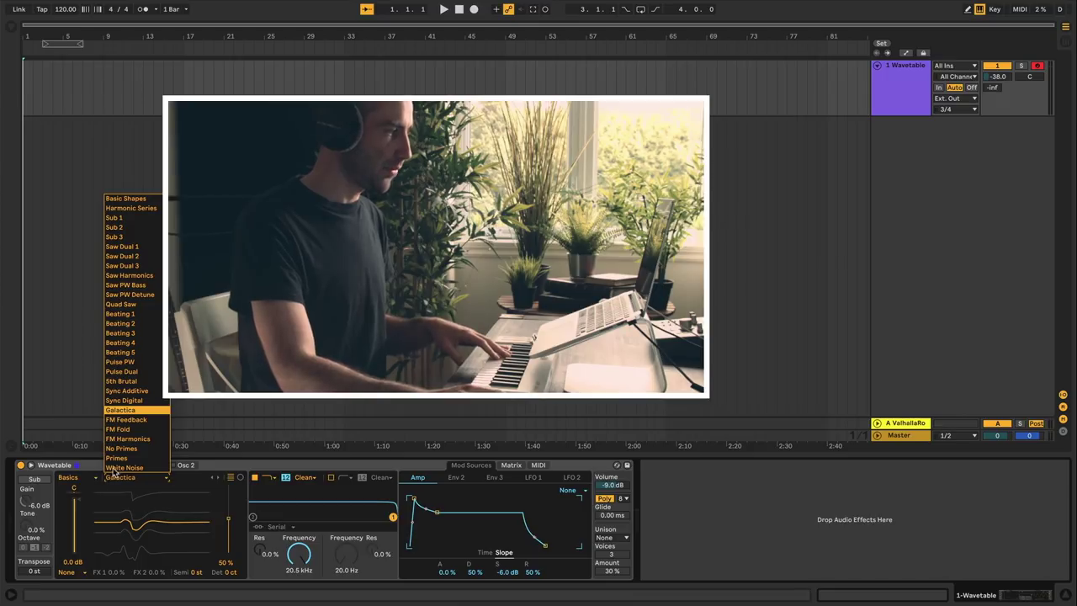
pyautogui.click(144, 201)
pyautogui.moveTo(167, 527); pyautogui.dragTo(167, 569)
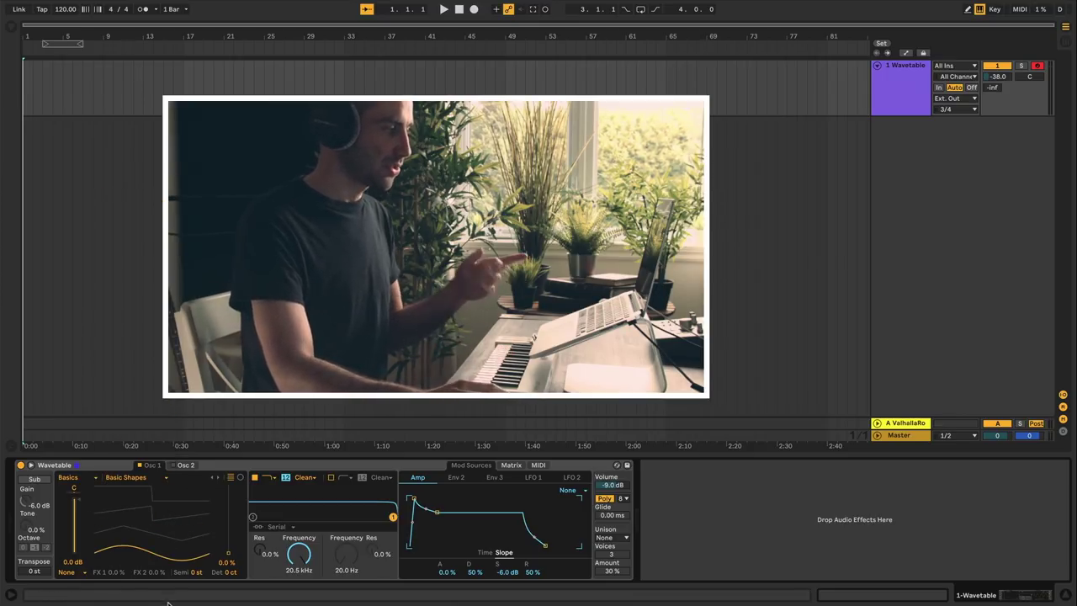
# - Set Osc 1's effect mode to Fm and try its Tune and Amt amounts, returning both to 0.0%
pyautogui.click(79, 573)
pyautogui.click(64, 592)
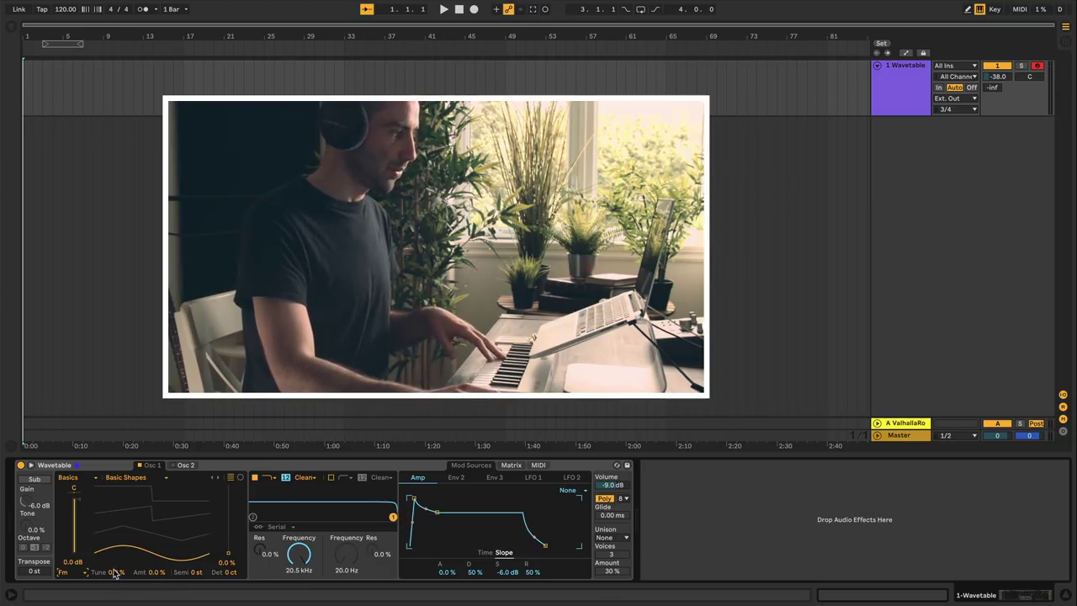
pyautogui.moveTo(116, 572); pyautogui.dragTo(115, 522)
pyautogui.moveTo(157, 574); pyautogui.dragTo(154, 600)
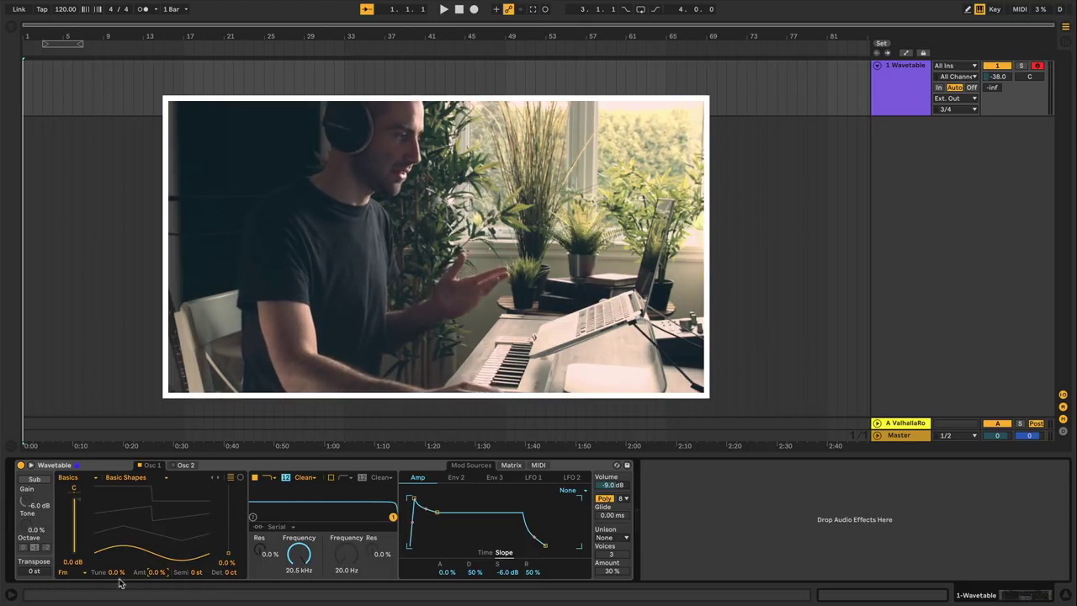
# - Switch Osc 1's effect mode to Classic and vary pulse width and sync, ending at PW 11% and Sync 90%
pyautogui.click(76, 572)
pyautogui.click(69, 600)
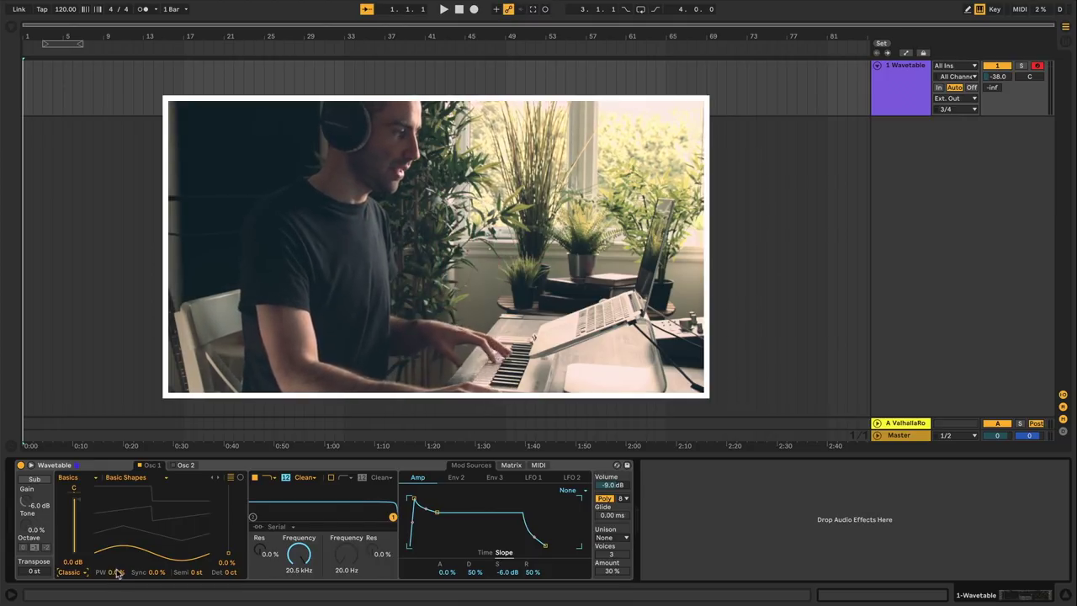
pyautogui.moveTo(116, 575); pyautogui.dragTo(116, 513)
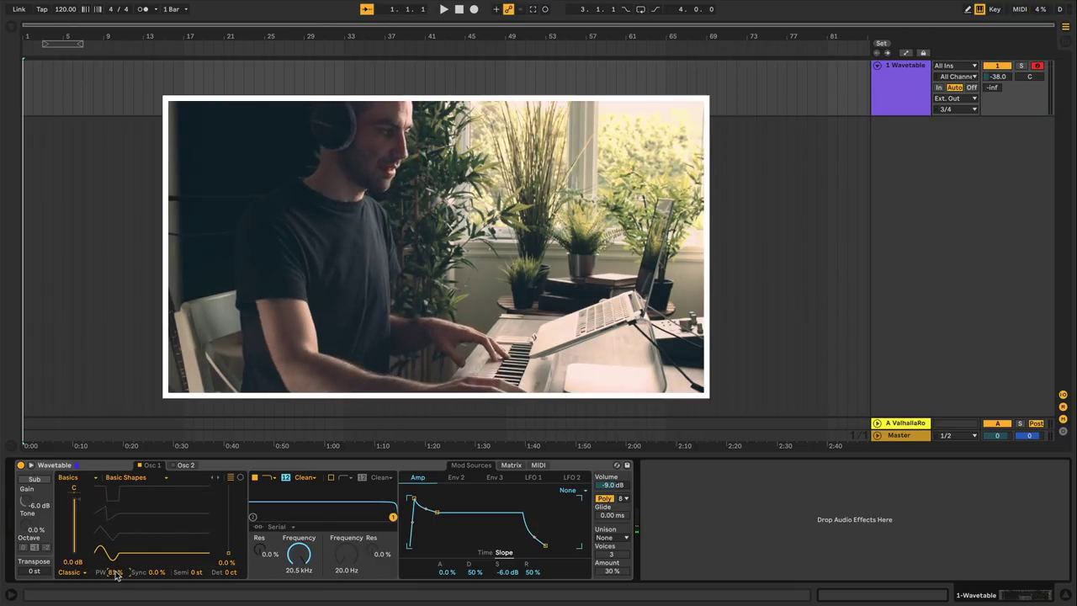
pyautogui.moveTo(116, 575); pyautogui.dragTo(157, 549)
pyautogui.moveTo(112, 574); pyautogui.dragTo(155, 552)
# - Switch Osc 1's effect mode to Modern and reset its Warp and Fold amounts to 0.0%
pyautogui.click(82, 573)
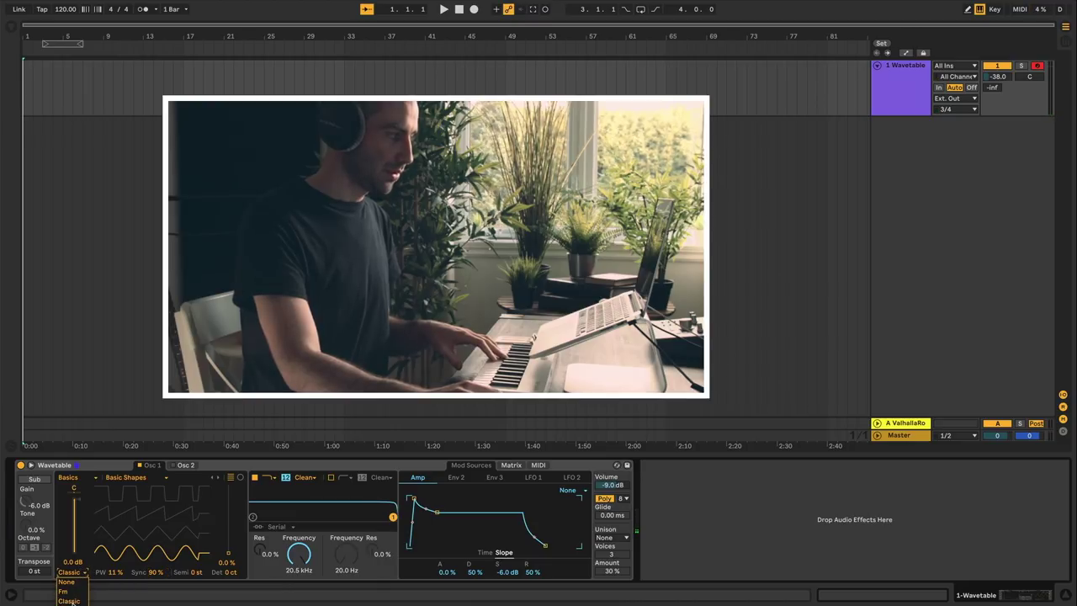
pyautogui.click(71, 604)
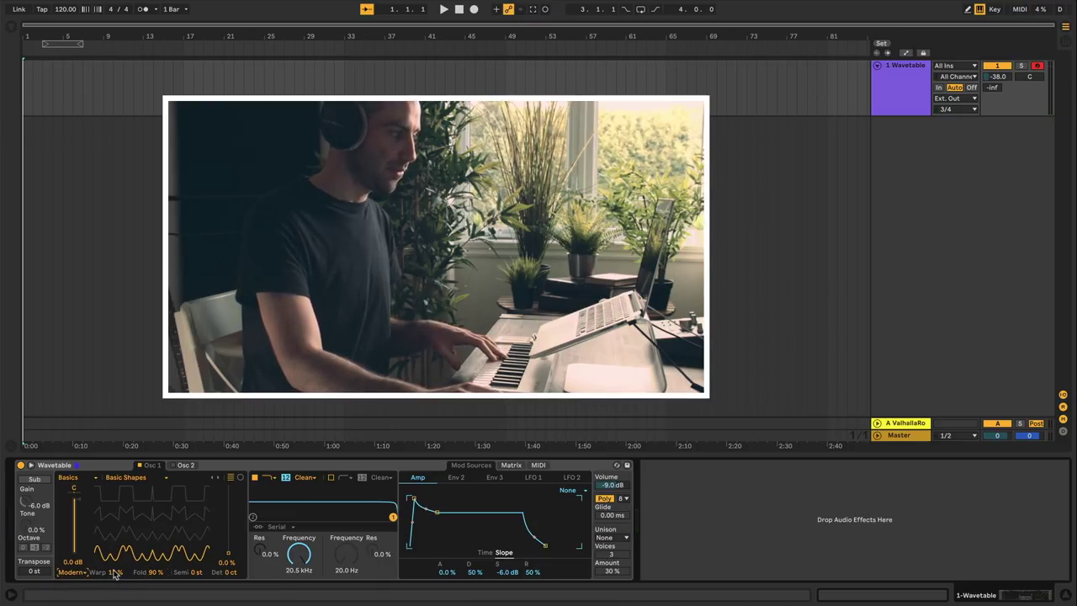
pyautogui.click(113, 572)
pyautogui.press('Delete')
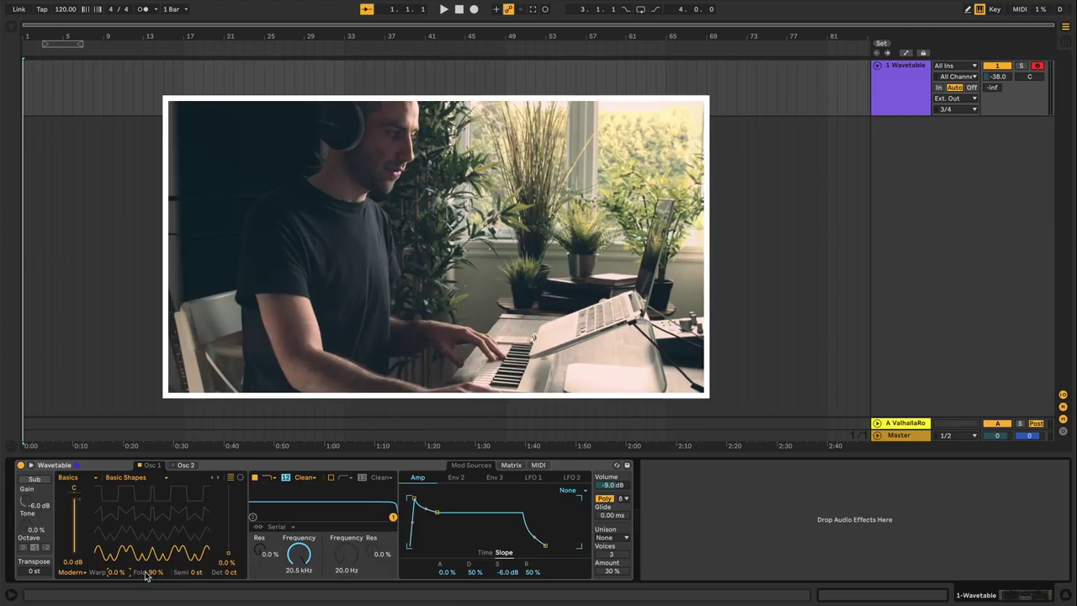
pyautogui.click(144, 573)
pyautogui.press('Delete')
# - Try the Modern effect with Warp at 100% and Fold at 98%, and reset both amounts to 0.0%
pyautogui.moveTo(116, 573); pyautogui.dragTo(139, 577)
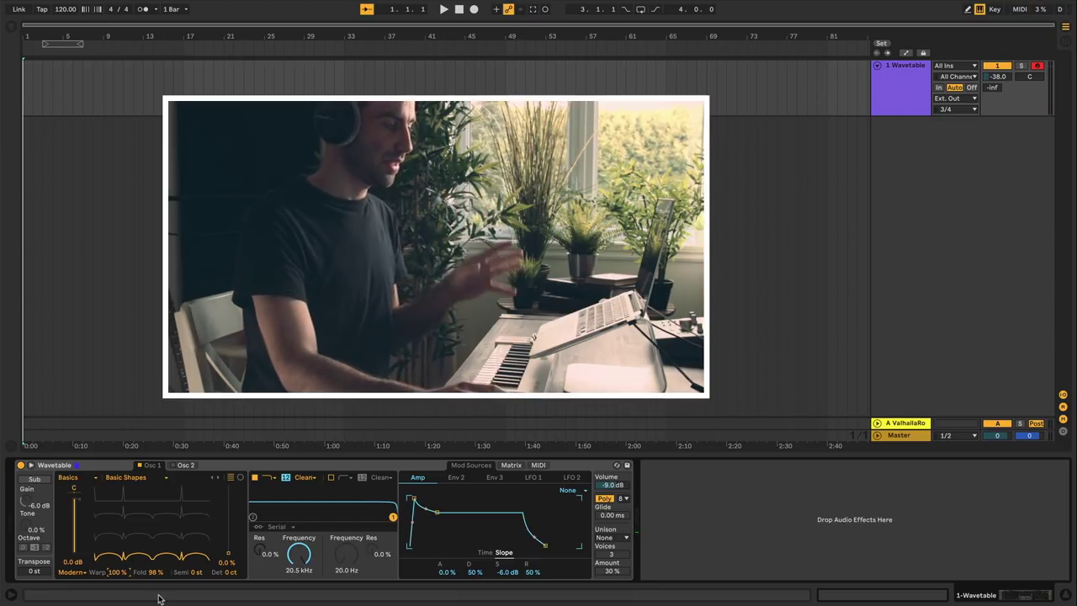
pyautogui.click(118, 572)
pyautogui.press('Delete')
pyautogui.click(152, 572)
pyautogui.press('Delete')
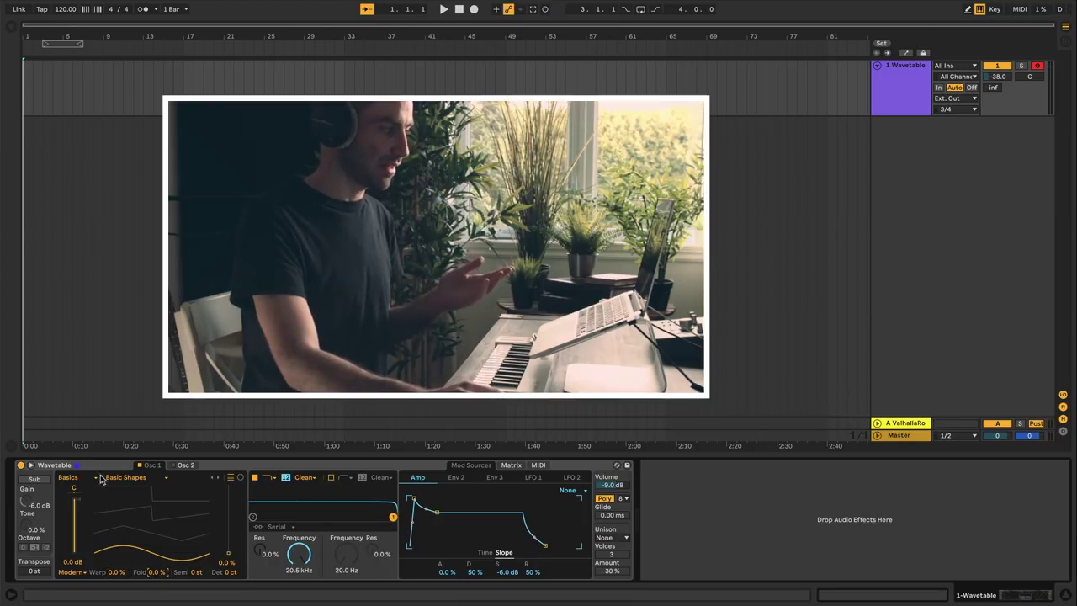
# - Load Buzz Bell from the Harmonics category in Osc 1 and vary its position with Warp at 25% and Fold at 26%
pyautogui.click(99, 478)
pyautogui.click(76, 532)
pyautogui.click(131, 478)
pyautogui.click(130, 372)
pyautogui.moveTo(160, 547)
pyautogui.mouseDown()
pyautogui.moveTo(160, 515)
pyautogui.moveTo(160, 527)
pyautogui.mouseUp()
pyautogui.moveTo(155, 573); pyautogui.dragTo(118, 556)
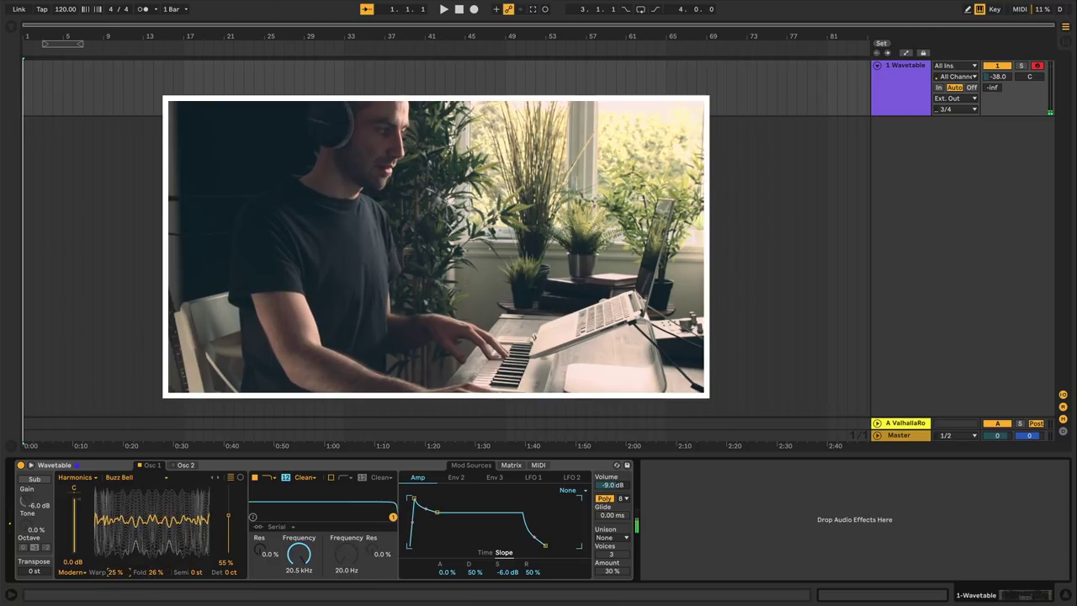
pyautogui.moveTo(160, 522); pyautogui.dragTo(160, 537)
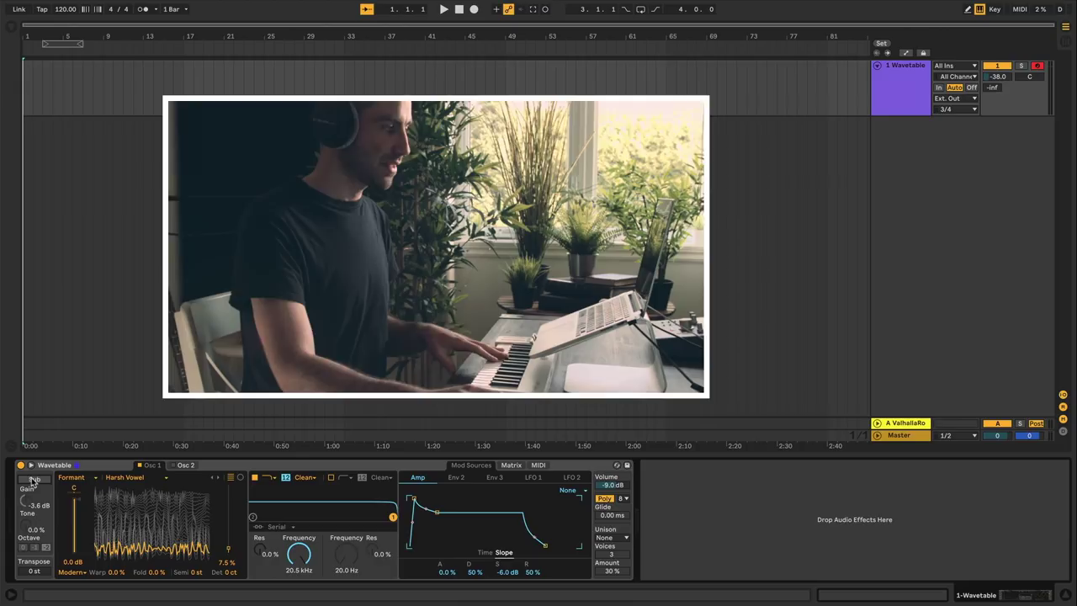
# - Try the sub oscillator with gain at -4.2 dB, tone at 42% and each octave setting, ending at -2, and switch it off
pyautogui.click(34, 479)
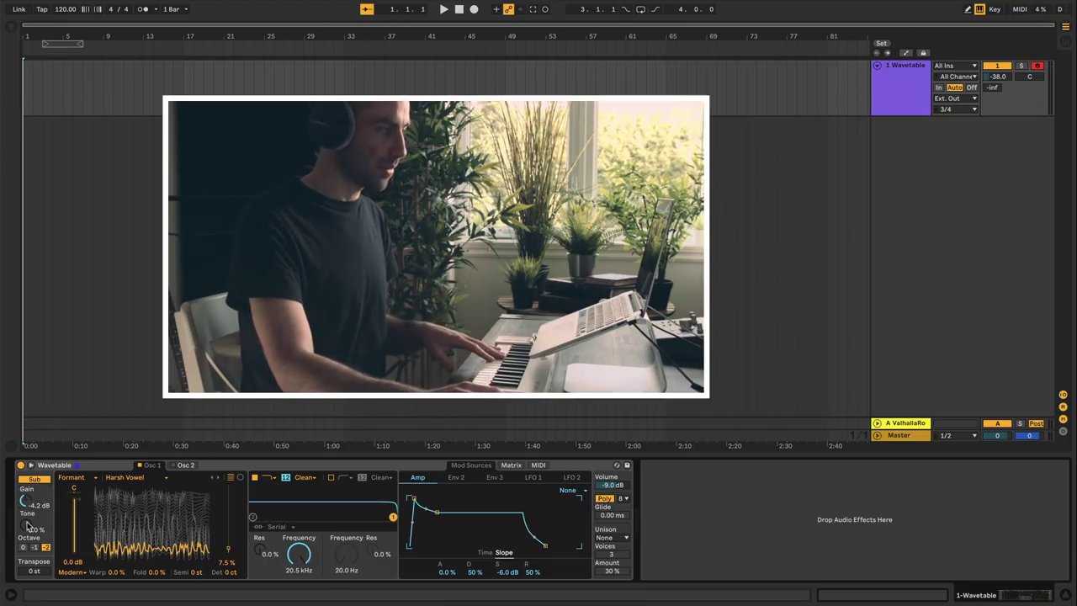
pyautogui.moveTo(27, 526); pyautogui.dragTo(28, 506)
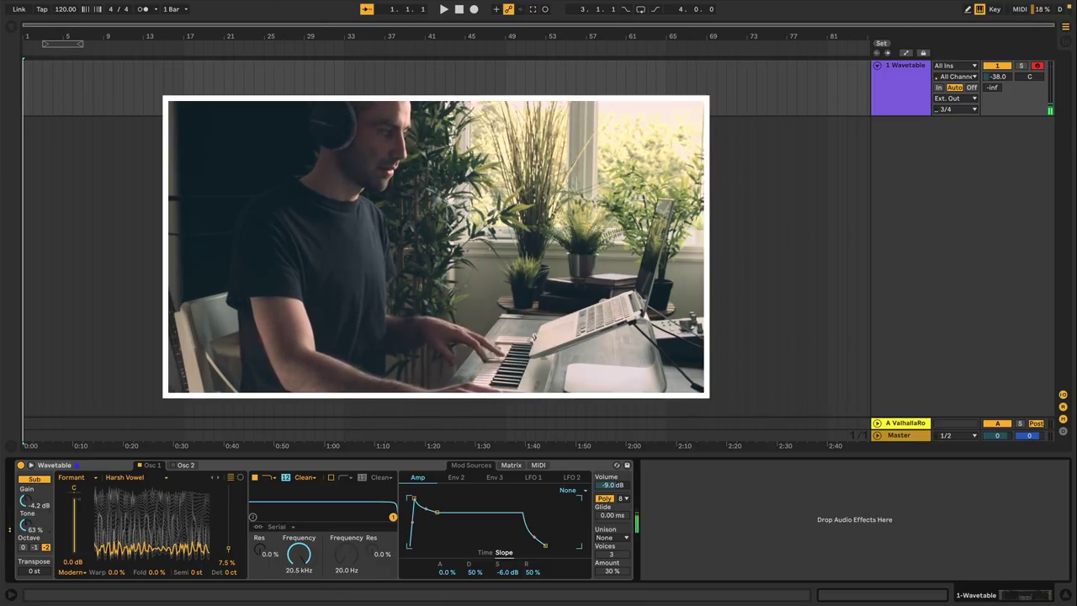
pyautogui.click(24, 548)
pyautogui.click(34, 547)
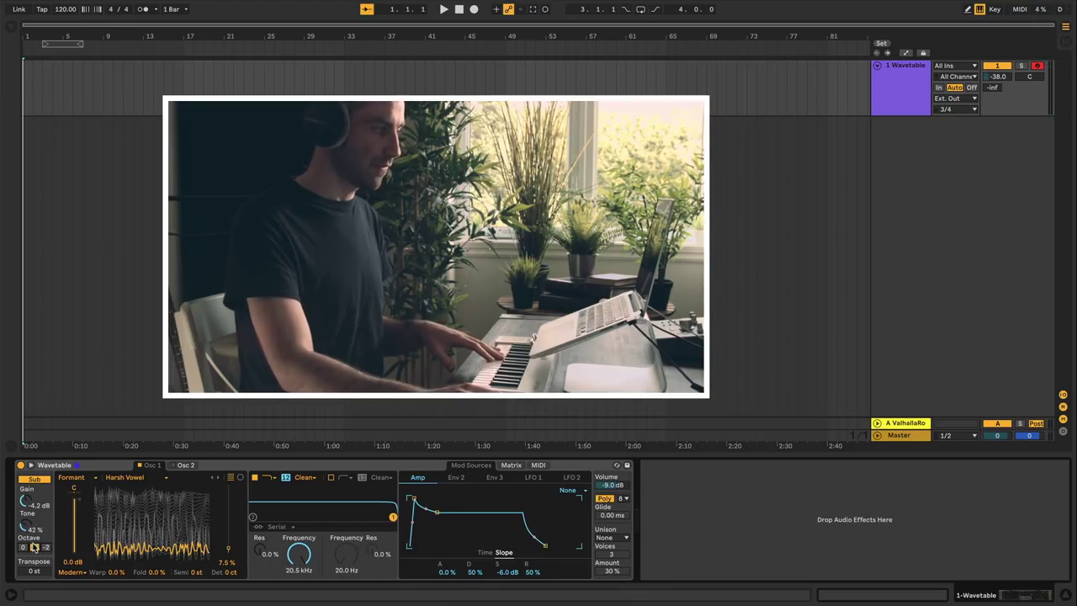
pyautogui.click(48, 548)
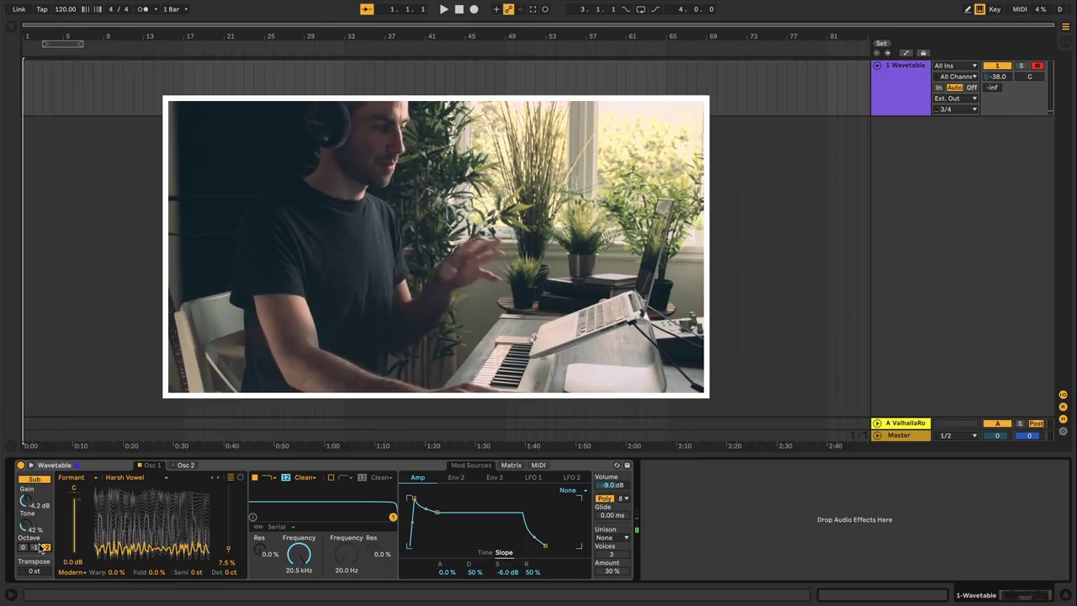
pyautogui.click(37, 479)
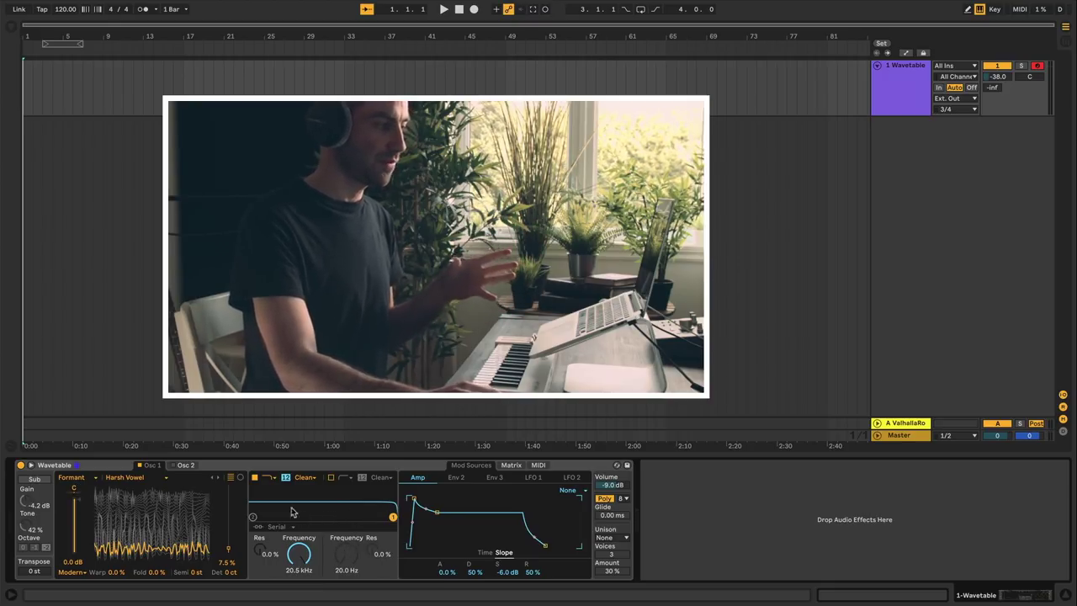
# - Toggle Filter 1 off and on and Filter 2 on and off, and view Filter 1's filter types
pyautogui.click(255, 478)
pyautogui.click(255, 478)
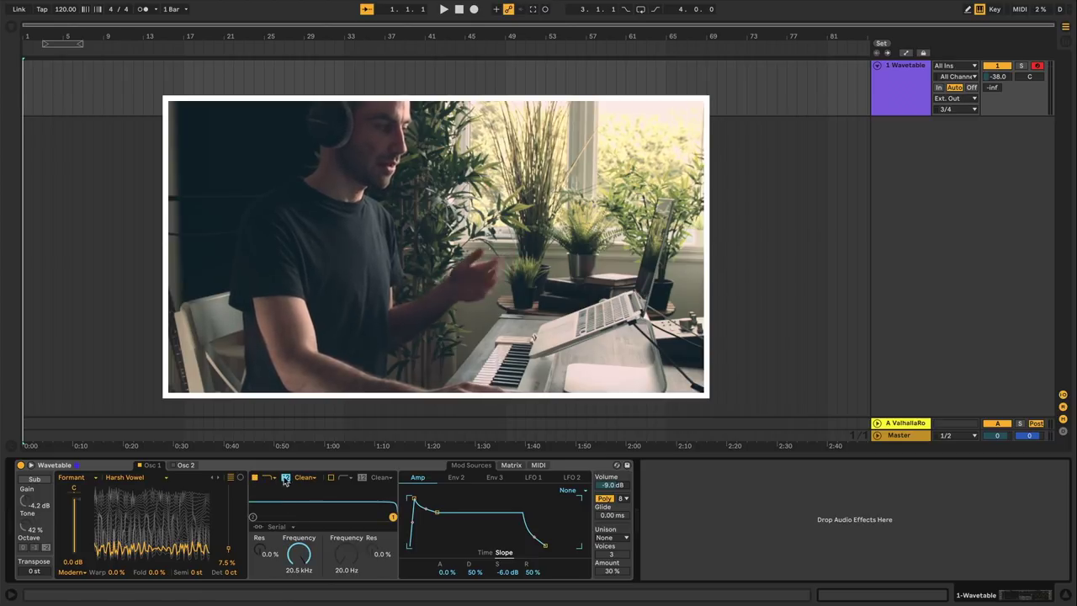
pyautogui.click(332, 478)
pyautogui.click(331, 479)
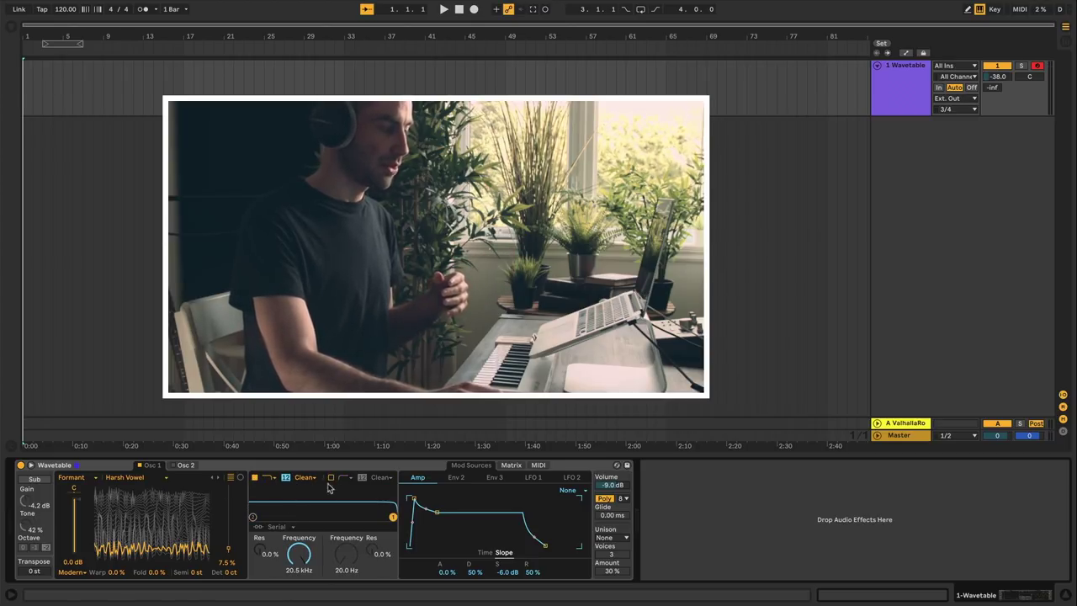
pyautogui.click(271, 477)
pyautogui.click(273, 477)
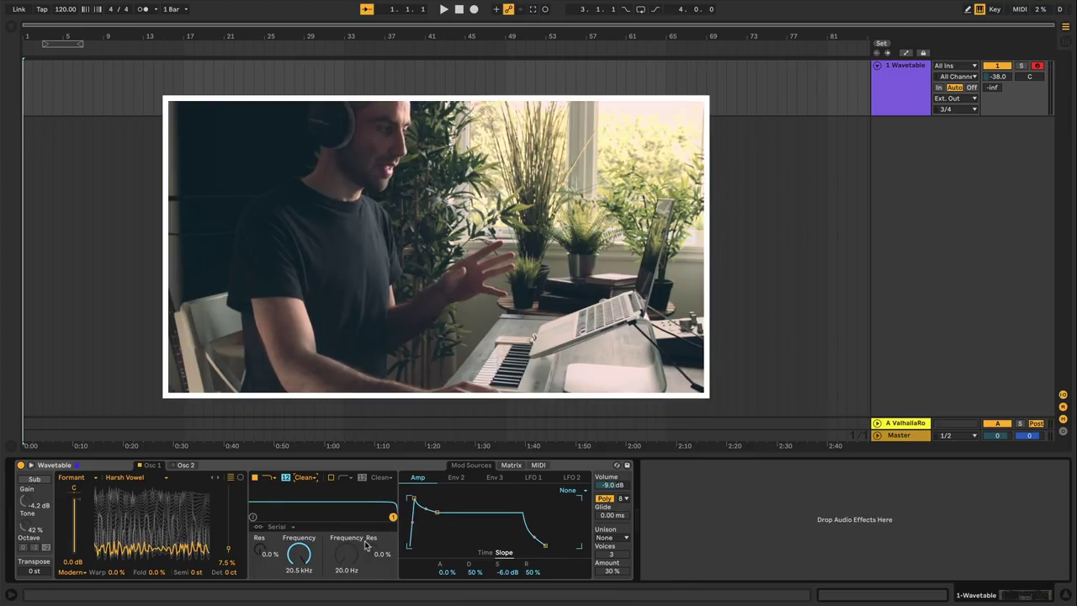
# - Enable Filter 2 and view the filter routing options, keeping the routing on Serial
pyautogui.click(331, 477)
pyautogui.click(276, 527)
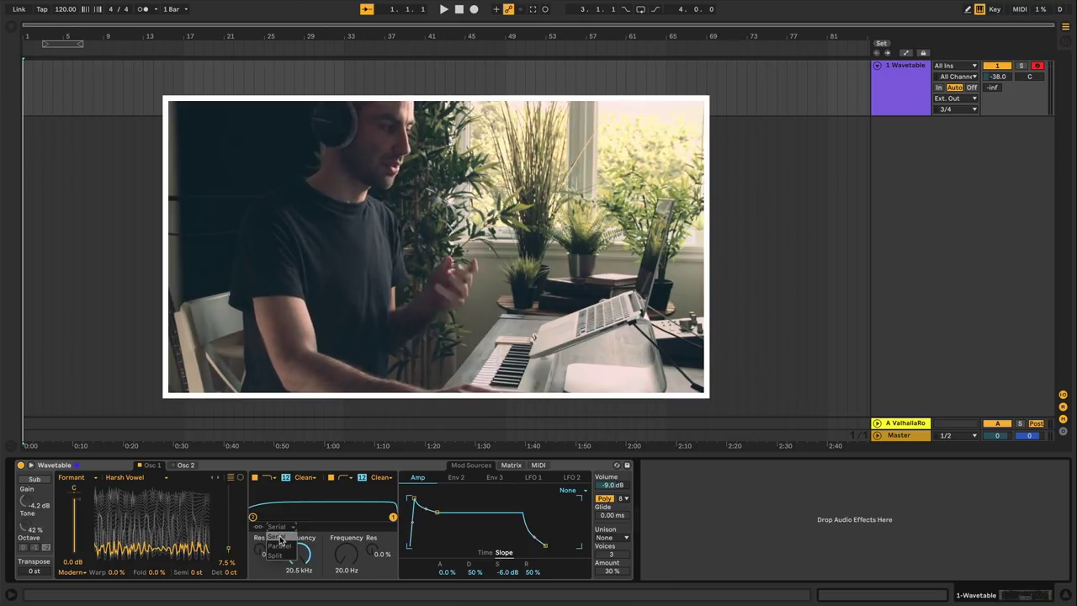
pyautogui.click(280, 537)
pyautogui.click(287, 528)
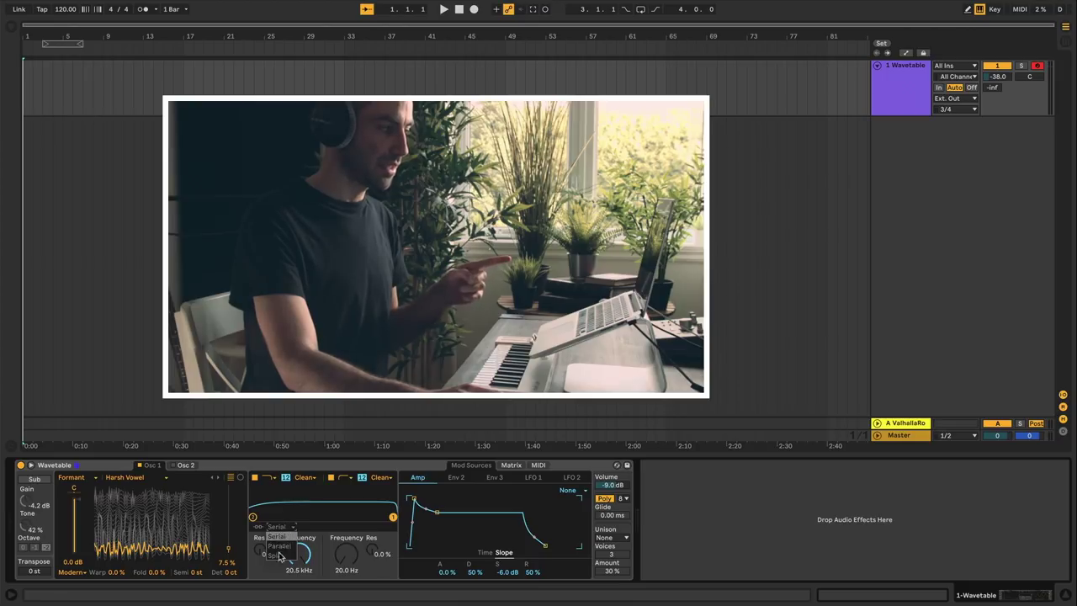
pyautogui.click(275, 537)
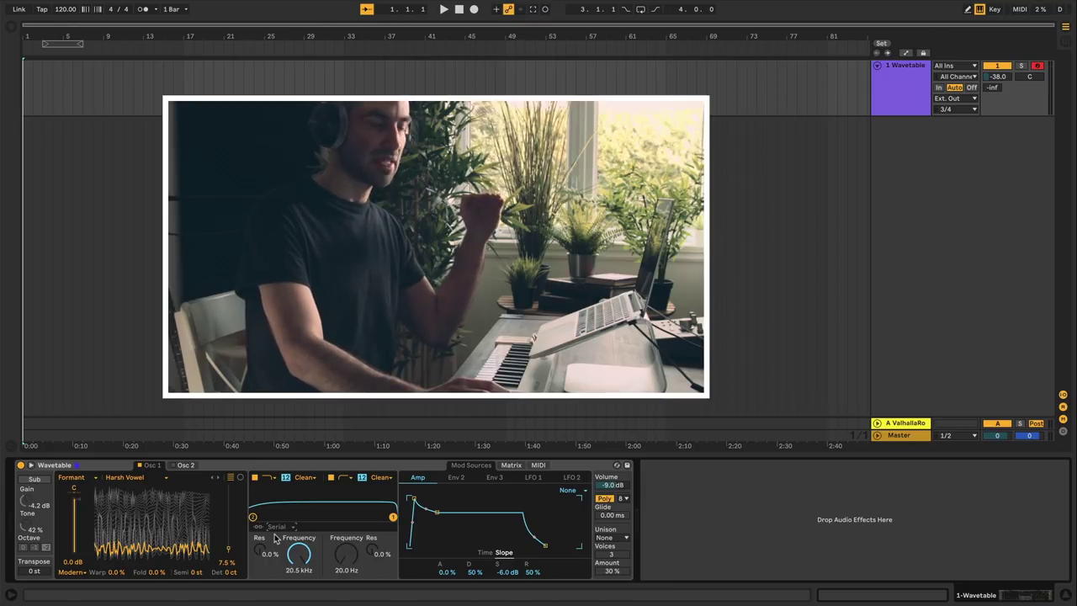
# - Try the Parallel and Split filter routings and return the routing to Serial
pyautogui.click(287, 527)
pyautogui.click(281, 547)
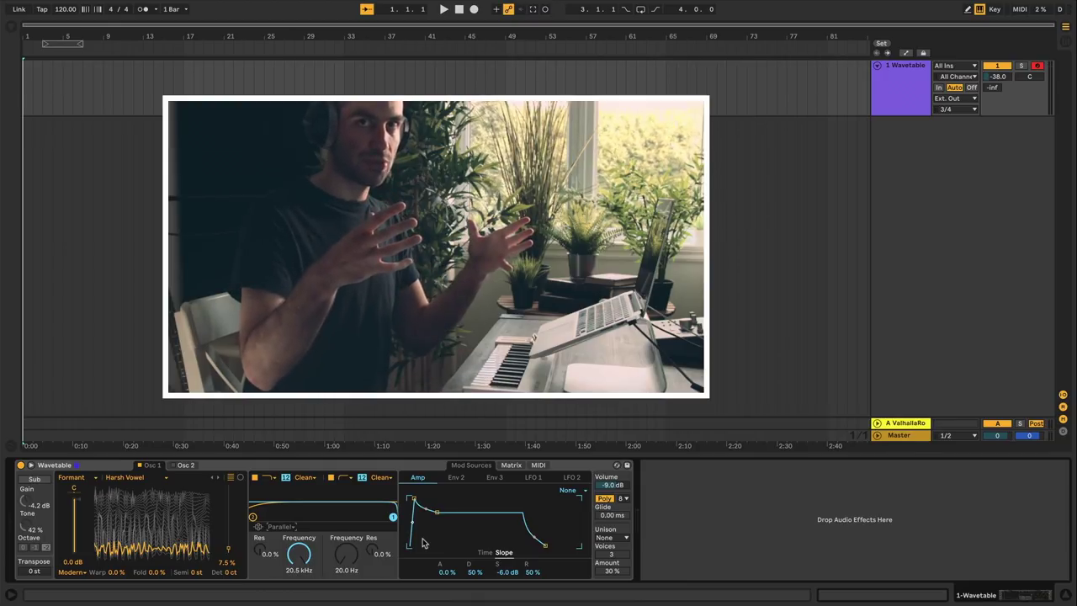
pyautogui.click(278, 526)
pyautogui.click(282, 556)
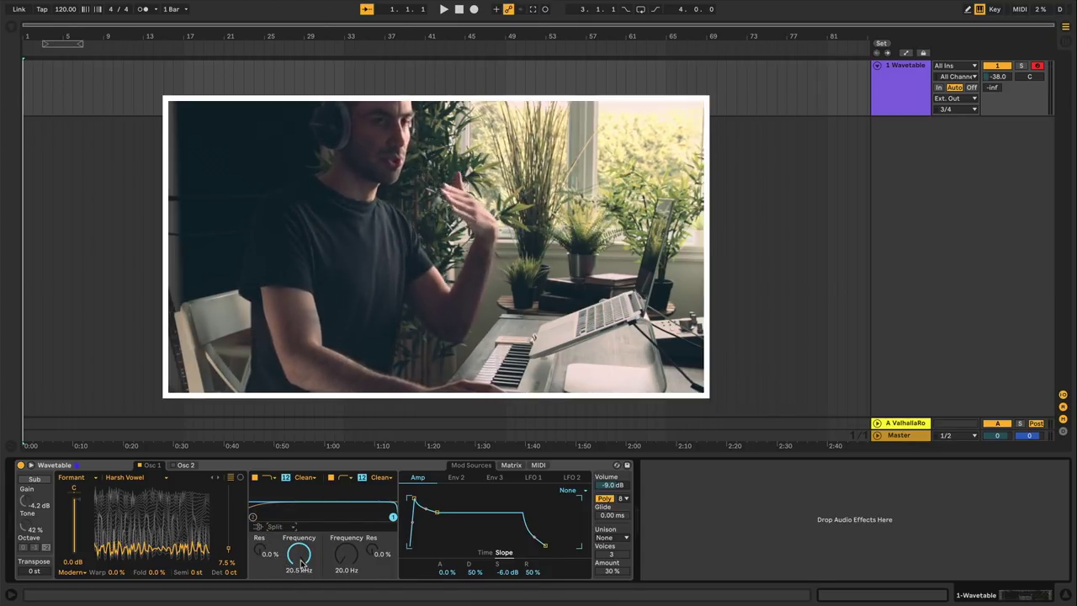
pyautogui.click(284, 527)
pyautogui.click(277, 537)
# - Switch off Filter 2 and set Filter 1 to about 445 Hz with 29% resonance
pyautogui.click(332, 479)
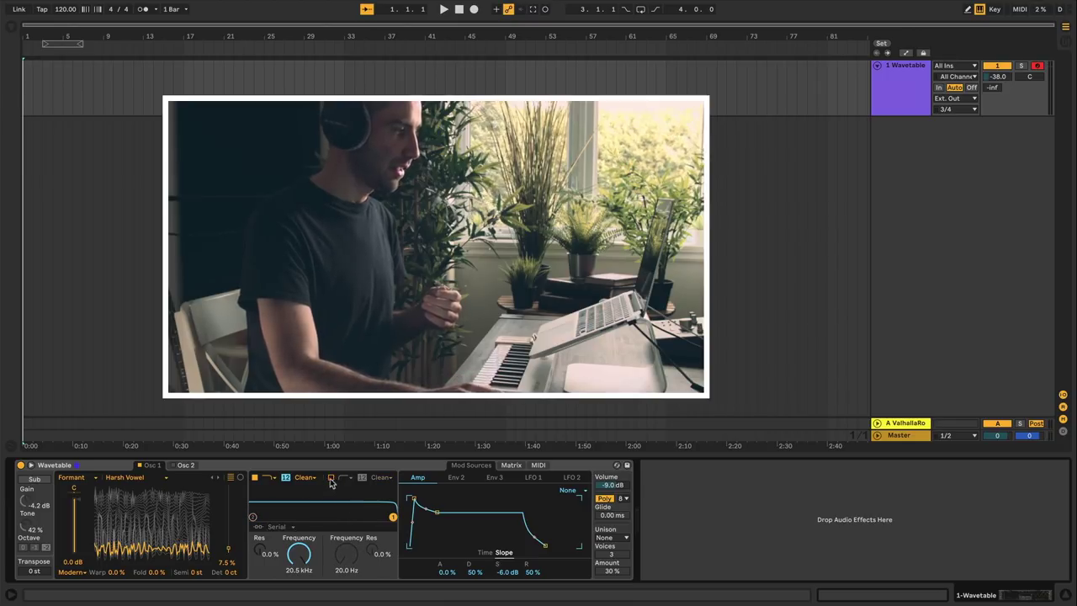
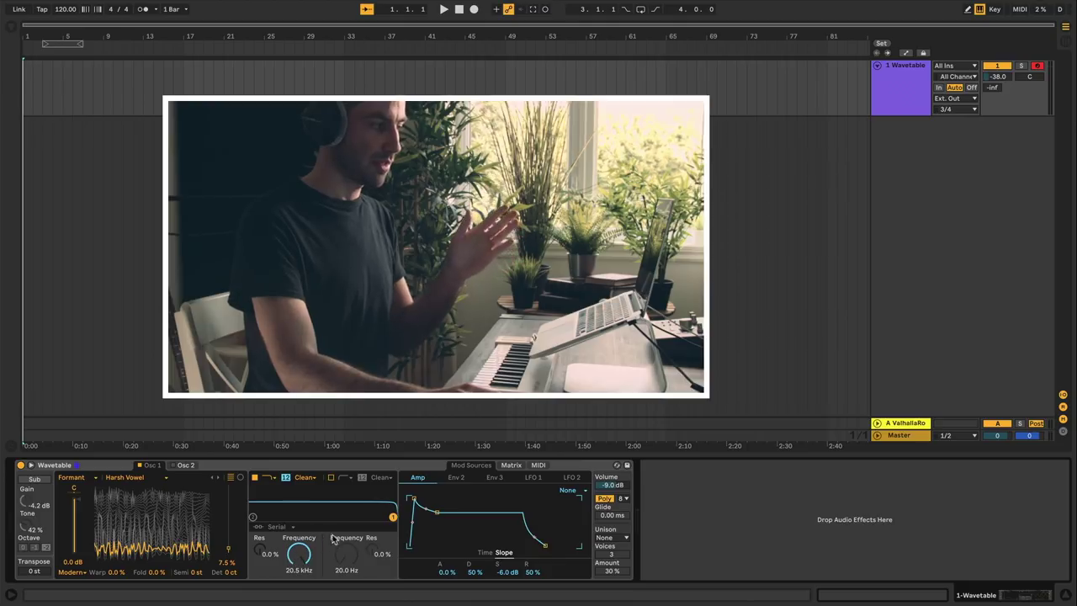
pyautogui.moveTo(391, 518); pyautogui.dragTo(314, 509)
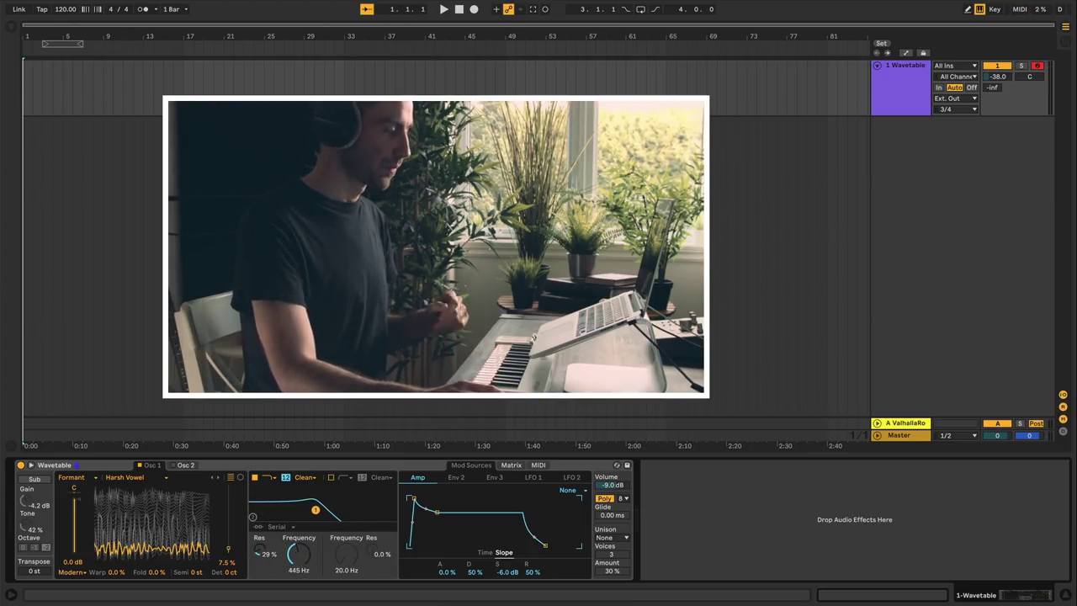
# - Examine Filter 1's type, slope and circuit options, keeping the lowpass type, 12 dB slope and Clean circuit
pyautogui.click(276, 478)
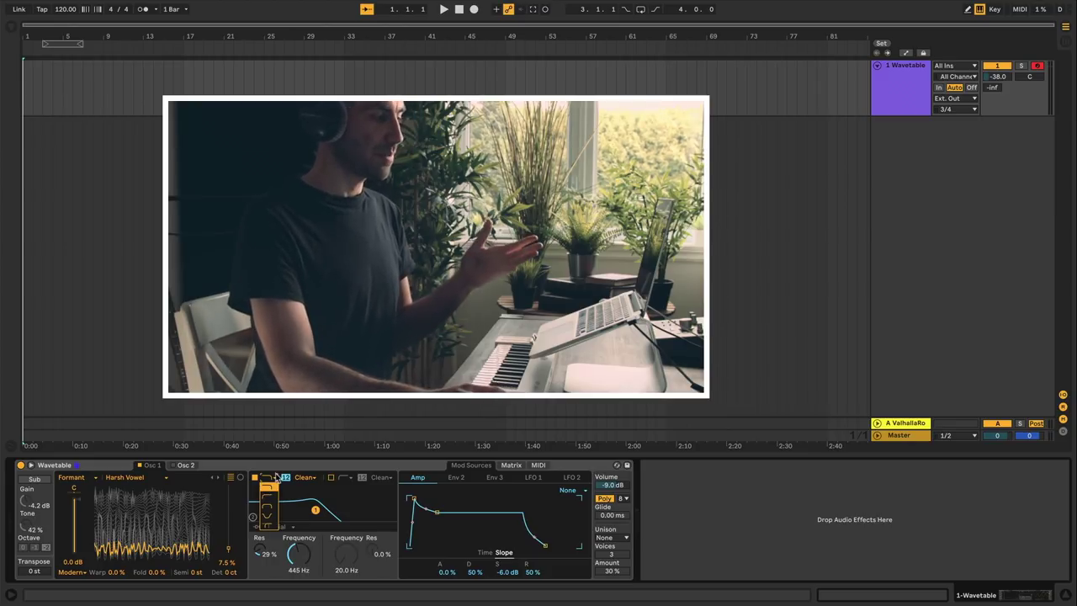
pyautogui.click(272, 526)
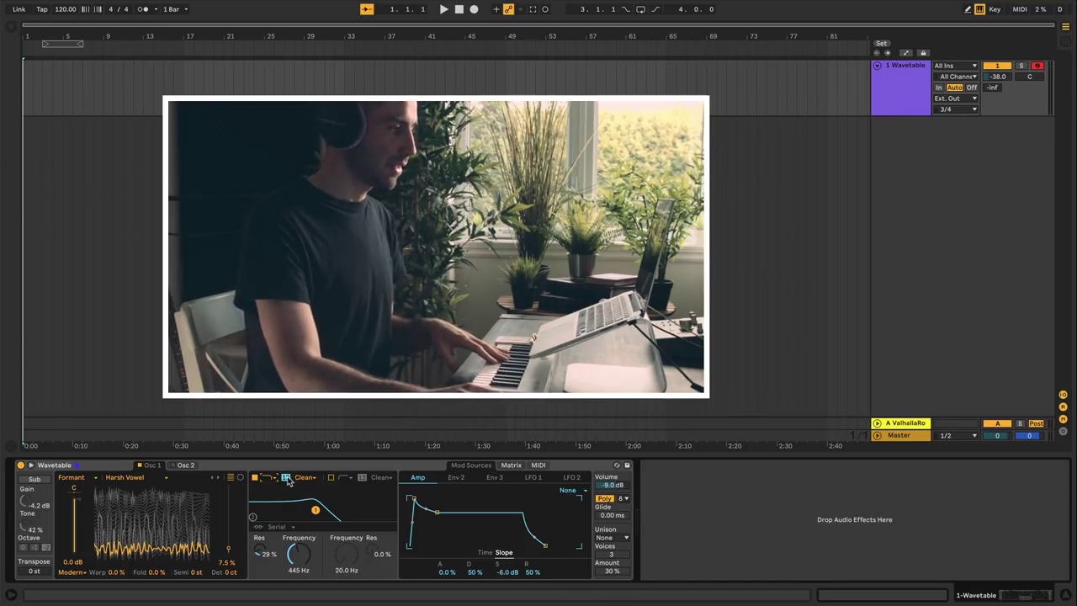
pyautogui.click(286, 477)
pyautogui.click(286, 478)
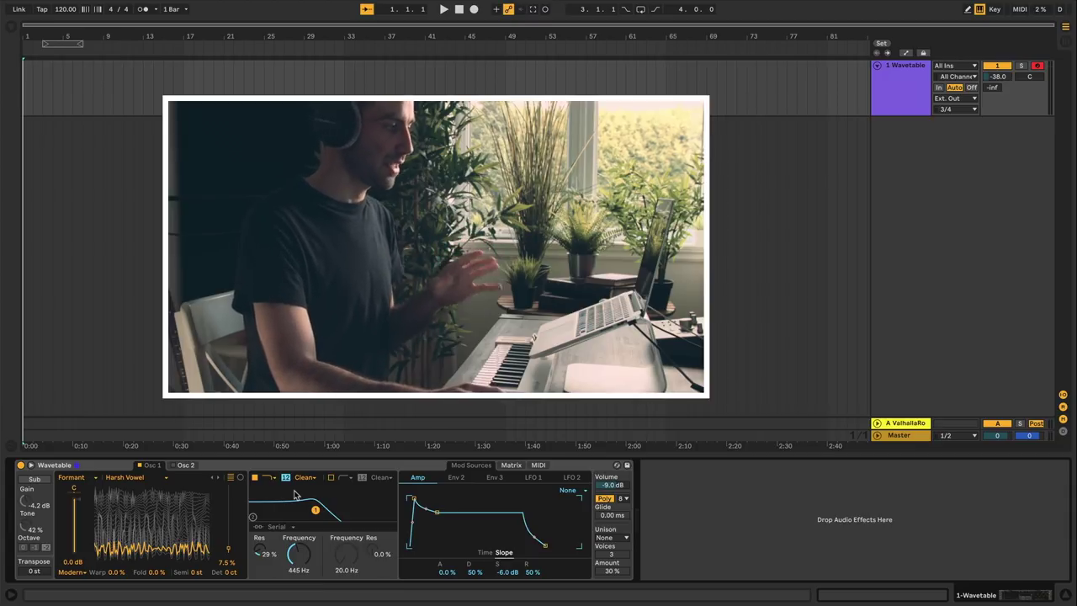
pyautogui.click(305, 477)
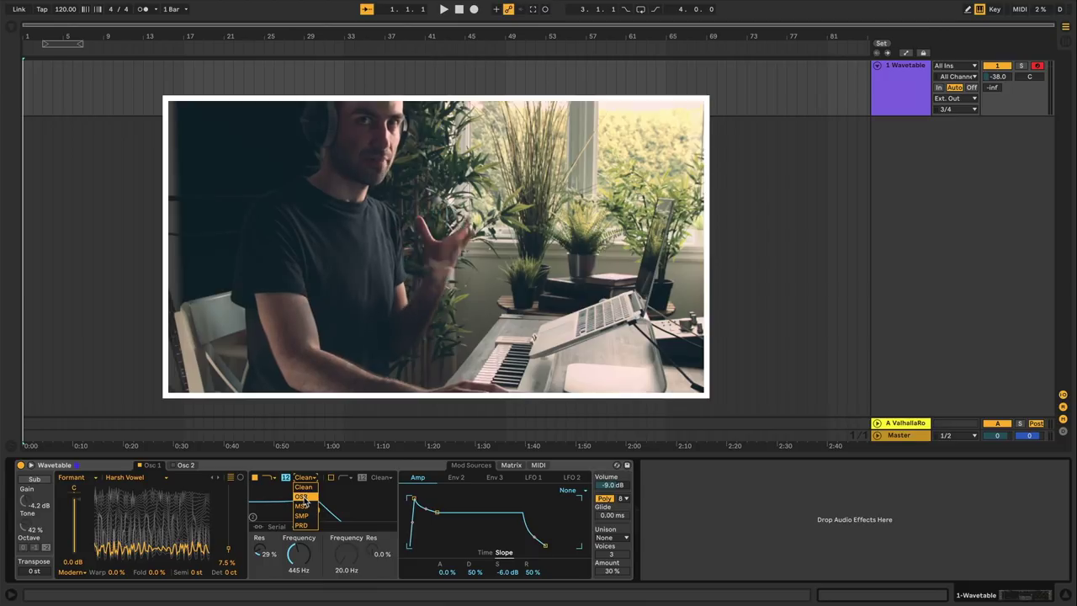
pyautogui.click(304, 487)
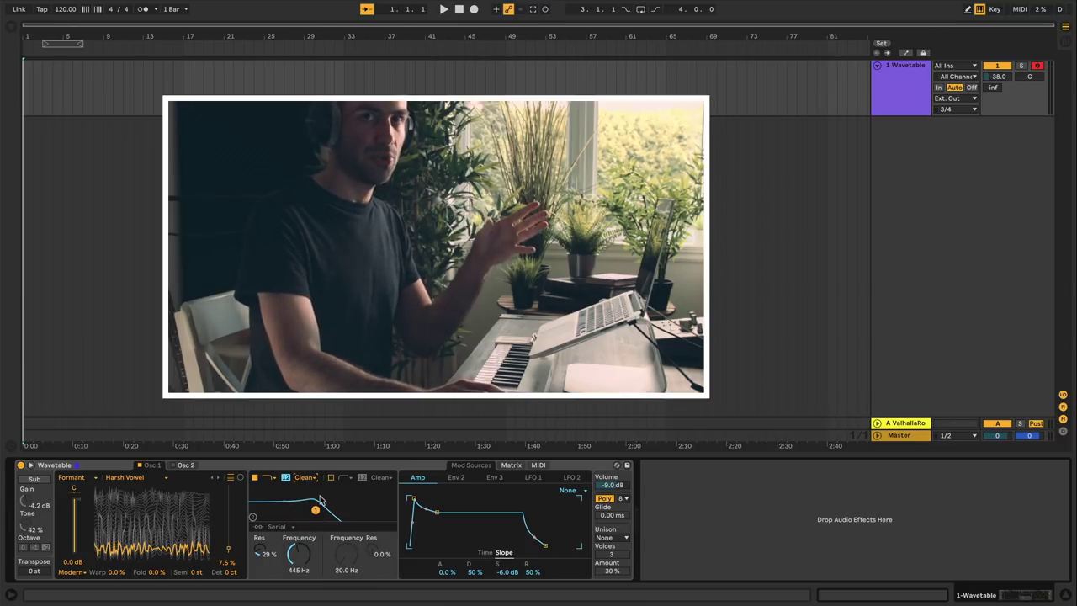
pyautogui.click(305, 477)
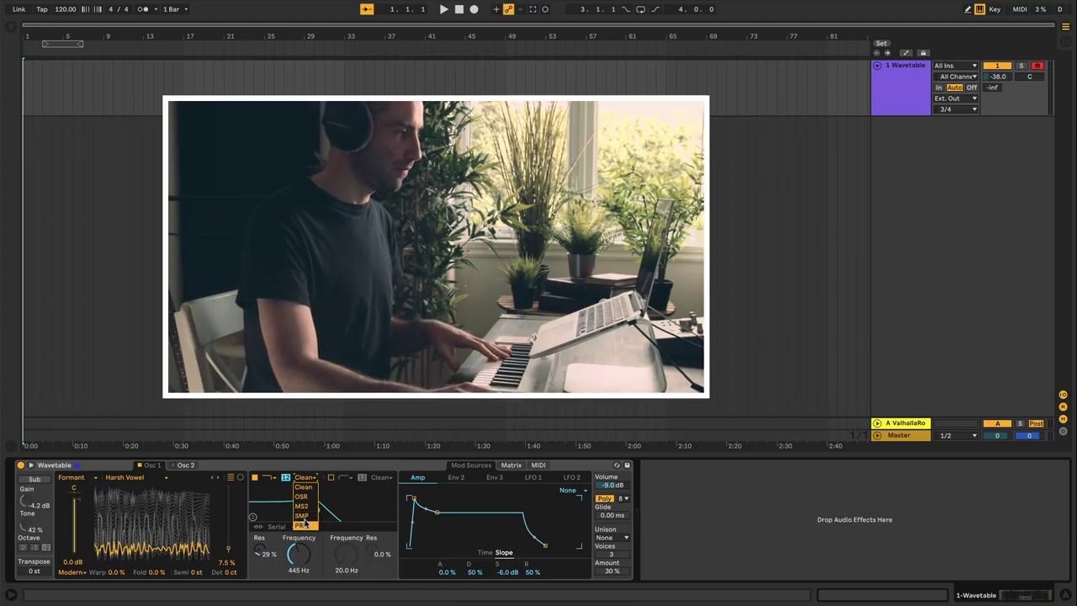
pyautogui.click(313, 477)
# - Sweep Filter 1's frequency, switch it to the 24 dB slope with the OSR circuit, and bring it to about 368 Hz with 34% resonance
pyautogui.moveTo(313, 513); pyautogui.dragTo(357, 509)
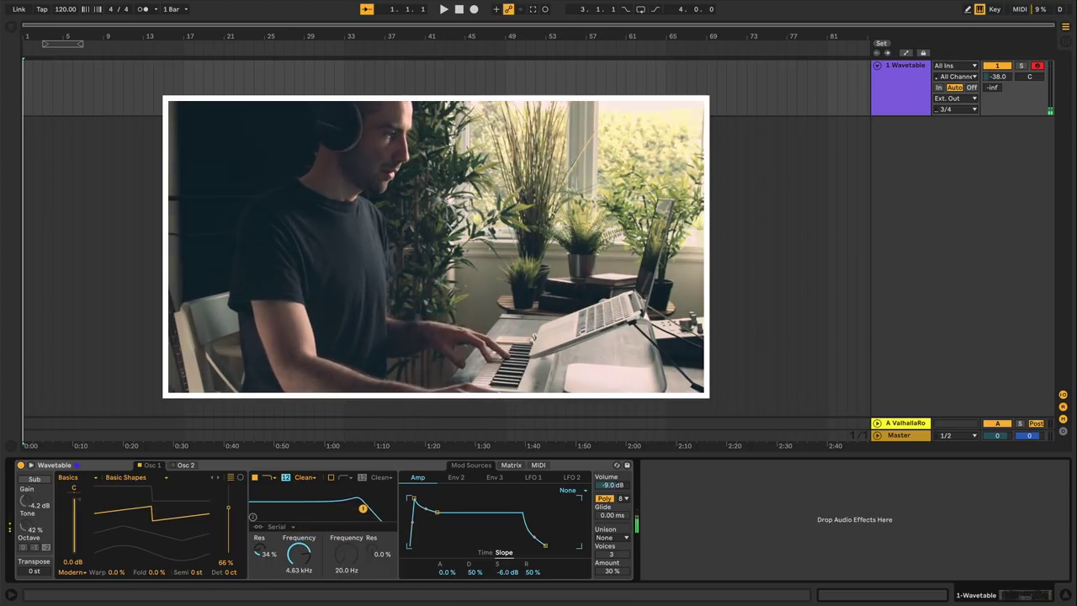
pyautogui.moveTo(357, 508)
pyautogui.mouseDown()
pyautogui.moveTo(274, 513)
pyautogui.moveTo(362, 506)
pyautogui.moveTo(342, 506)
pyautogui.mouseUp()
pyautogui.click(286, 477)
pyautogui.click(305, 477)
pyautogui.click(307, 496)
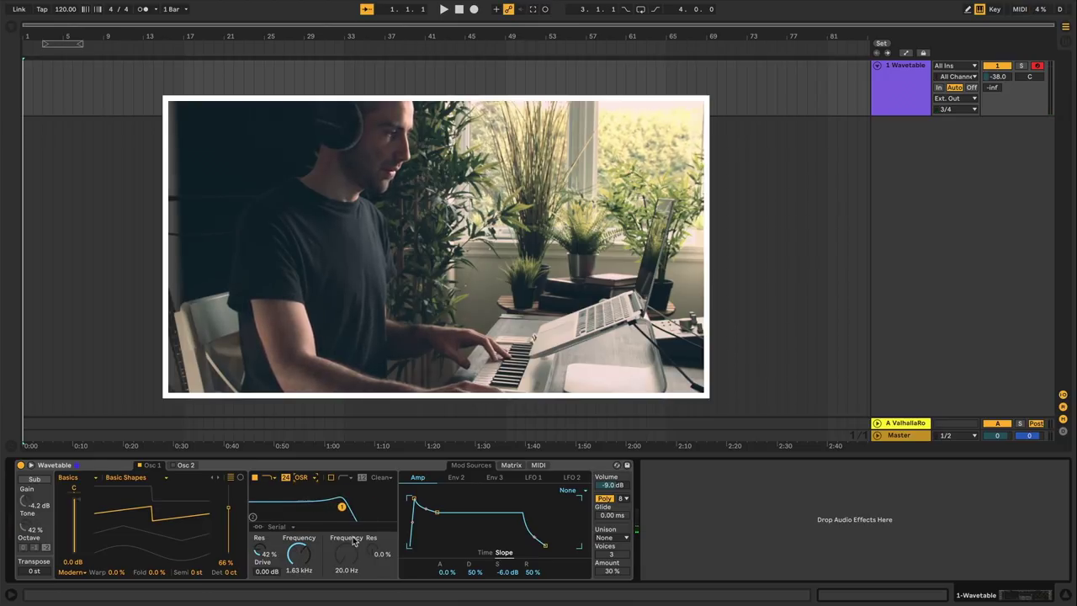
pyautogui.moveTo(342, 507); pyautogui.dragTo(311, 508)
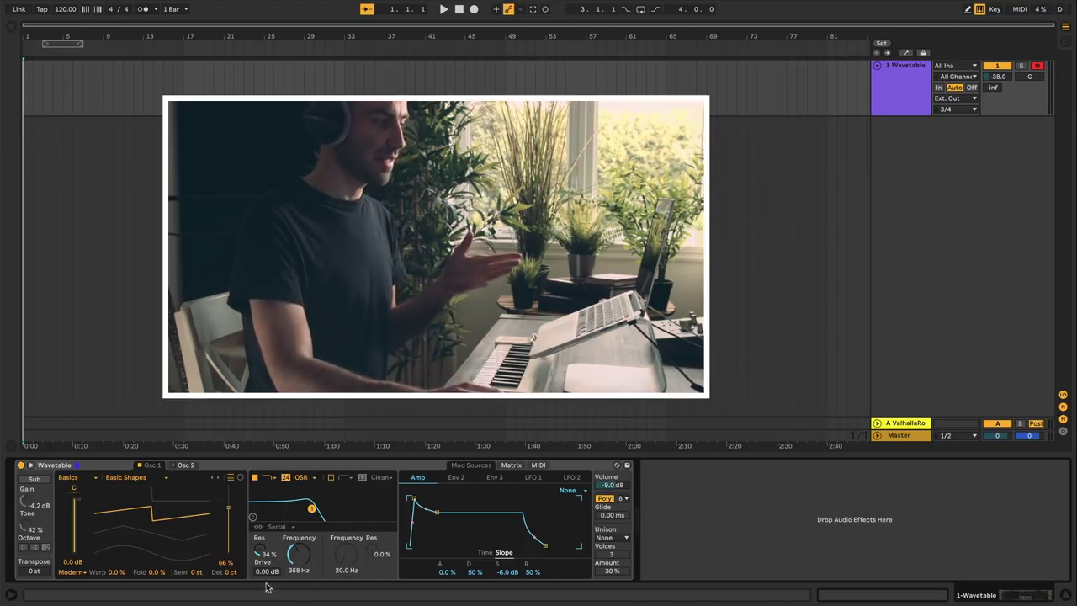
# - Try Filter 1's OSR circuit with Drive at 9.38 dB, as a highpass at about 138 Hz with 26% resonance
pyautogui.click(313, 476)
pyautogui.click(303, 496)
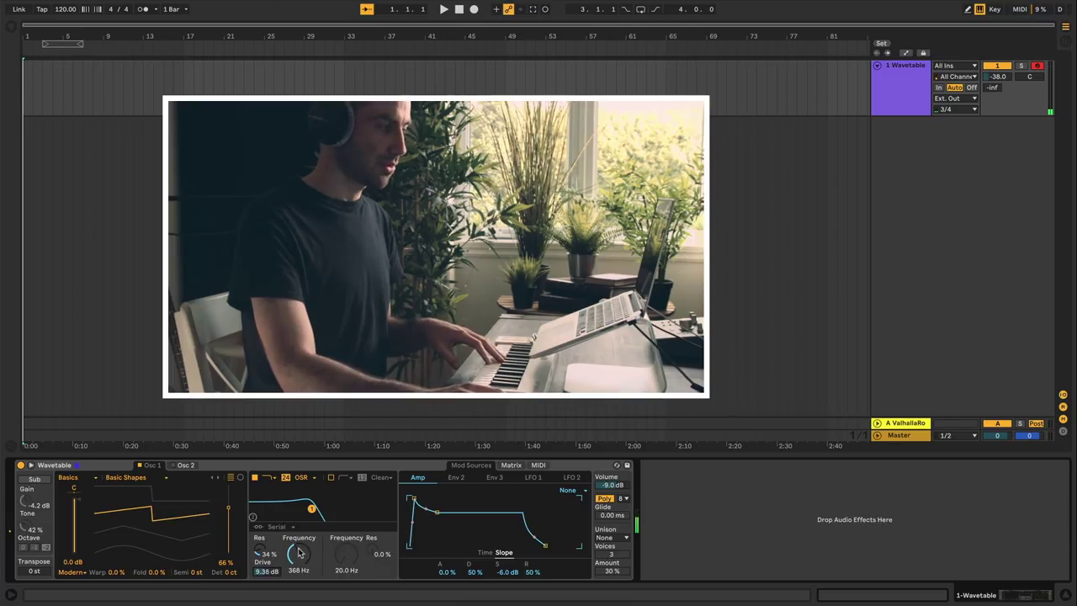
pyautogui.moveTo(313, 511); pyautogui.dragTo(291, 511)
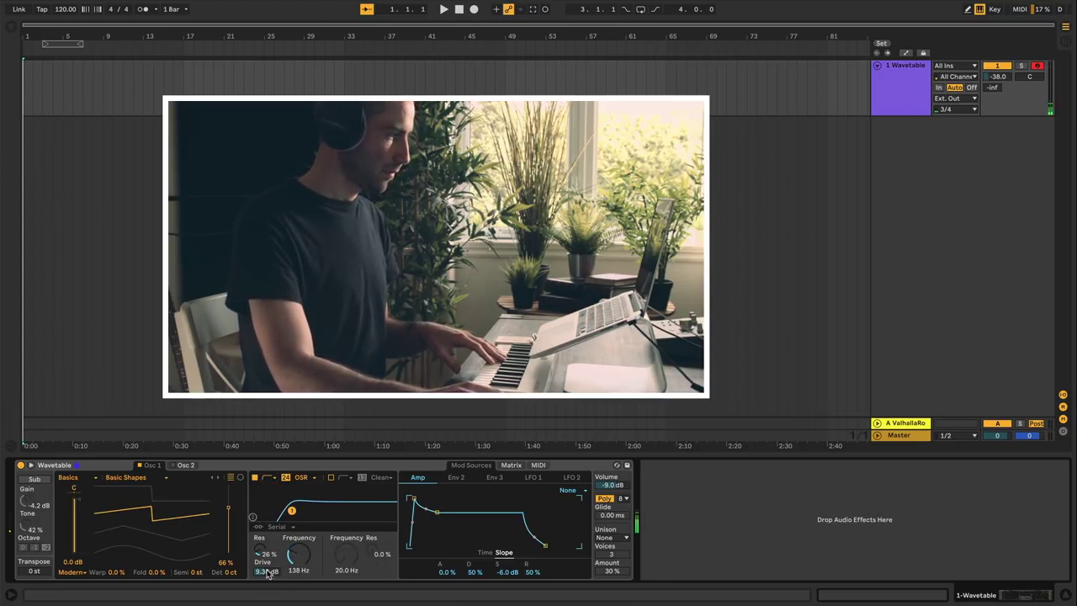
# - Try Filter 1 as a Clean bandpass, move it to about 474 Hz with 29% resonance, and change its type to Morph
pyautogui.click(271, 477)
pyautogui.click(271, 510)
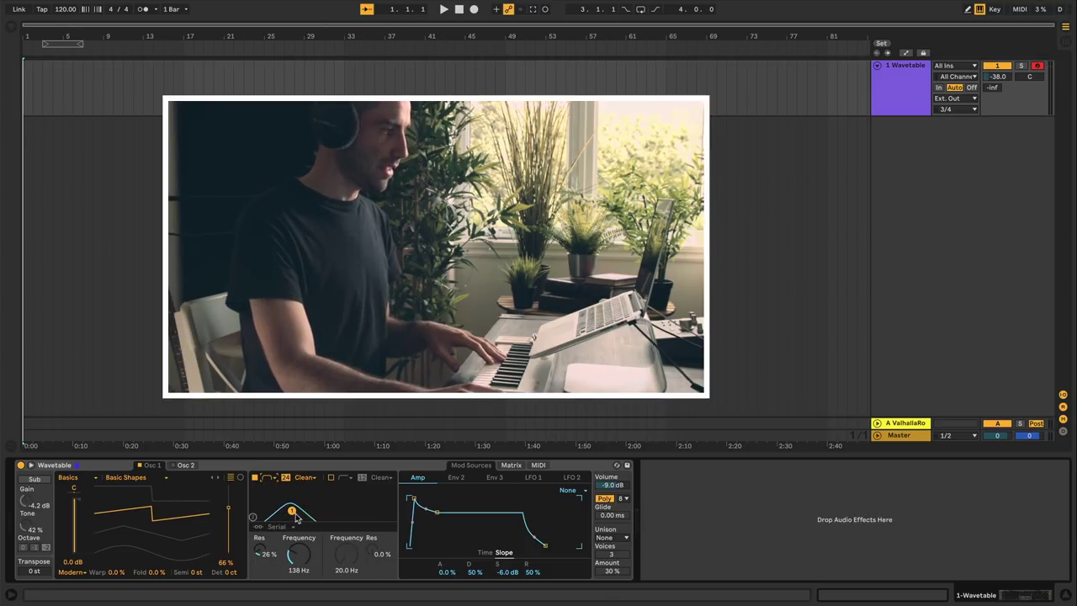
pyautogui.moveTo(291, 511); pyautogui.dragTo(316, 510)
pyautogui.click(267, 477)
pyautogui.click(268, 526)
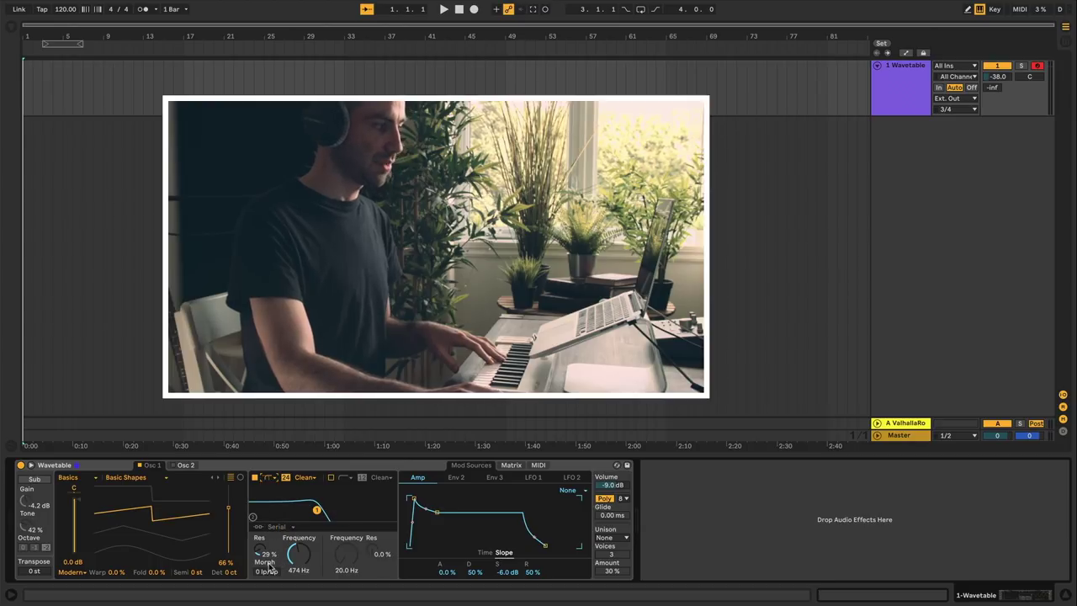
pyautogui.moveTo(268, 571)
pyautogui.mouseDown()
pyautogui.moveTo(268, 559)
pyautogui.moveTo(267, 571)
pyautogui.mouseUp()
# - Try both filters together, with Filter 1 at about 1.68 kHz and Filter 2 at about 75.6 Hz, and switch both off
pyautogui.click(331, 478)
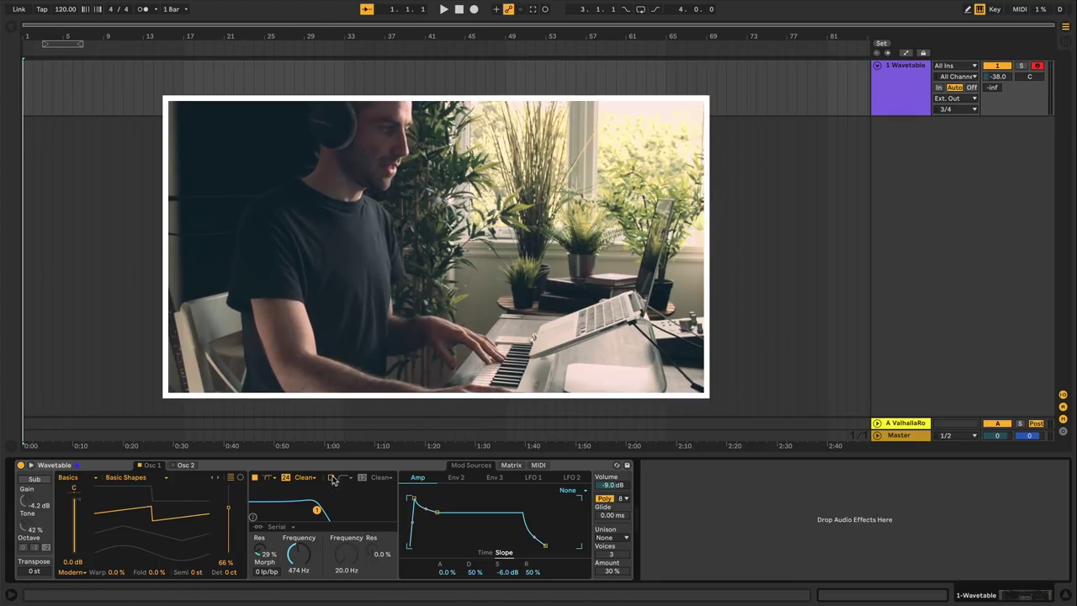
pyautogui.moveTo(316, 509); pyautogui.dragTo(337, 500)
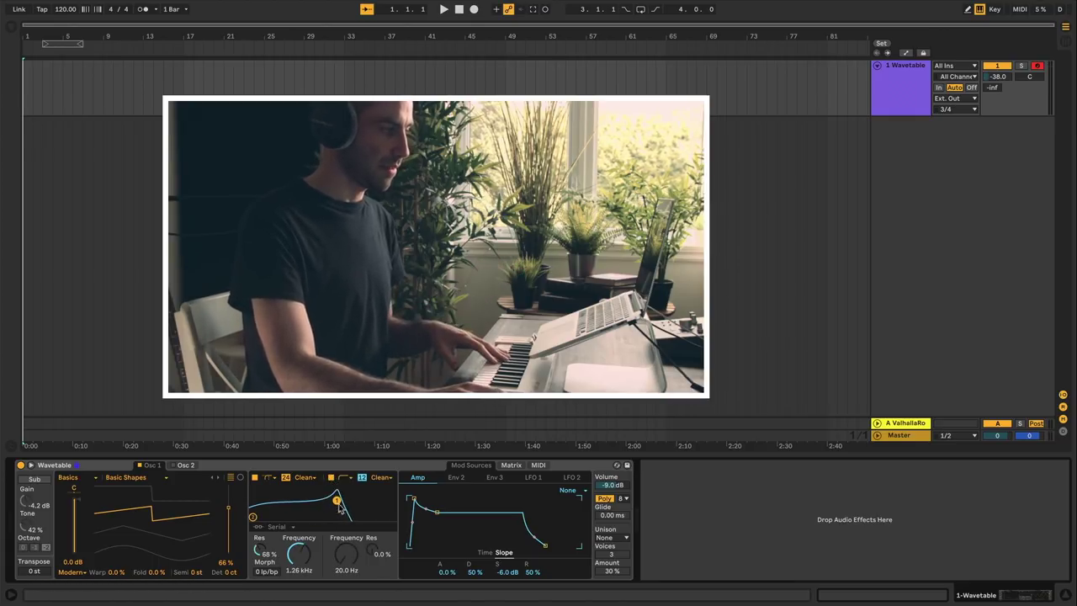
pyautogui.moveTo(262, 516); pyautogui.dragTo(342, 503)
pyautogui.click(330, 478)
pyautogui.click(254, 478)
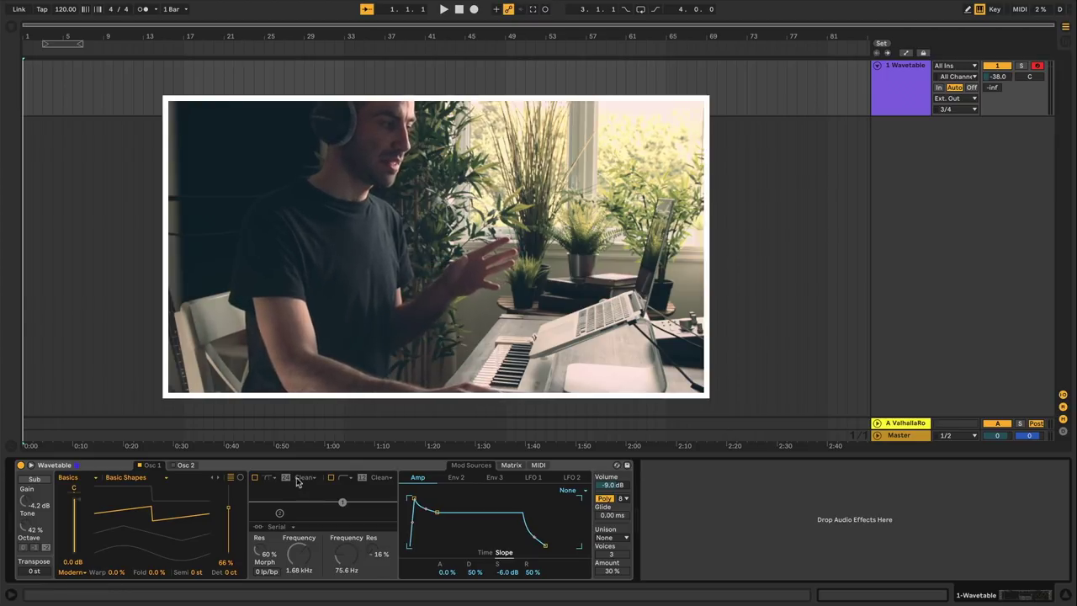
pyautogui.click(308, 478)
pyautogui.click(310, 487)
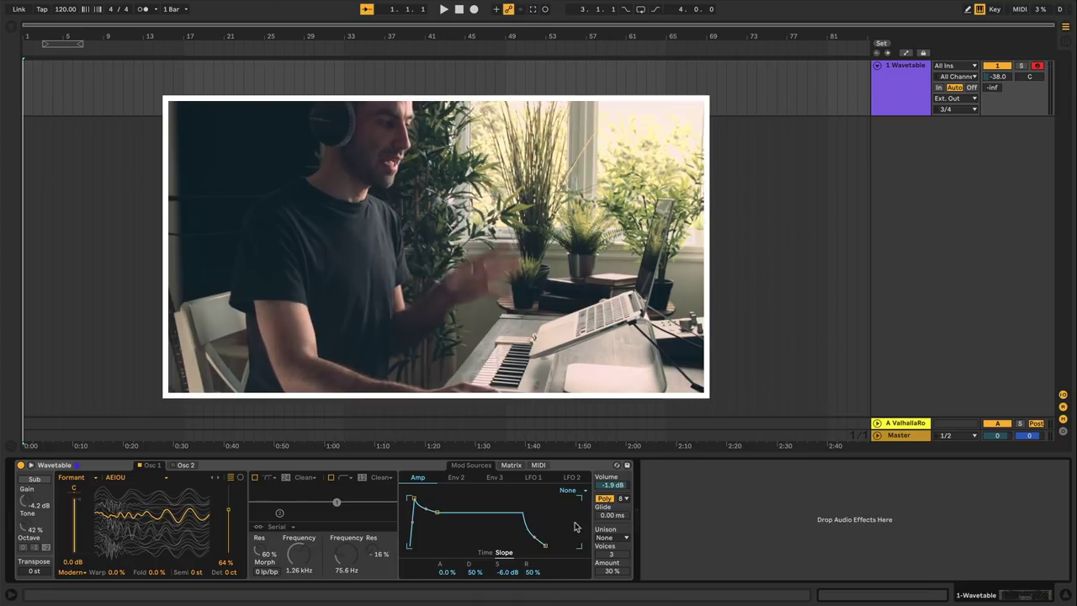
# - Look through the modulation matrix and the envelope and LFO modulation sources, ending on the Amp envelope
pyautogui.click(504, 462)
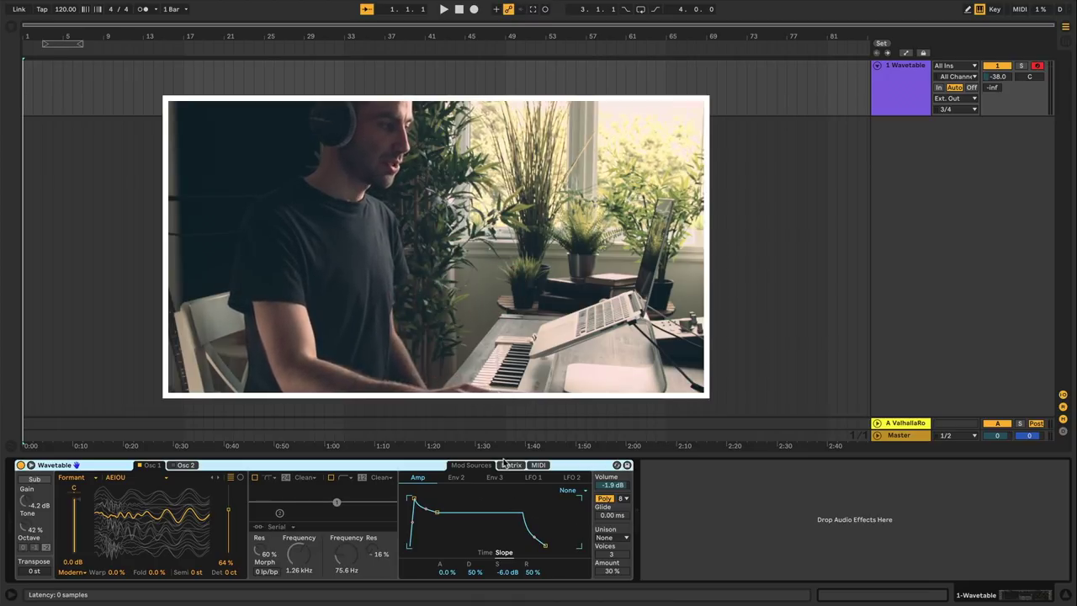
pyautogui.click(515, 465)
pyautogui.click(476, 465)
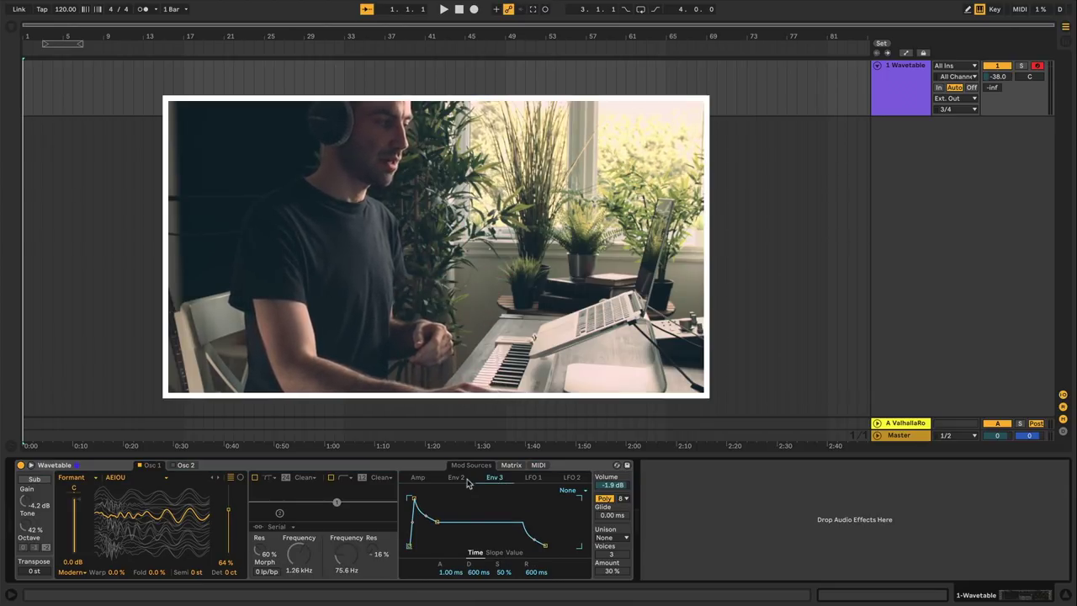
pyautogui.click(532, 478)
pyautogui.click(572, 477)
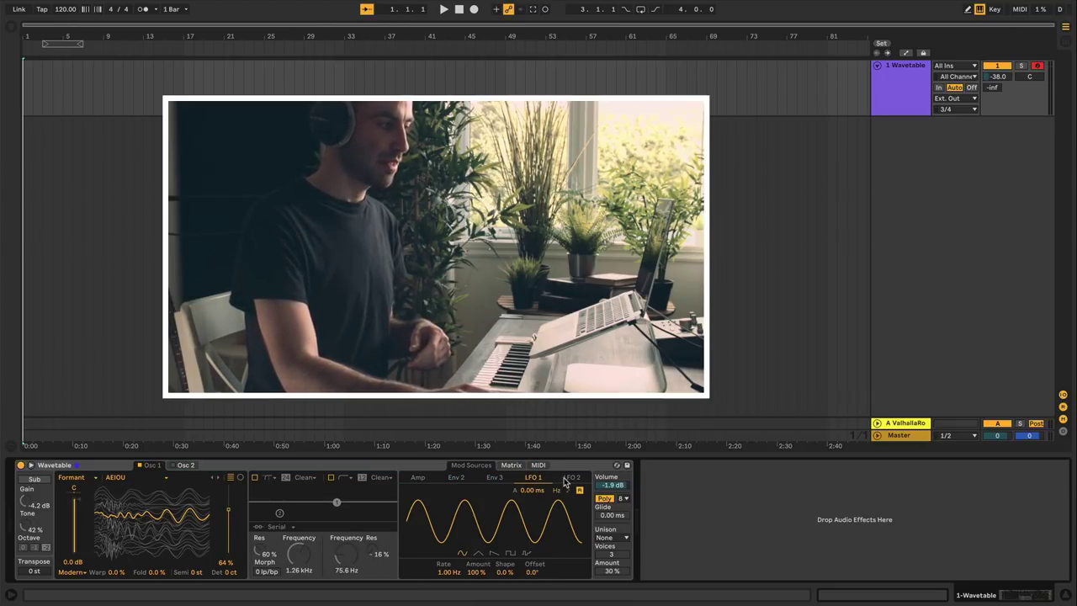
pyautogui.click(419, 478)
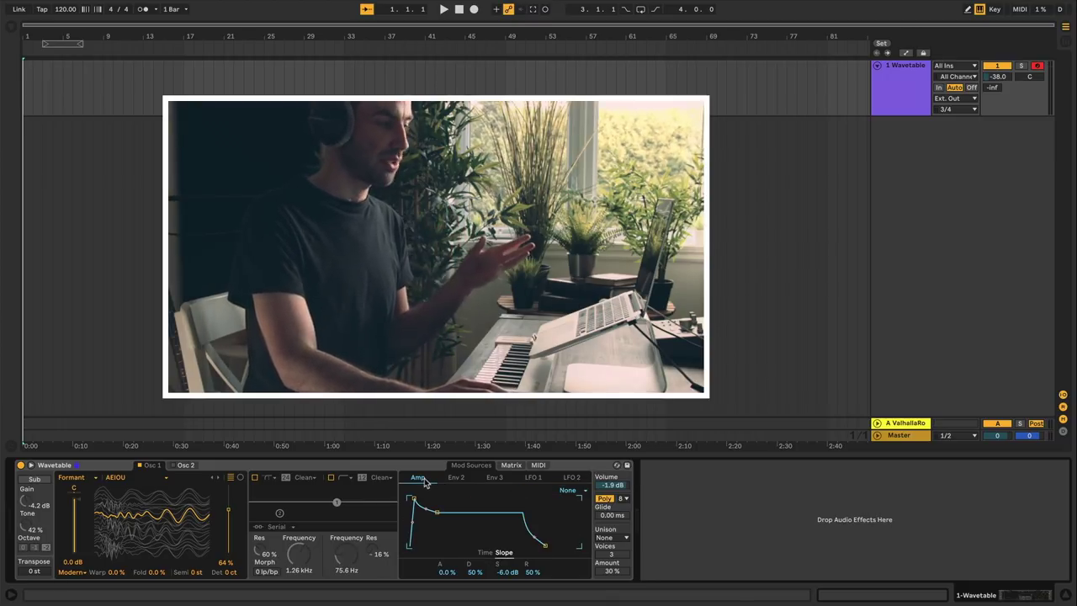
# - Shape the Amp envelope in the Time view with a 3.34 ms attack, 5.25 s decay and -19 dB sustain
pyautogui.moveTo(413, 498); pyautogui.dragTo(440, 498)
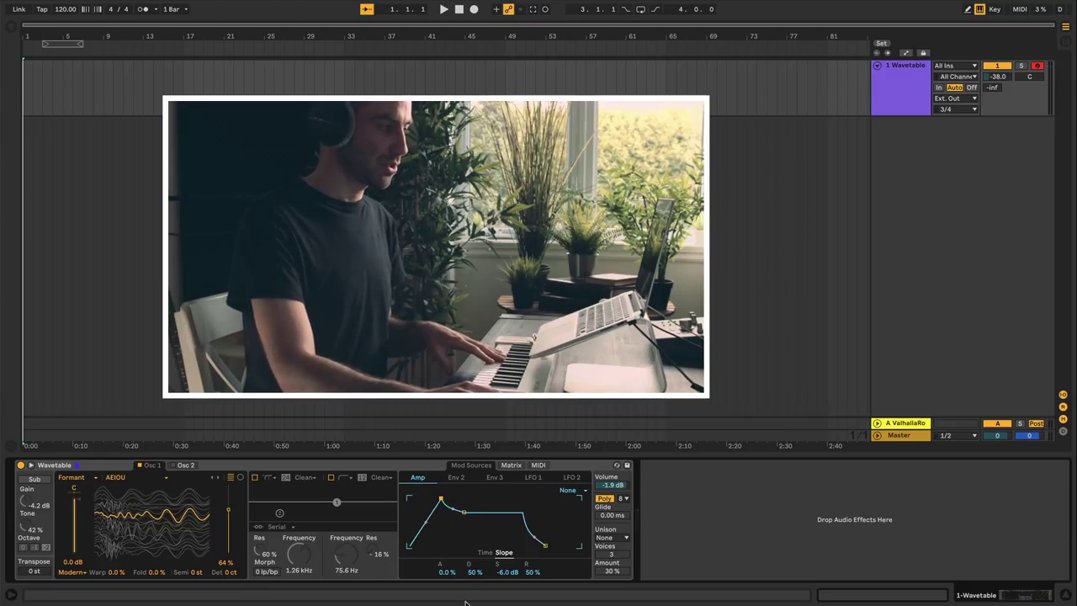
pyautogui.click(488, 553)
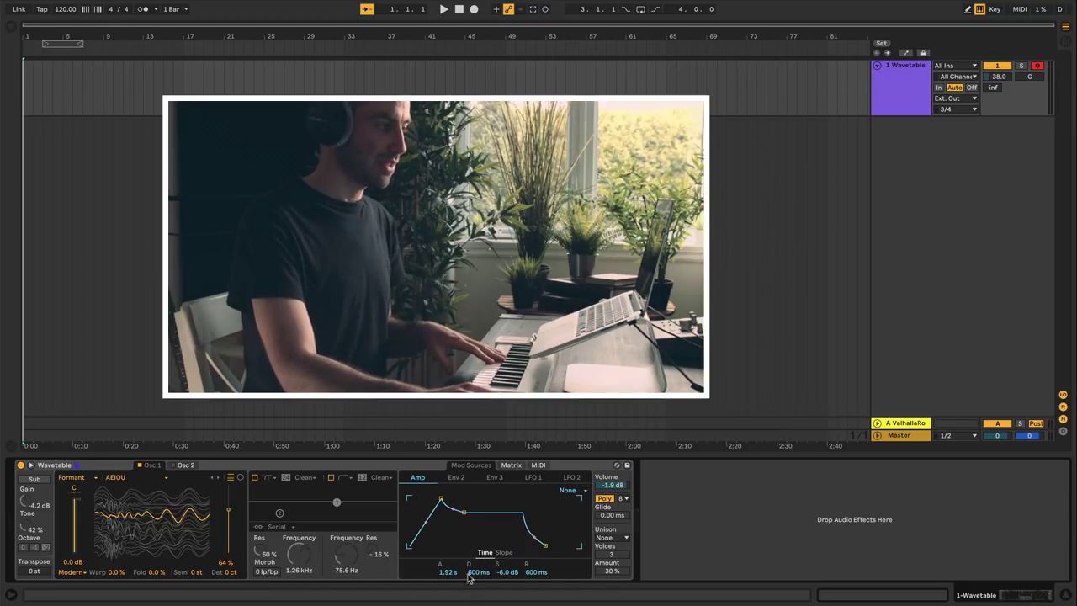
pyautogui.moveTo(444, 499)
pyautogui.mouseDown()
pyautogui.moveTo(419, 501)
pyautogui.moveTo(467, 530)
pyautogui.moveTo(452, 510)
pyautogui.moveTo(466, 499)
pyautogui.moveTo(410, 499)
pyautogui.moveTo(429, 499)
pyautogui.mouseUp()
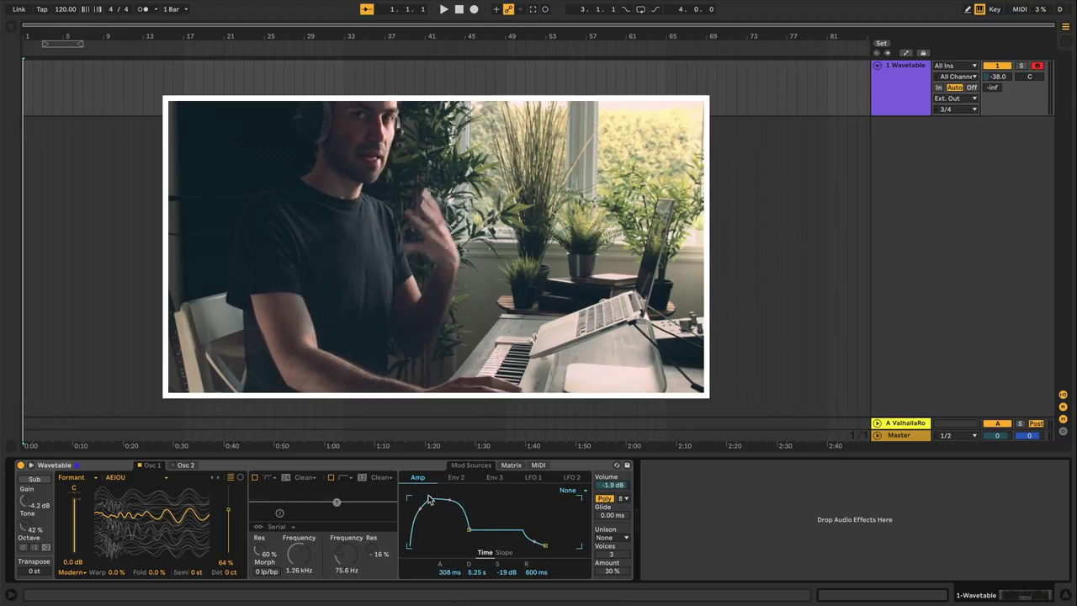
pyautogui.moveTo(429, 500)
pyautogui.mouseDown()
pyautogui.moveTo(446, 500)
pyautogui.moveTo(415, 499)
pyautogui.mouseUp()
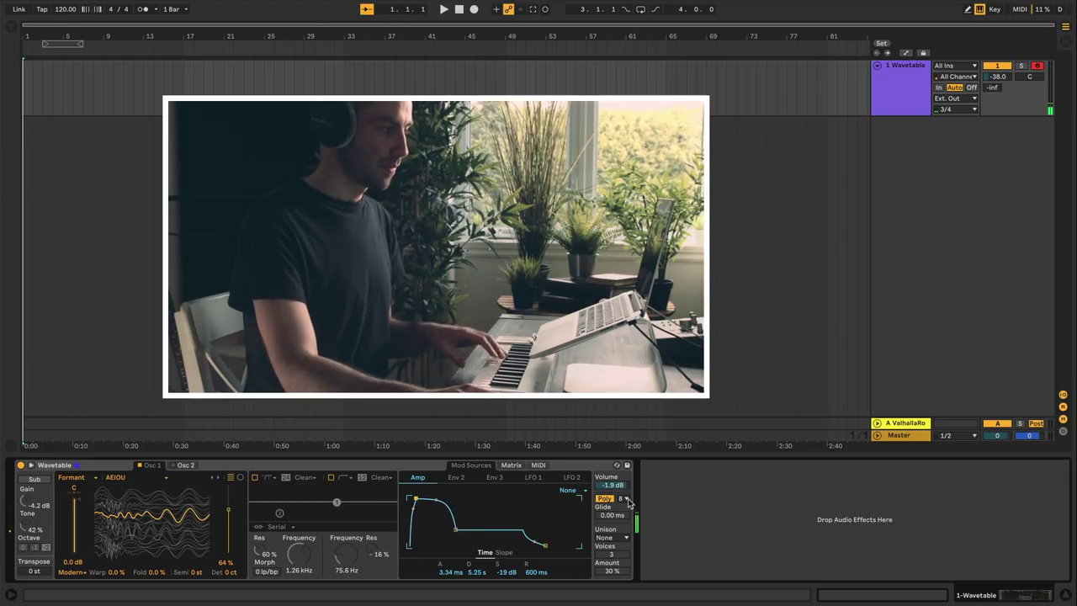
# - Try the Amp envelope's None and Trigger modes and set its loop mode to Loop
pyautogui.click(576, 490)
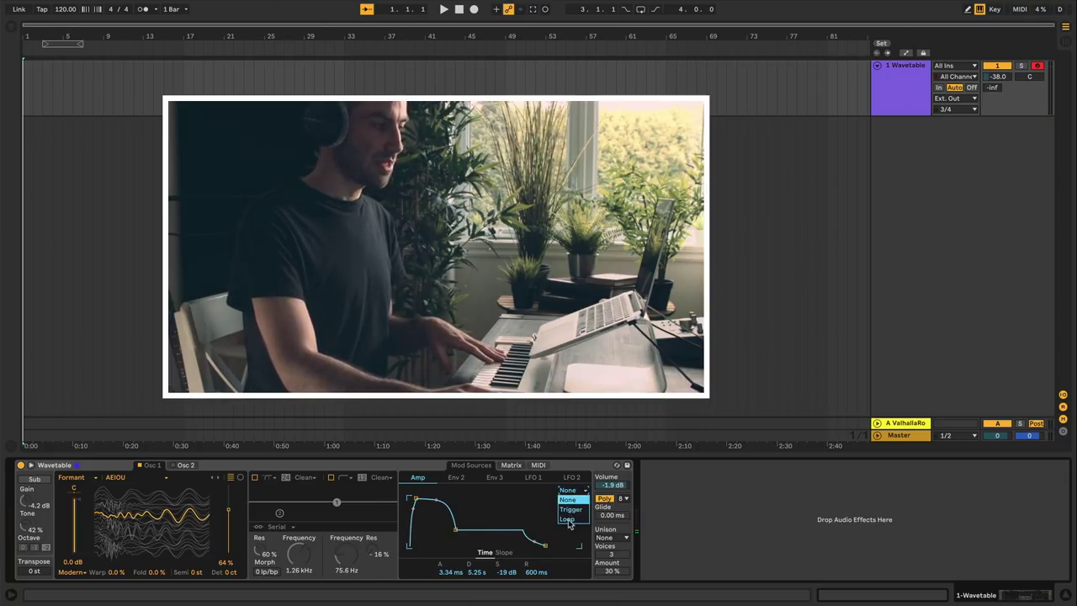
pyautogui.click(563, 502)
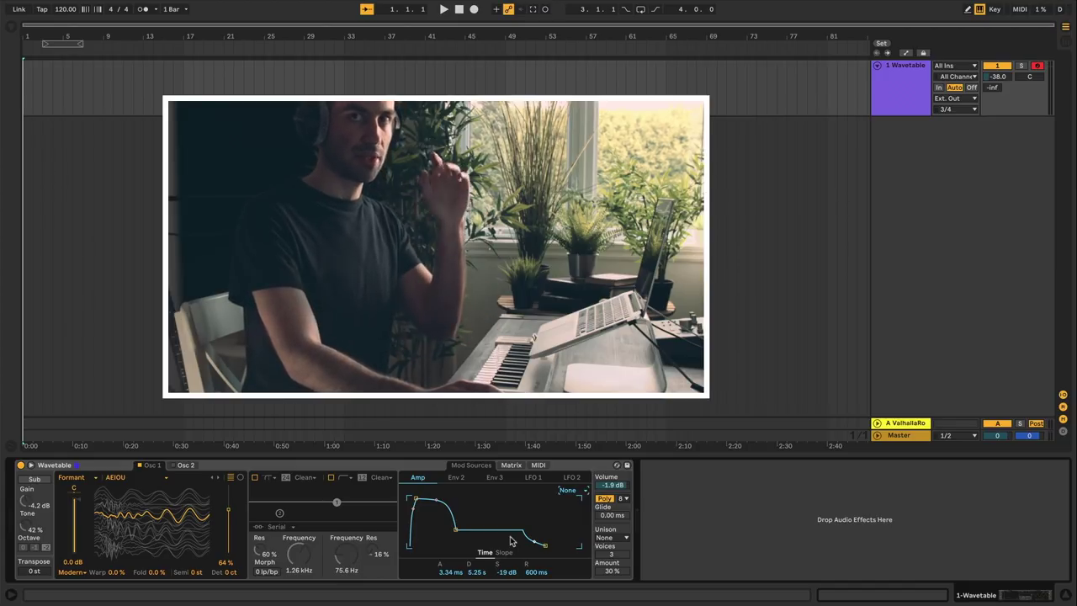
pyautogui.click(568, 490)
pyautogui.click(570, 509)
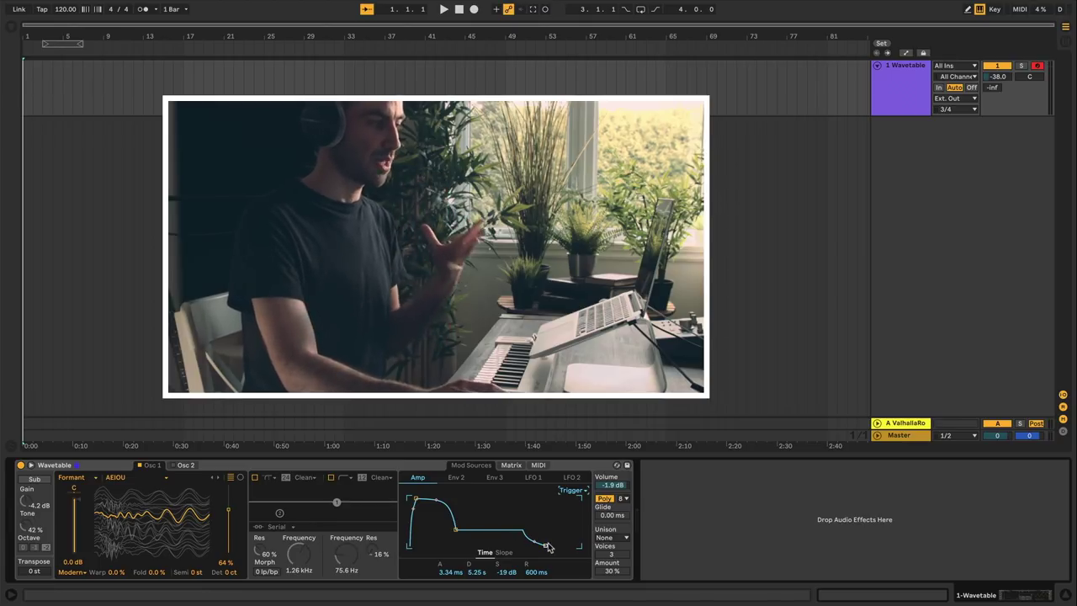
pyautogui.click(574, 490)
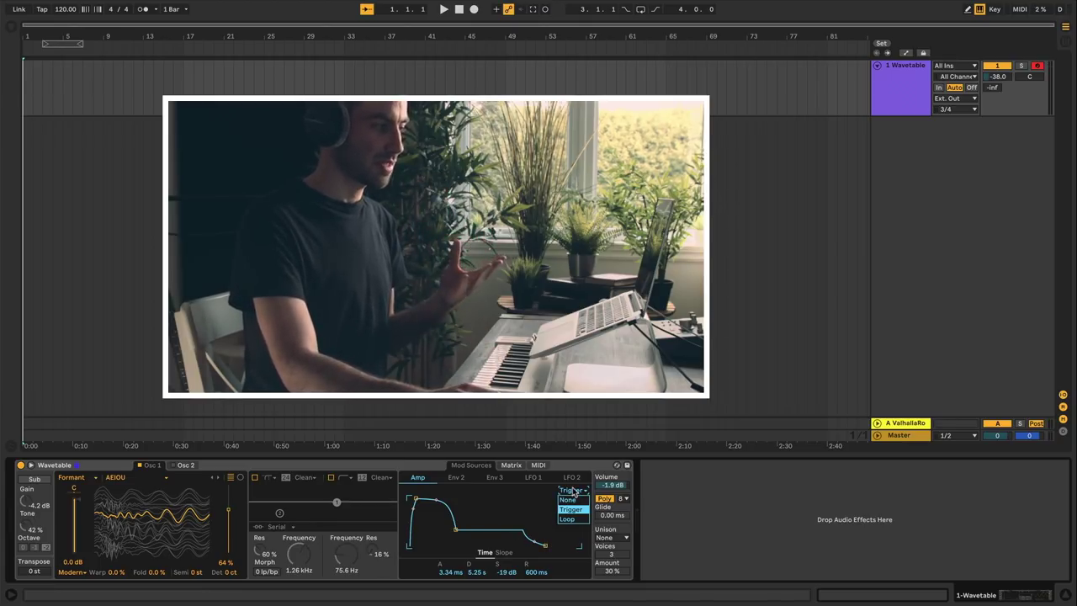
pyautogui.click(568, 518)
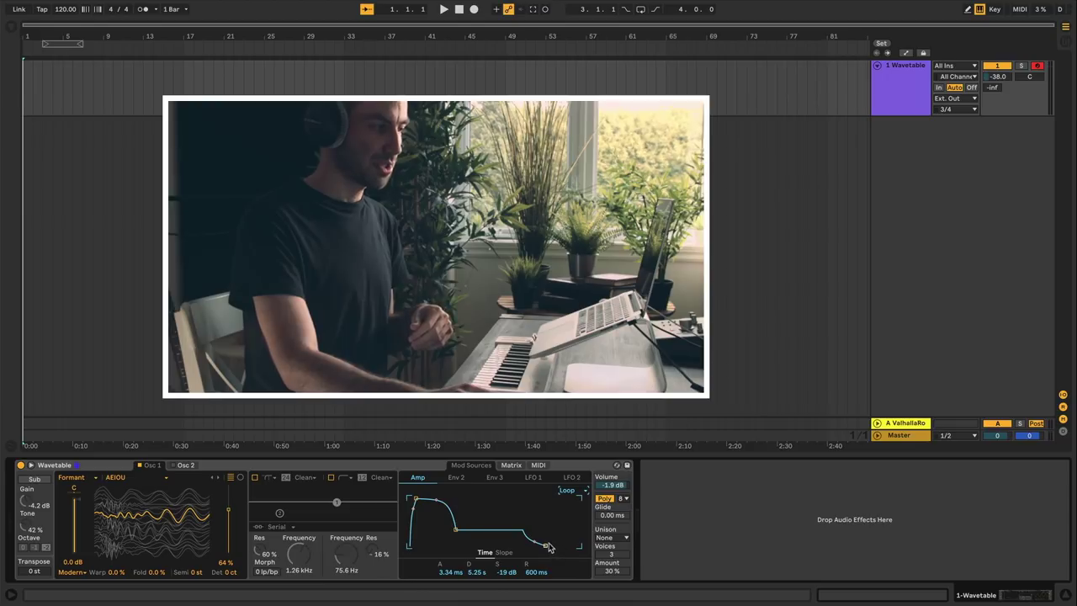
# - Set the Amp envelope's release to 1.50 ms, its decay to 562 ms and its sustain to -20 dB
pyautogui.moveTo(542, 545); pyautogui.dragTo(523, 545)
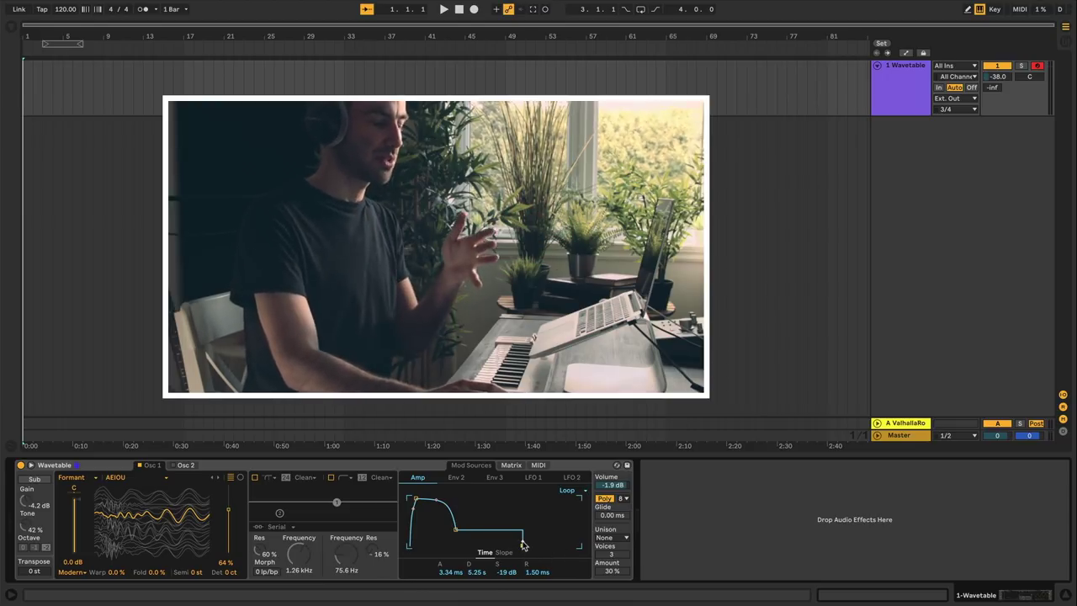
pyautogui.moveTo(457, 529)
pyautogui.mouseDown()
pyautogui.moveTo(427, 533)
pyautogui.moveTo(438, 528)
pyautogui.mouseUp()
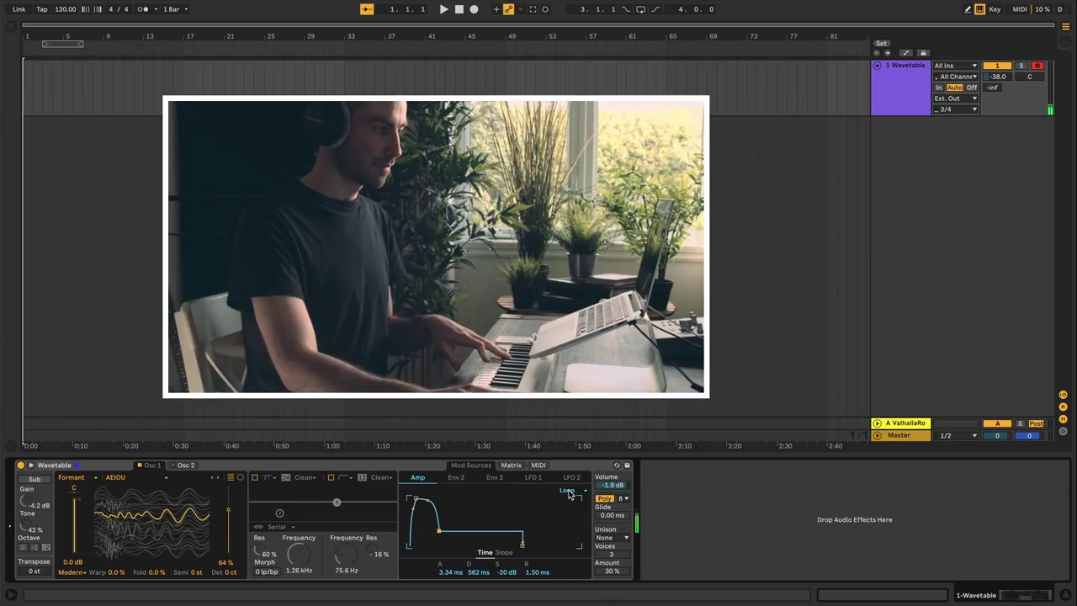
# - Lengthen the attack of Env 2, and set the Amp envelope's attack to 2.84 s
pyautogui.click(494, 478)
pyautogui.click(455, 478)
pyautogui.click(494, 478)
pyautogui.click(456, 478)
pyautogui.moveTo(415, 502); pyautogui.dragTo(437, 500)
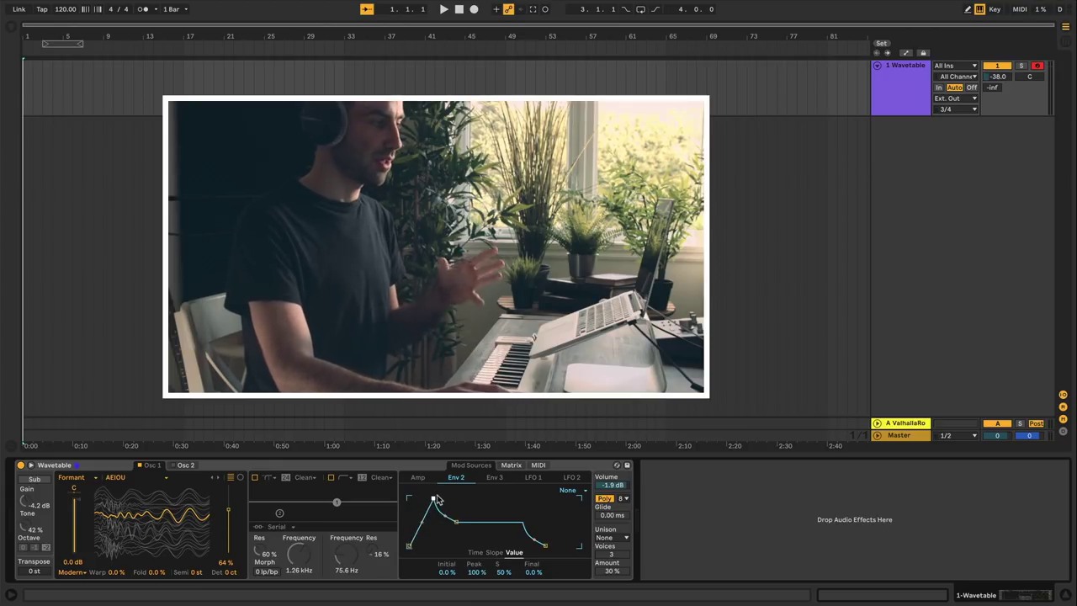
pyautogui.click(419, 479)
pyautogui.moveTo(415, 500); pyautogui.dragTo(444, 500)
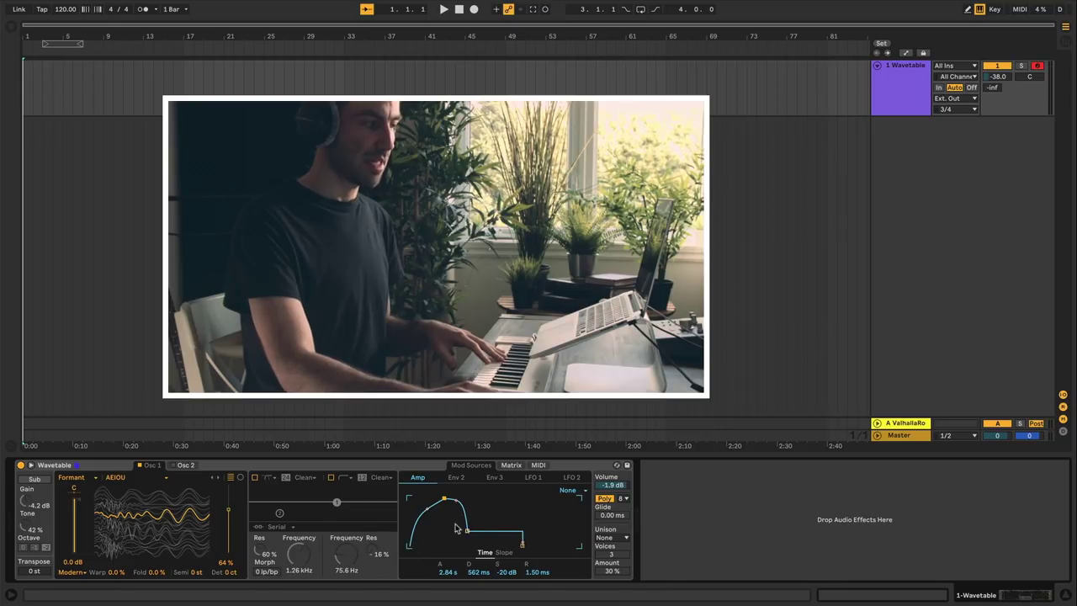
# - Shape Env 2 in the Value view with a 49% initial, 99% peak, 22% sustain and 65% final level
pyautogui.click(455, 478)
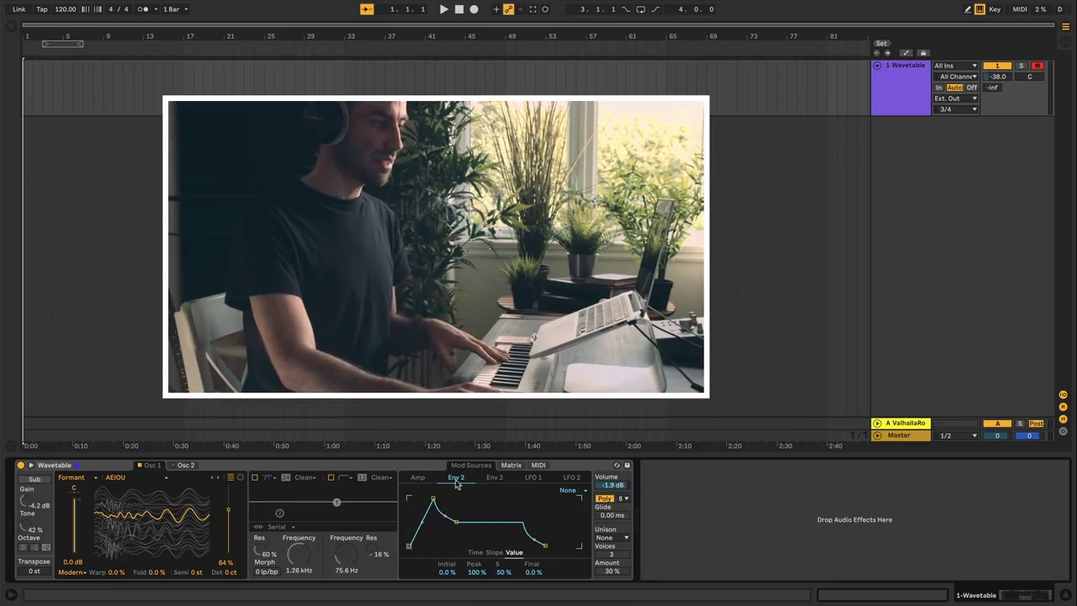
pyautogui.moveTo(434, 503); pyautogui.dragTo(444, 508)
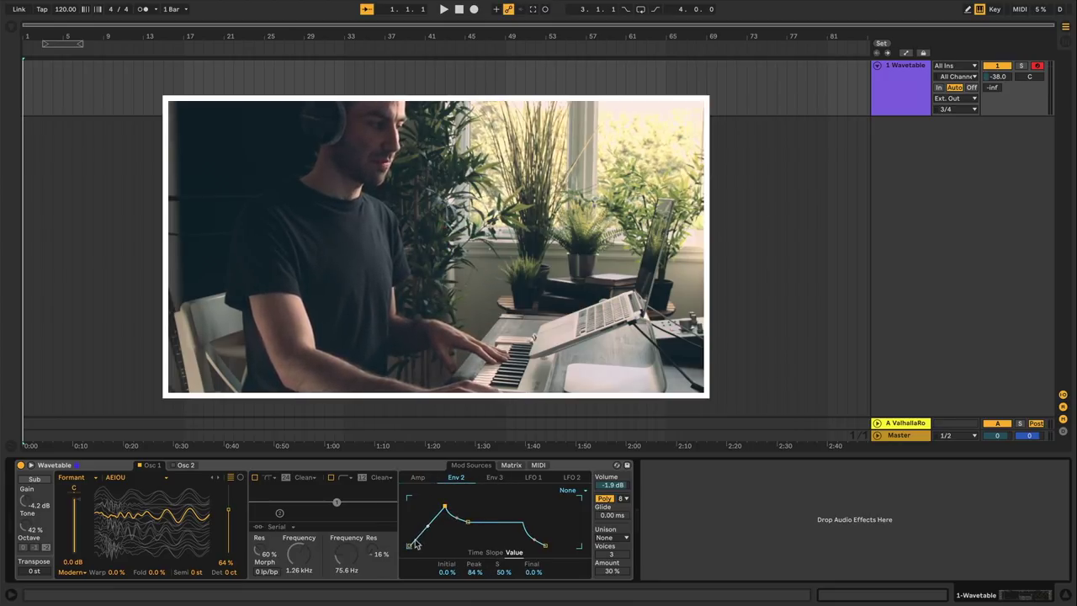
pyautogui.moveTo(409, 545); pyautogui.dragTo(410, 522)
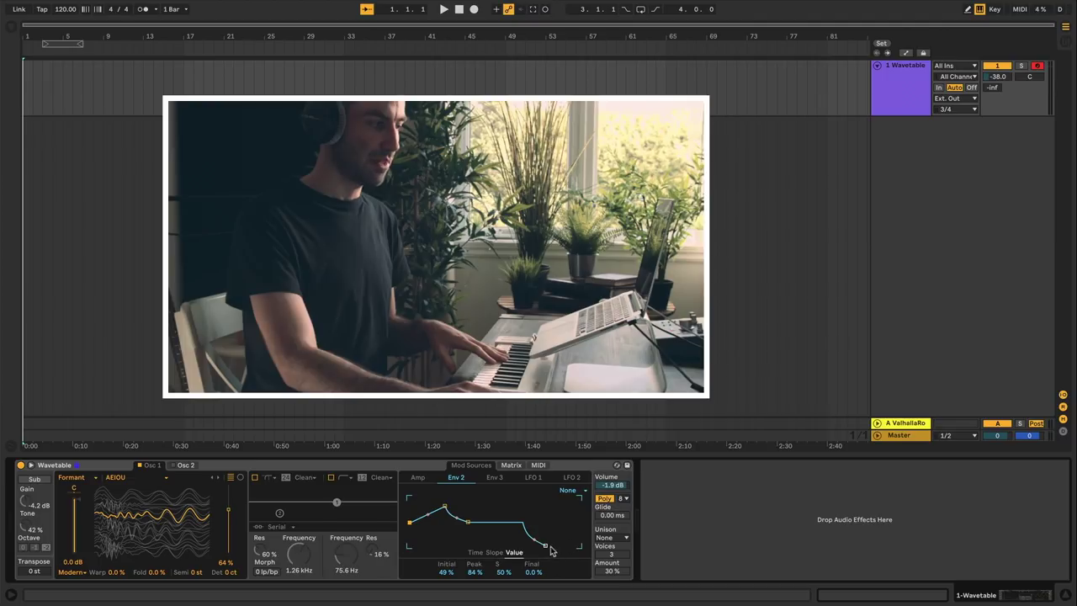
pyautogui.moveTo(463, 519)
pyautogui.mouseDown()
pyautogui.moveTo(444, 499)
pyautogui.moveTo(457, 510)
pyautogui.mouseUp()
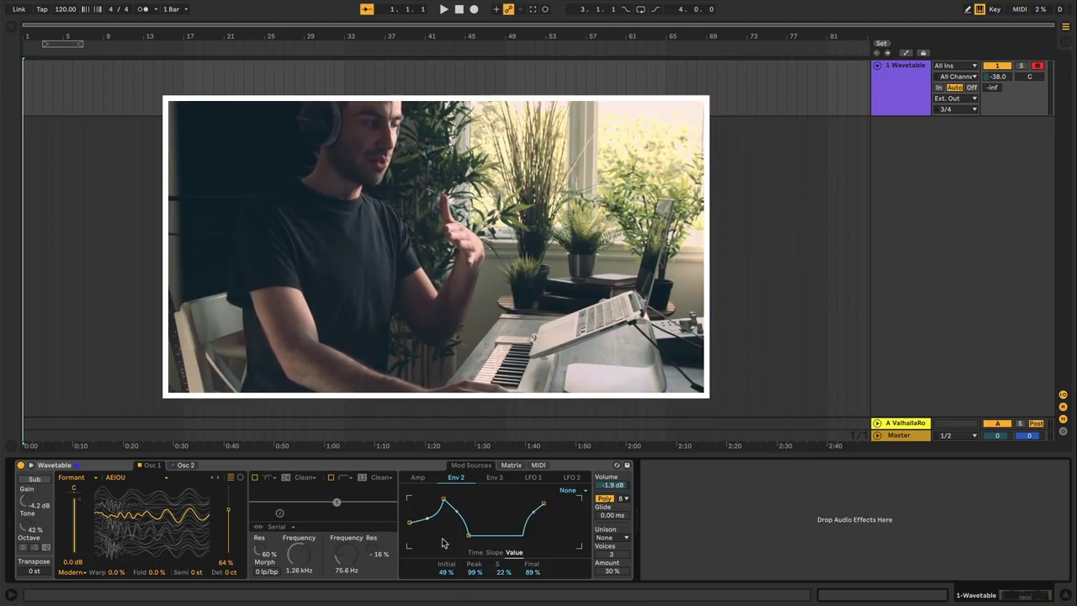
pyautogui.moveTo(543, 503); pyautogui.dragTo(543, 516)
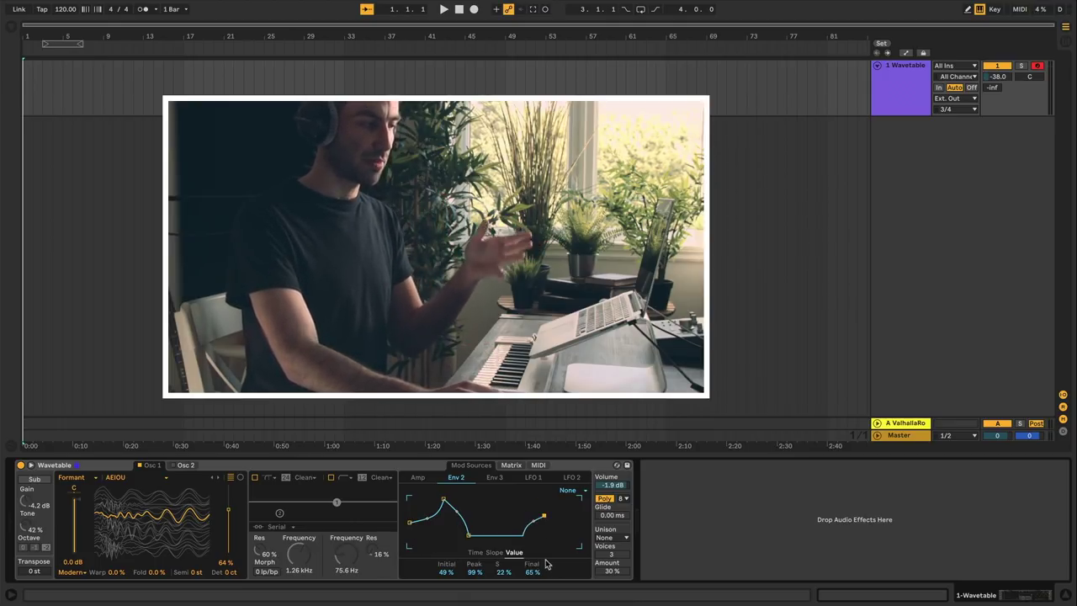
# - Try the triangle, saw, square and random waveforms on LFO 1 and return it to sine
pyautogui.click(494, 478)
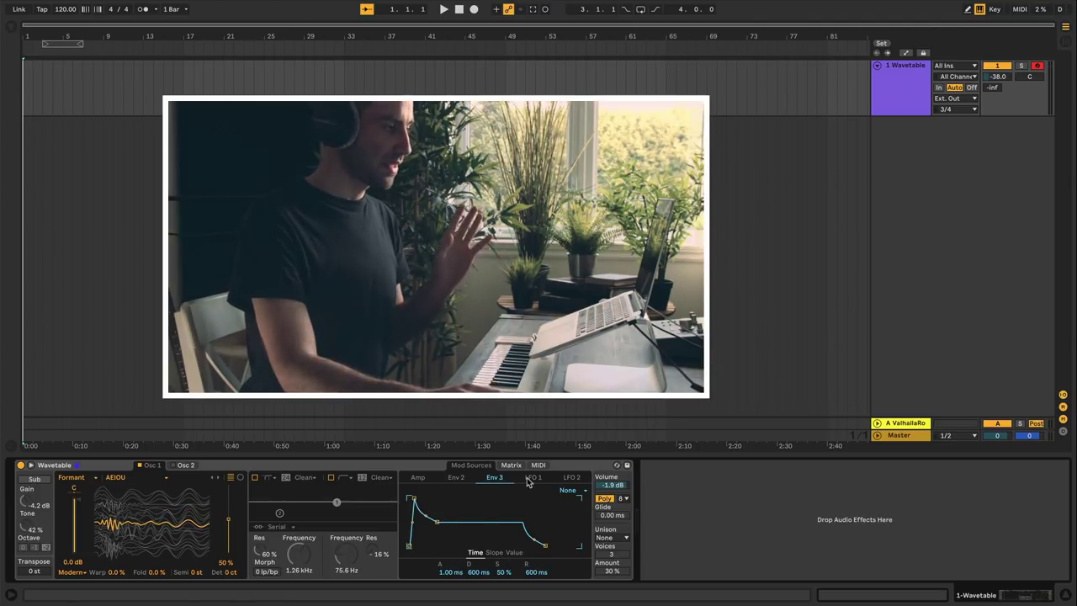
pyautogui.click(530, 478)
pyautogui.click(461, 555)
pyautogui.click(461, 554)
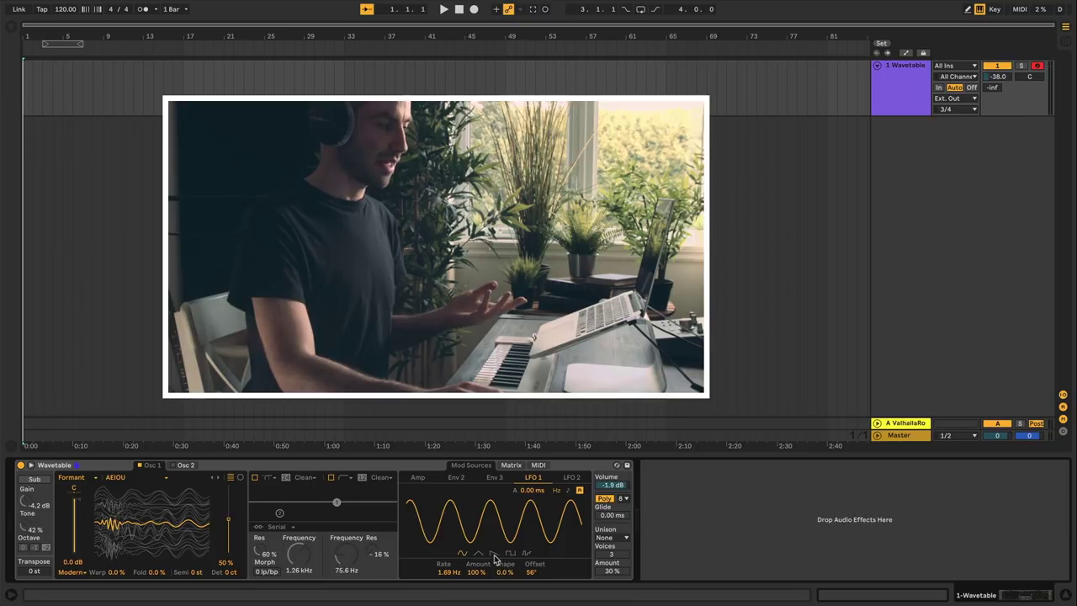
pyautogui.click(478, 554)
pyautogui.click(494, 554)
pyautogui.click(510, 554)
pyautogui.click(525, 555)
pyautogui.click(510, 554)
pyautogui.click(494, 554)
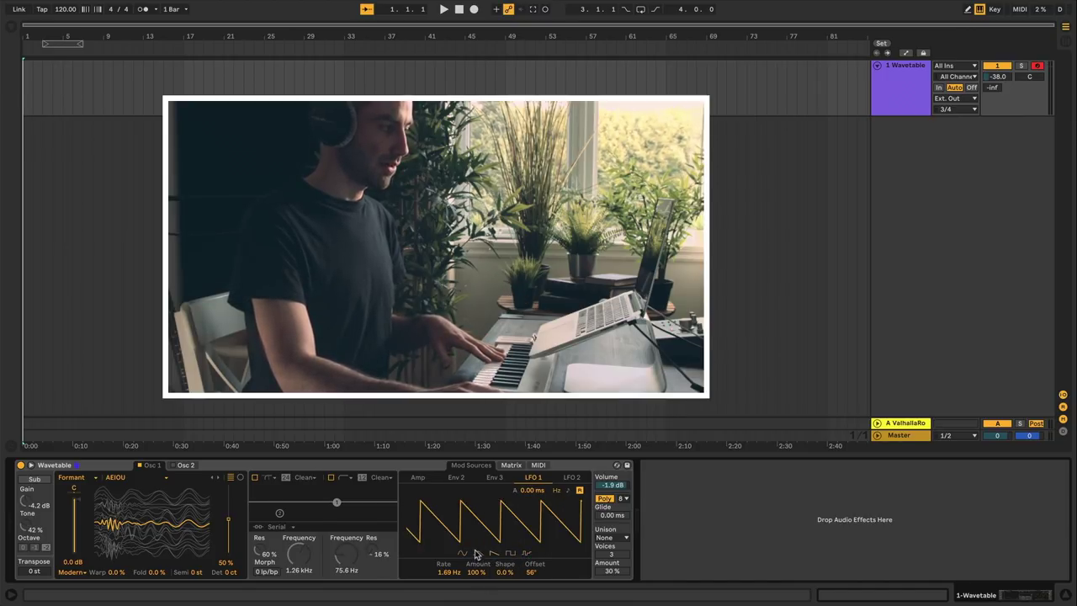
pyautogui.click(461, 554)
# - Raise LFO 1's rate to 21.14 Hz and switch it to a tempo-synced rate of 1/32
pyautogui.moveTo(446, 572); pyautogui.dragTo(447, 545)
pyautogui.moveTo(510, 521); pyautogui.dragTo(518, 536)
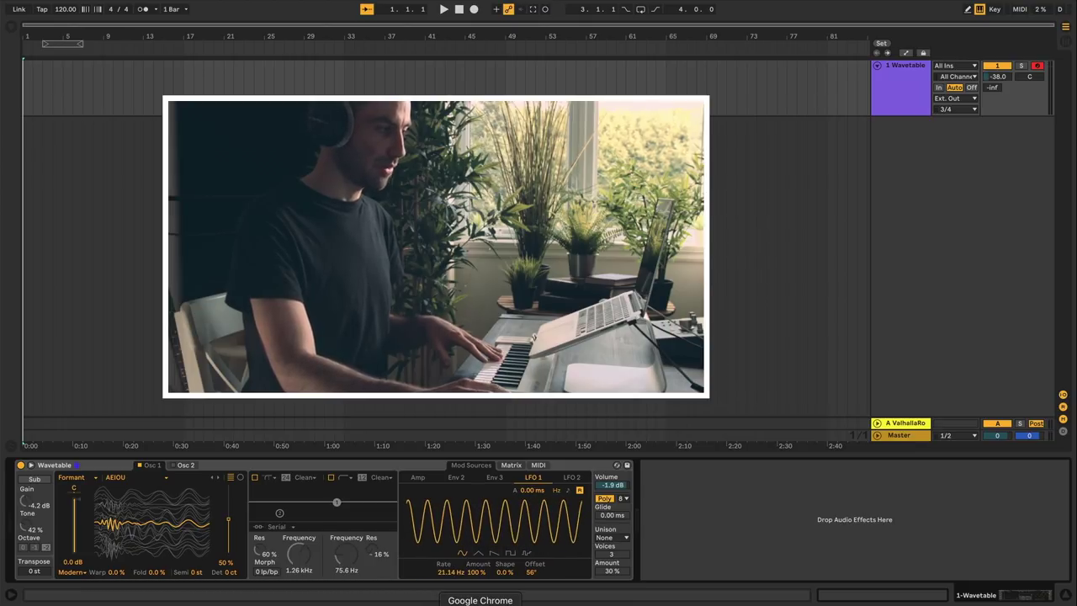
pyautogui.click(569, 491)
pyautogui.moveTo(447, 573); pyautogui.dragTo(444, 567)
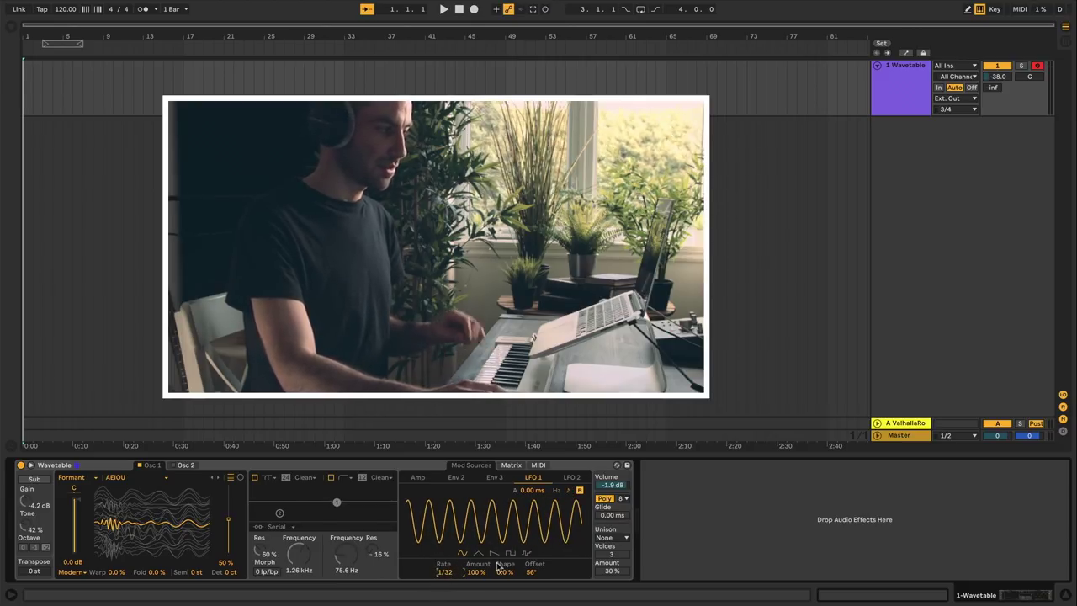
# - Set LFO 1's amount to 99% and its offset to 0°, and try a 786 ms attack before resetting it to 0
pyautogui.moveTo(469, 572); pyautogui.dragTo(530, 585)
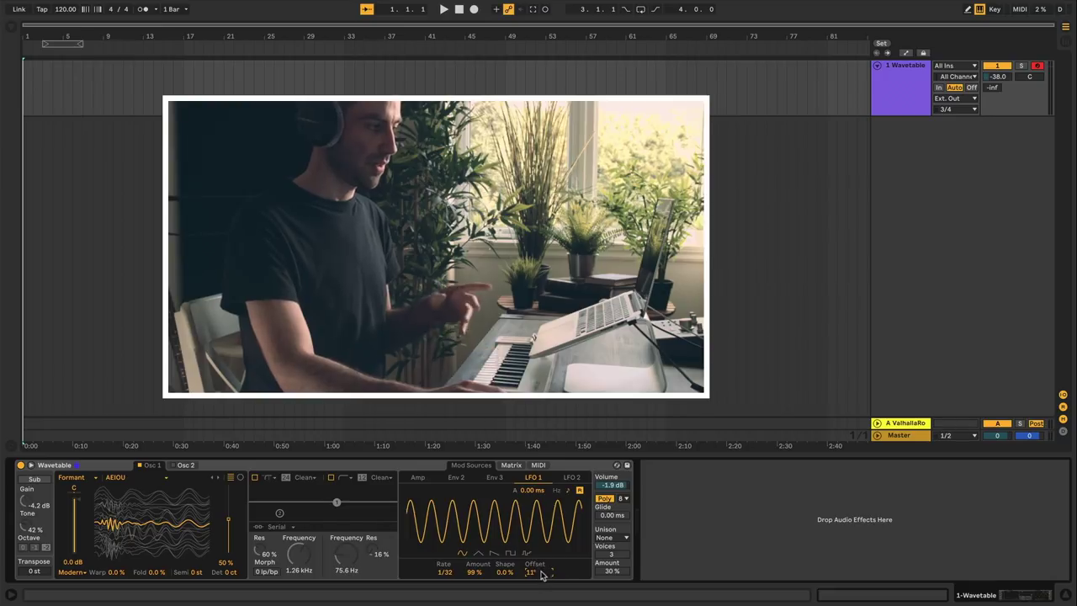
pyautogui.press('Delete')
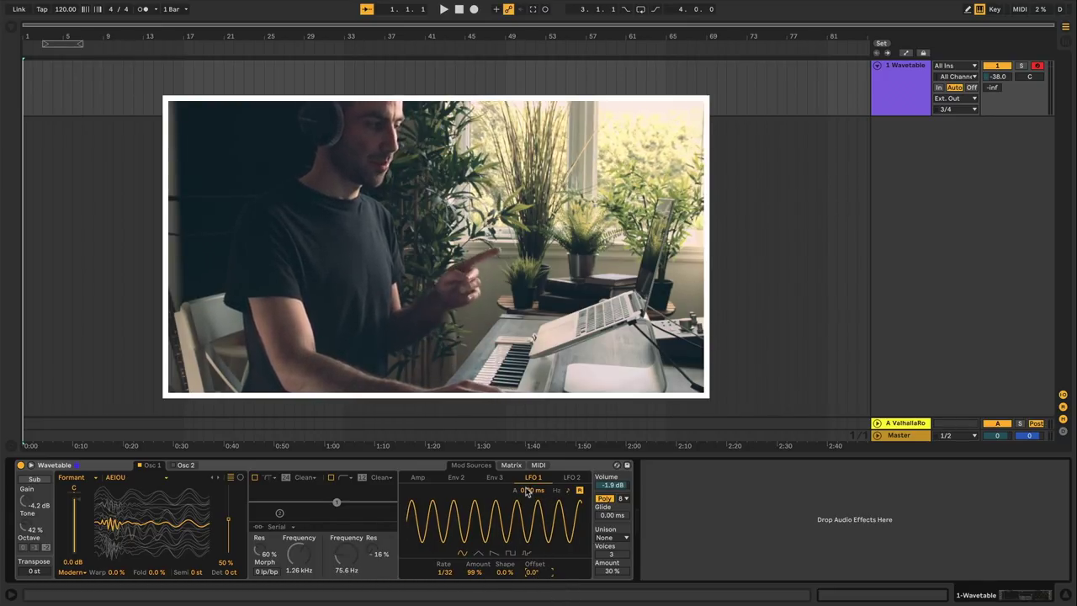
pyautogui.moveTo(531, 490); pyautogui.dragTo(530, 451)
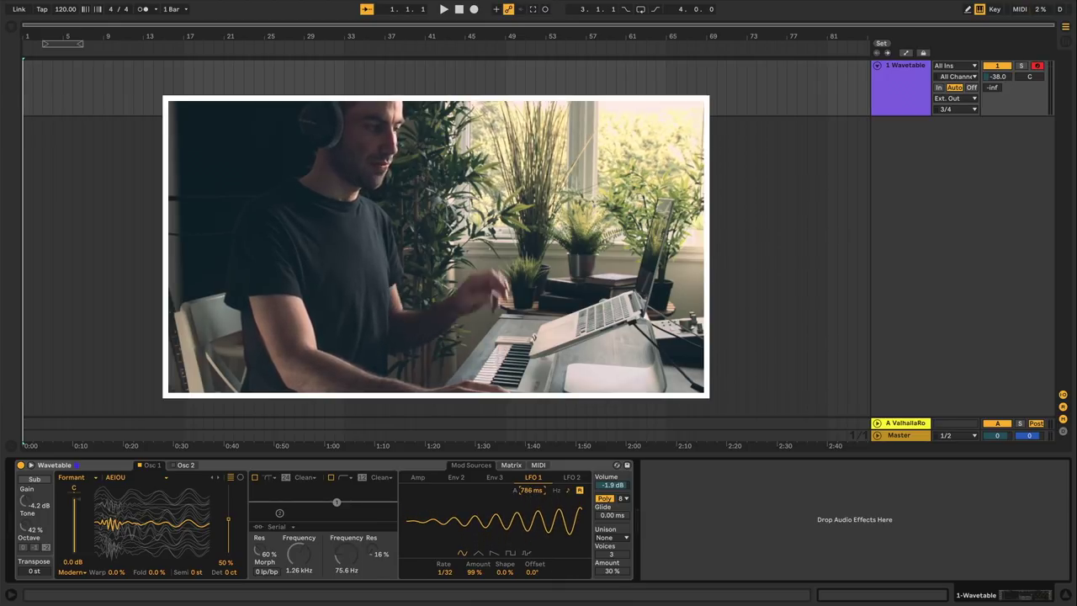
pyautogui.press('Delete')
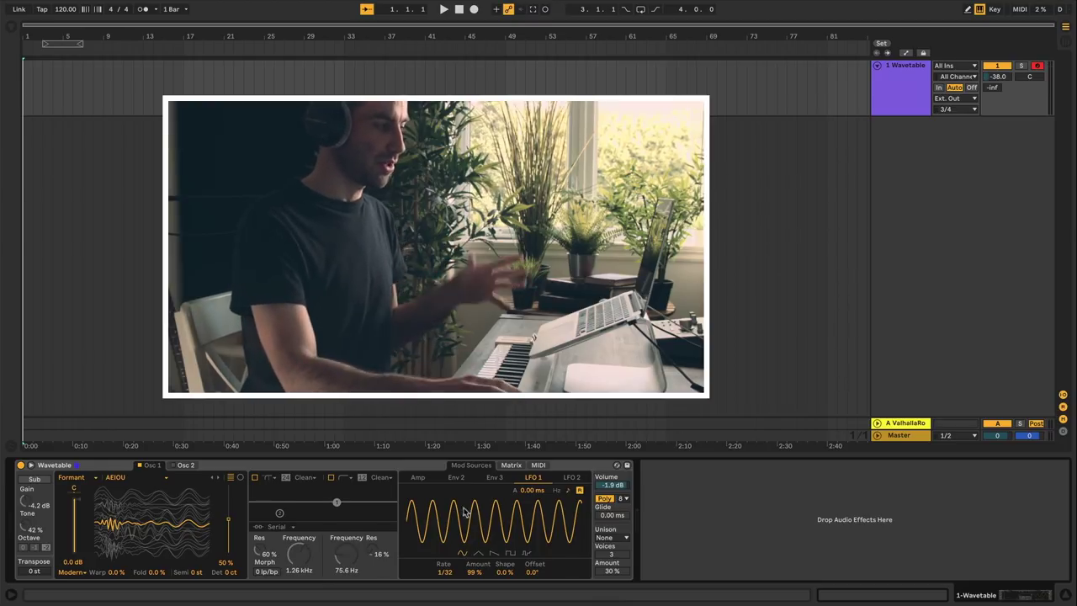
# - Compare the modulation matrix's source columns with the Env 2 and LFO 1 source views, ending in the matrix
pyautogui.click(510, 465)
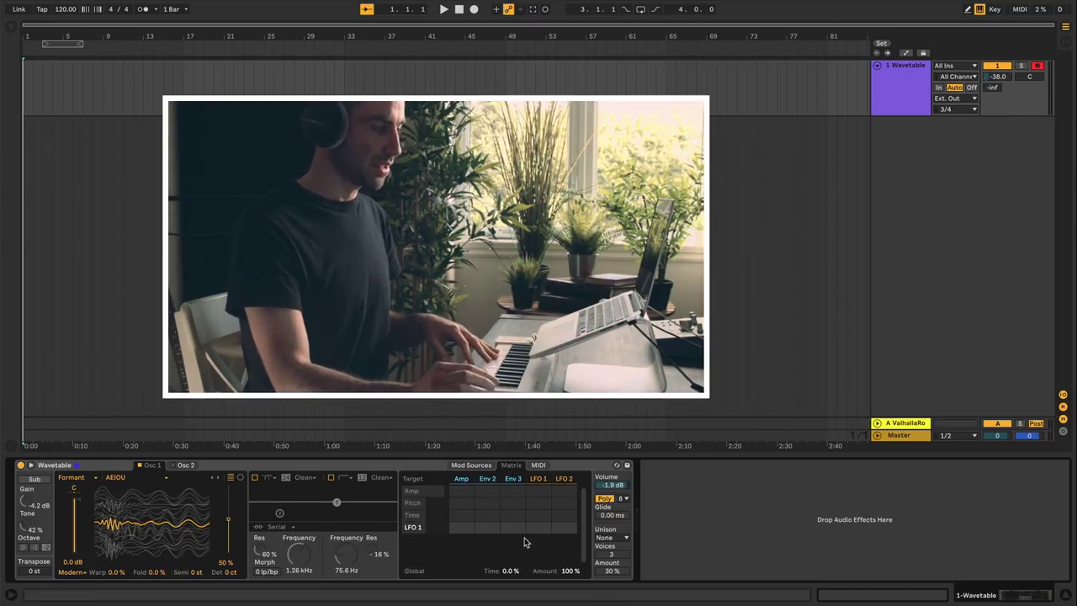
pyautogui.click(565, 502)
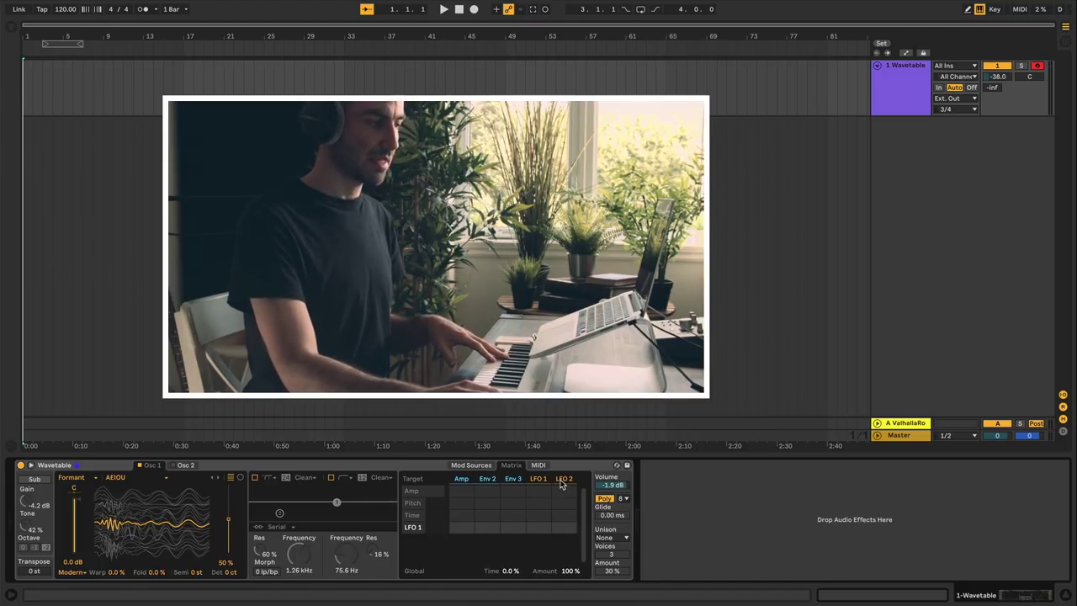
pyautogui.click(479, 468)
pyautogui.click(458, 477)
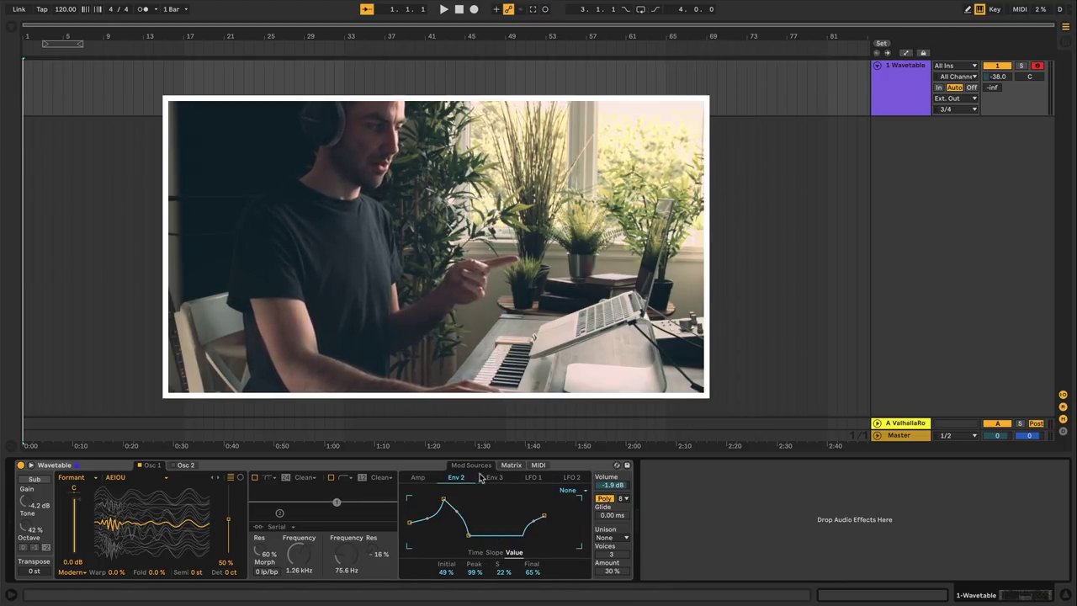
pyautogui.click(532, 477)
pyautogui.click(510, 464)
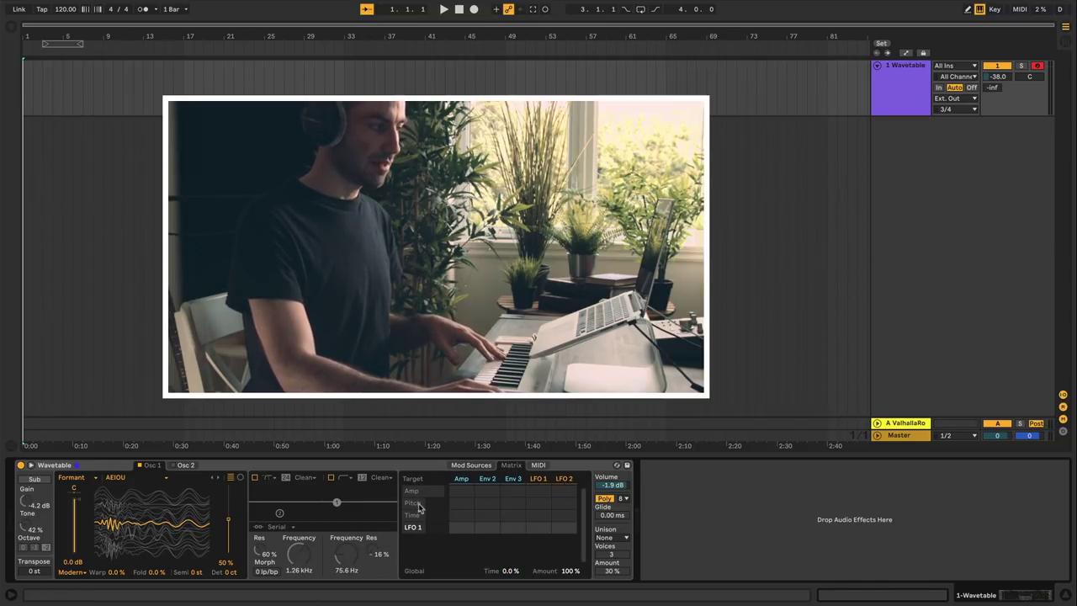
# - Turn on Filter 1 and set its cutoff frequency to 994 Hz
pyautogui.click(256, 478)
pyautogui.moveTo(306, 550); pyautogui.dragTo(306, 569)
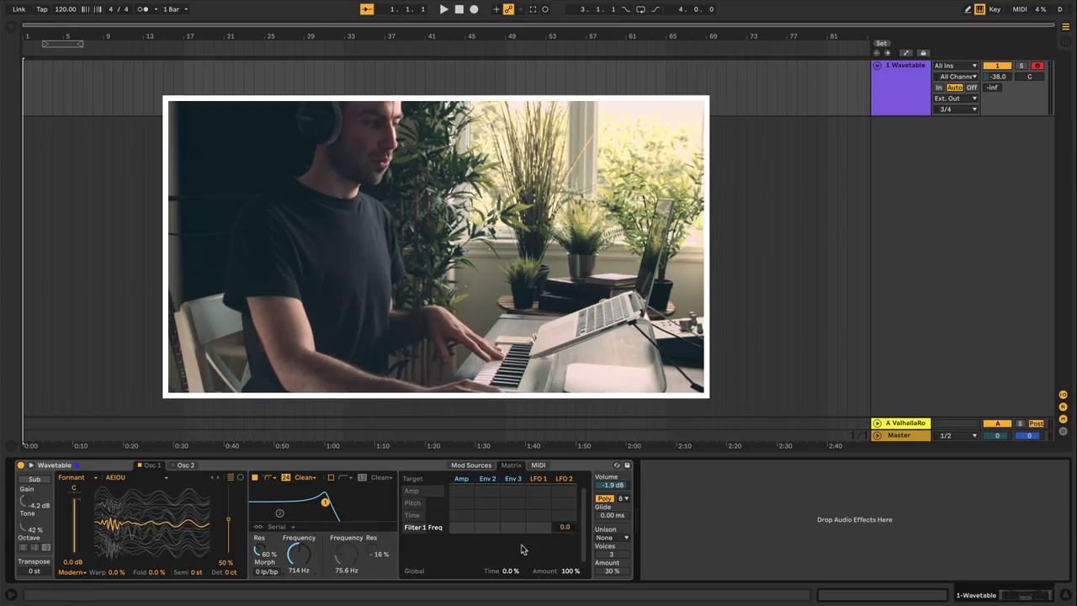
pyautogui.moveTo(303, 561); pyautogui.dragTo(303, 548)
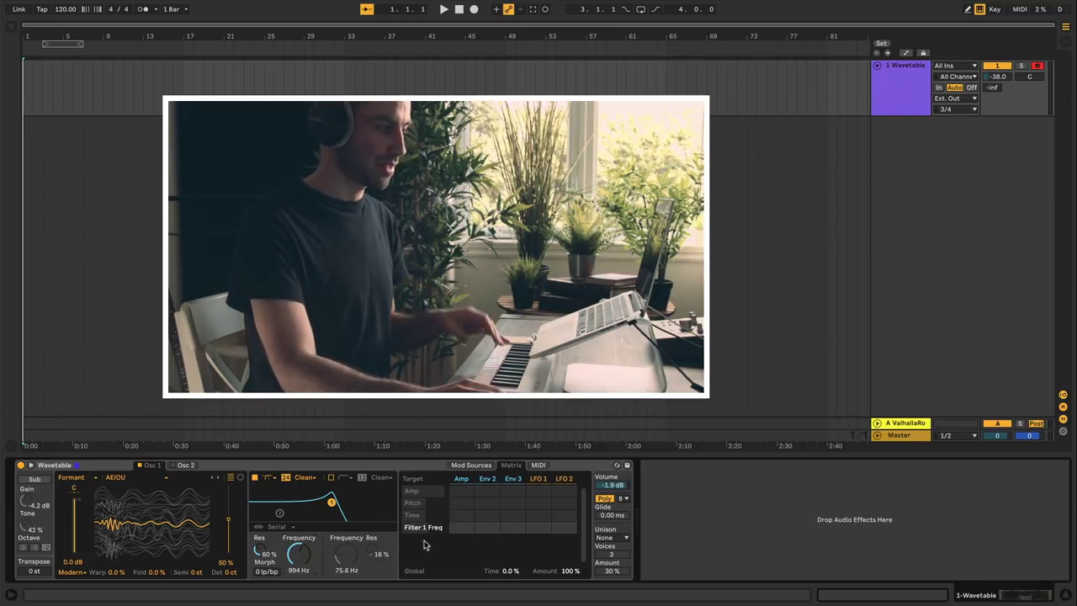
# - Bring Filter 1's frequency up as a matrix target and modulate it from LFO 1 by 61
pyautogui.click(349, 551)
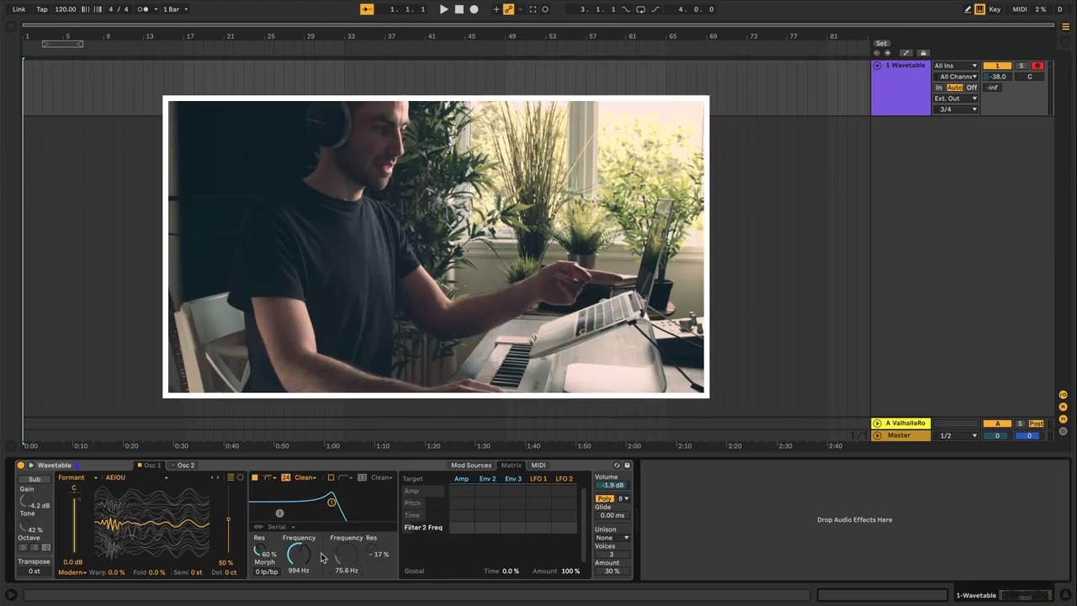
pyautogui.click(291, 551)
pyautogui.click(294, 553)
pyautogui.click(531, 531)
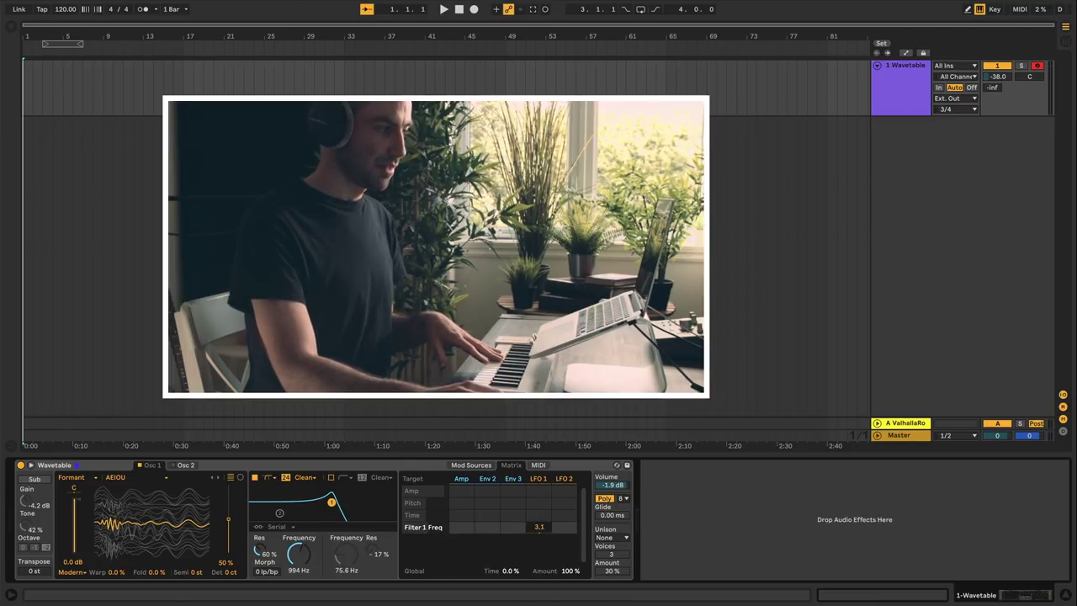
pyautogui.moveTo(538, 527); pyautogui.dragTo(538, 515)
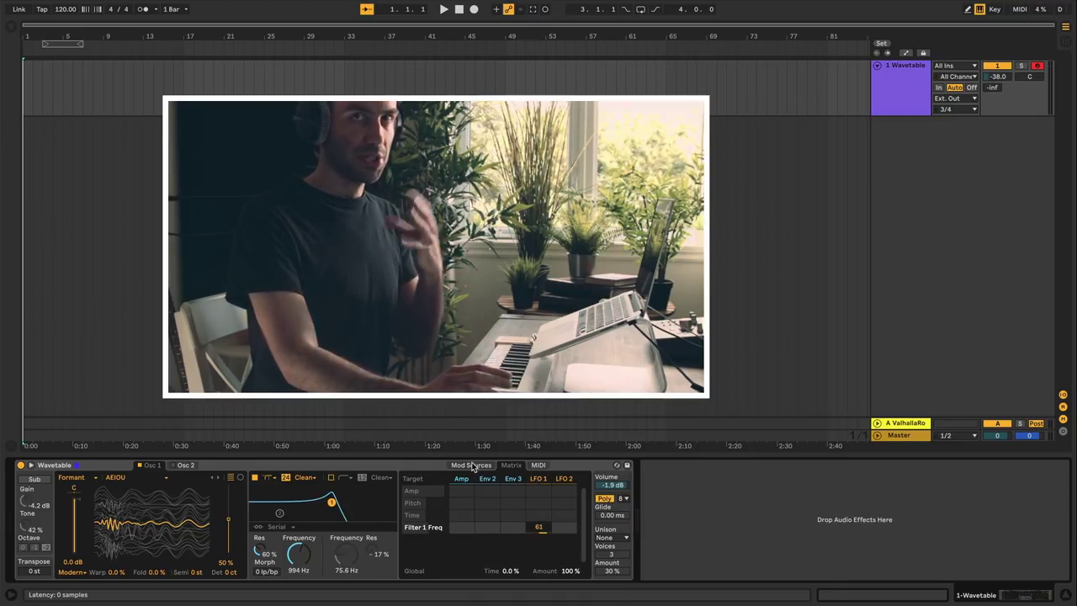
# - Look at the modulation sources and the matrix again, and open LFO 1's settings from its matrix column
pyautogui.click(472, 465)
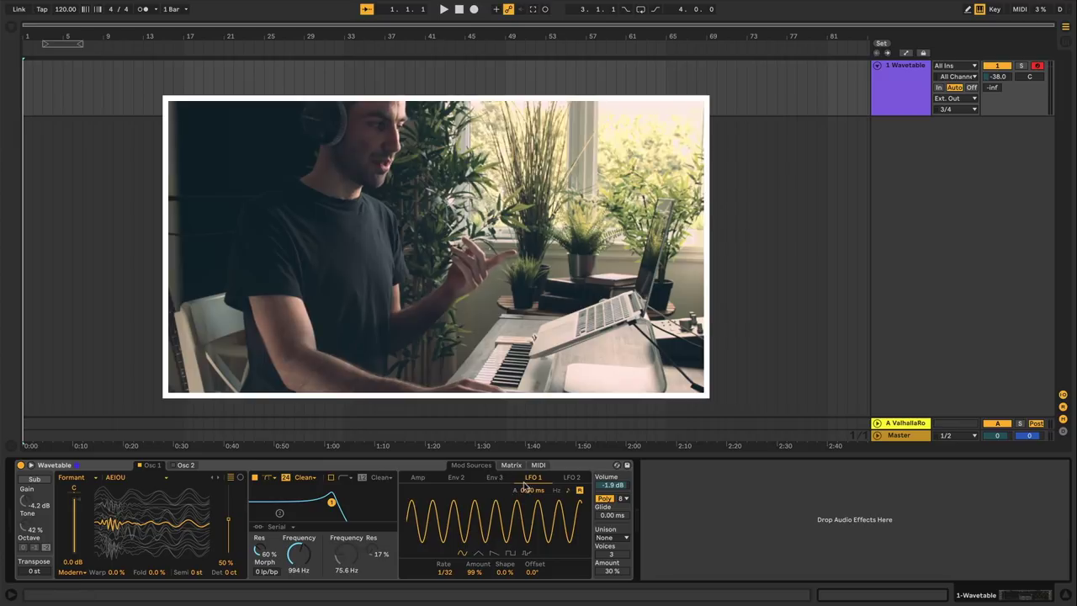
pyautogui.click(495, 478)
pyautogui.click(511, 464)
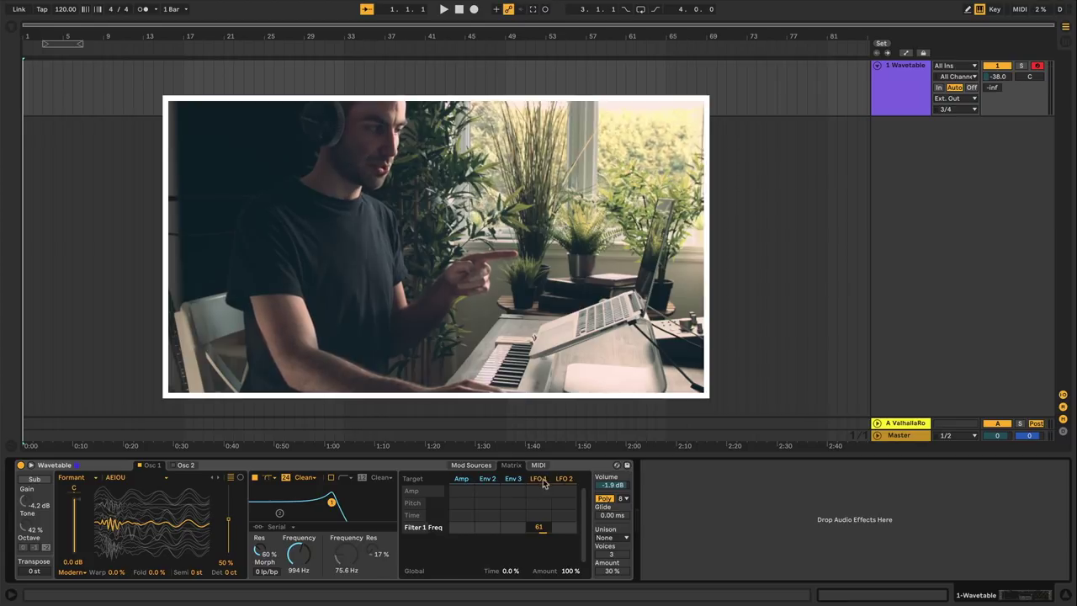
pyautogui.click(538, 479)
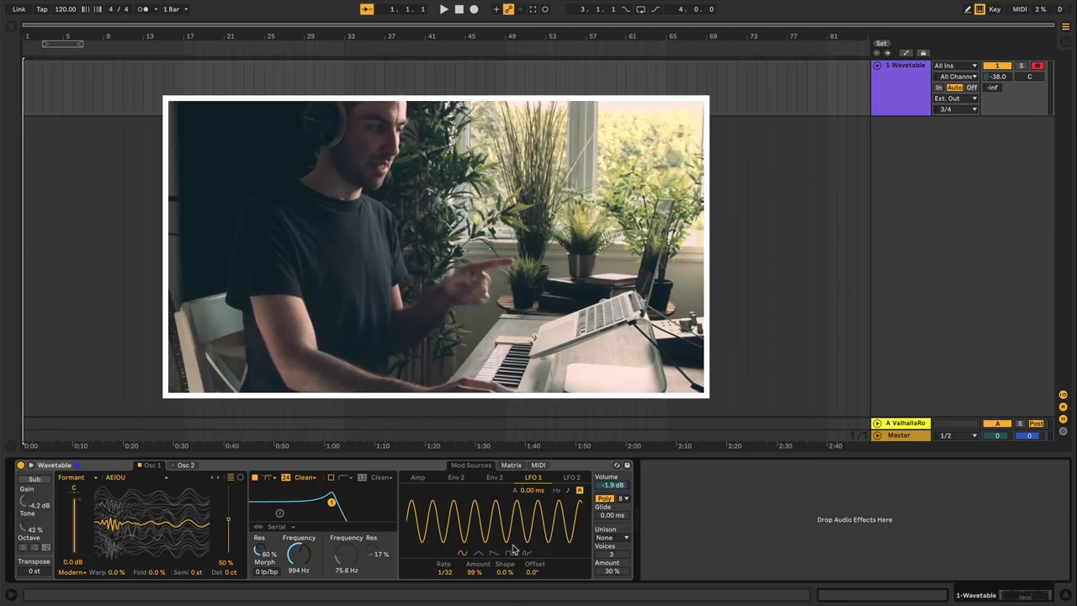
# - Set LFO 1's synced rate to 1/8 and its amount to 100%, and try a longer attack time
pyautogui.moveTo(442, 573); pyautogui.dragTo(442, 559)
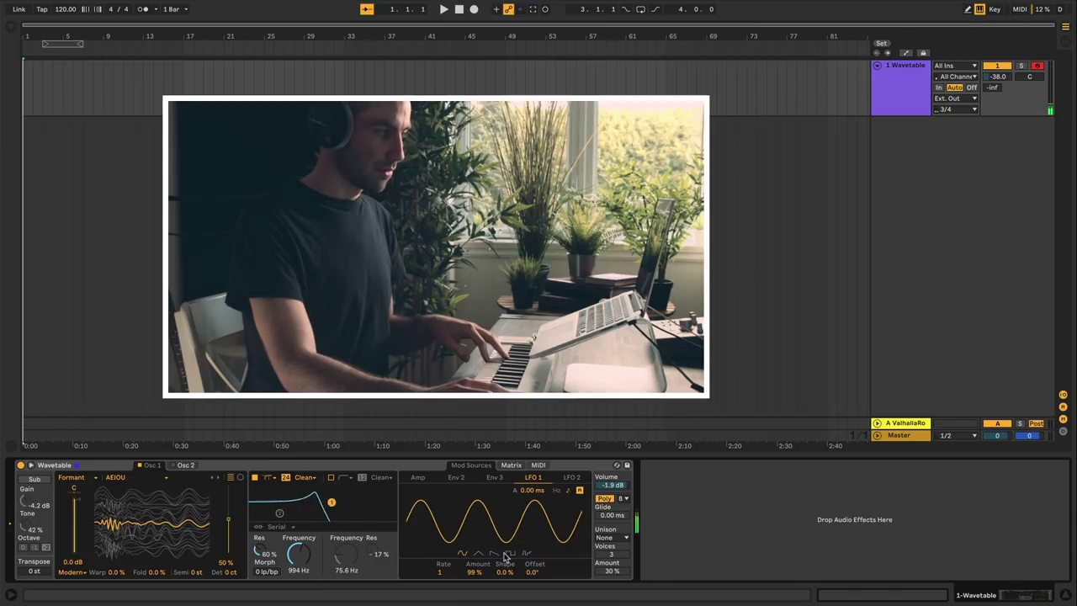
pyautogui.moveTo(518, 509); pyautogui.dragTo(522, 526)
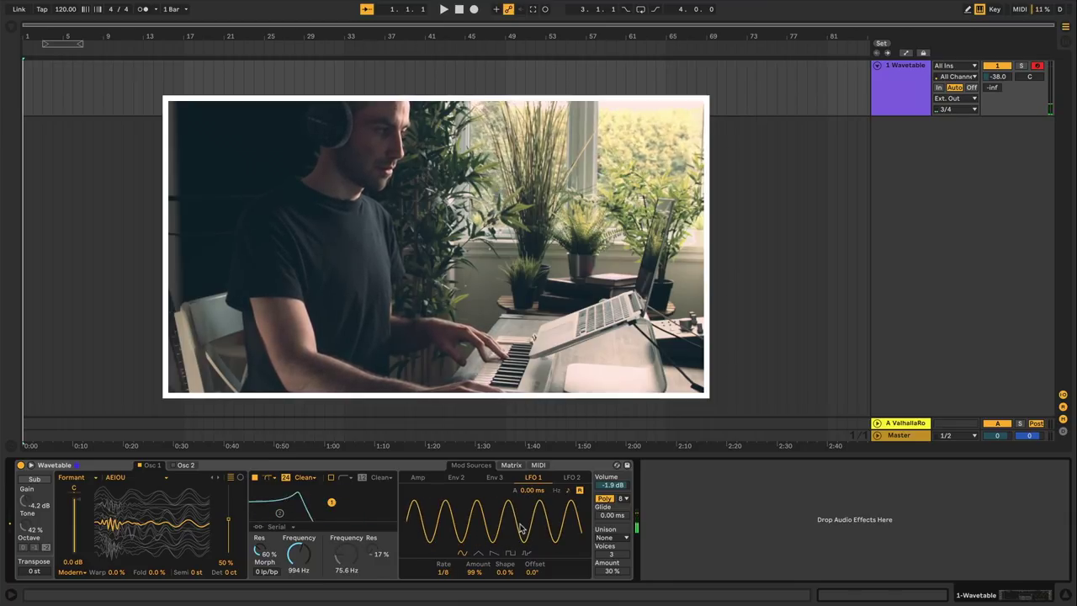
pyautogui.moveTo(474, 575); pyautogui.dragTo(475, 556)
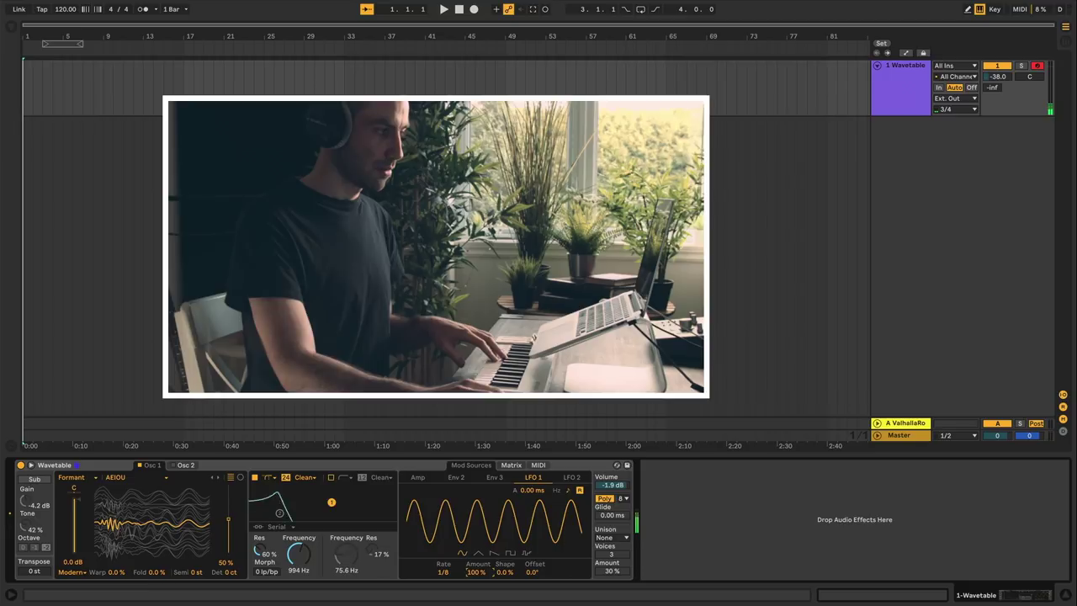
pyautogui.moveTo(533, 489); pyautogui.dragTo(533, 451)
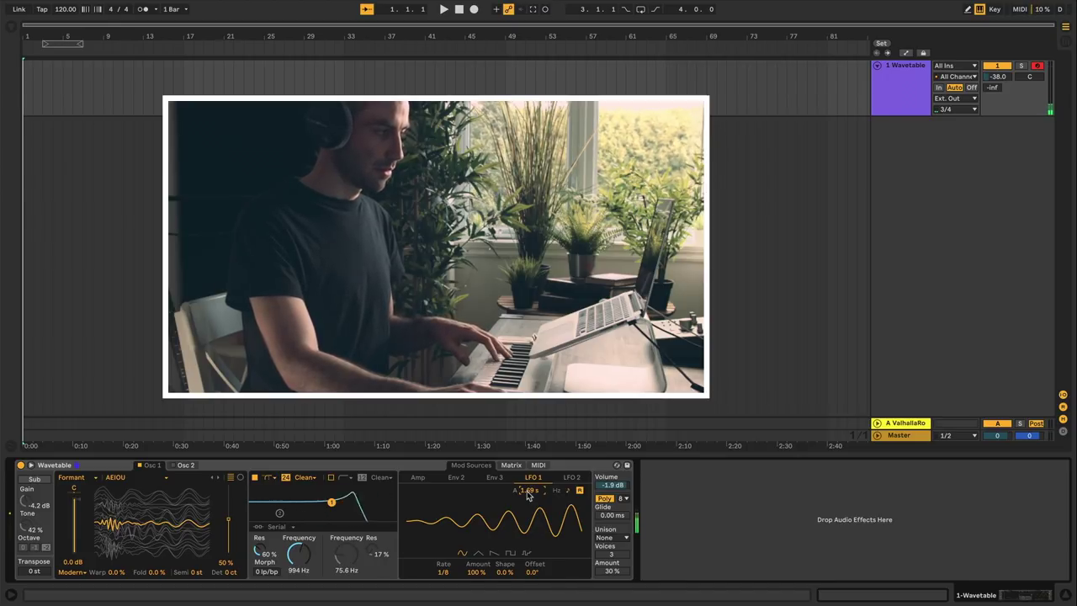
pyautogui.moveTo(528, 497); pyautogui.dragTo(529, 485)
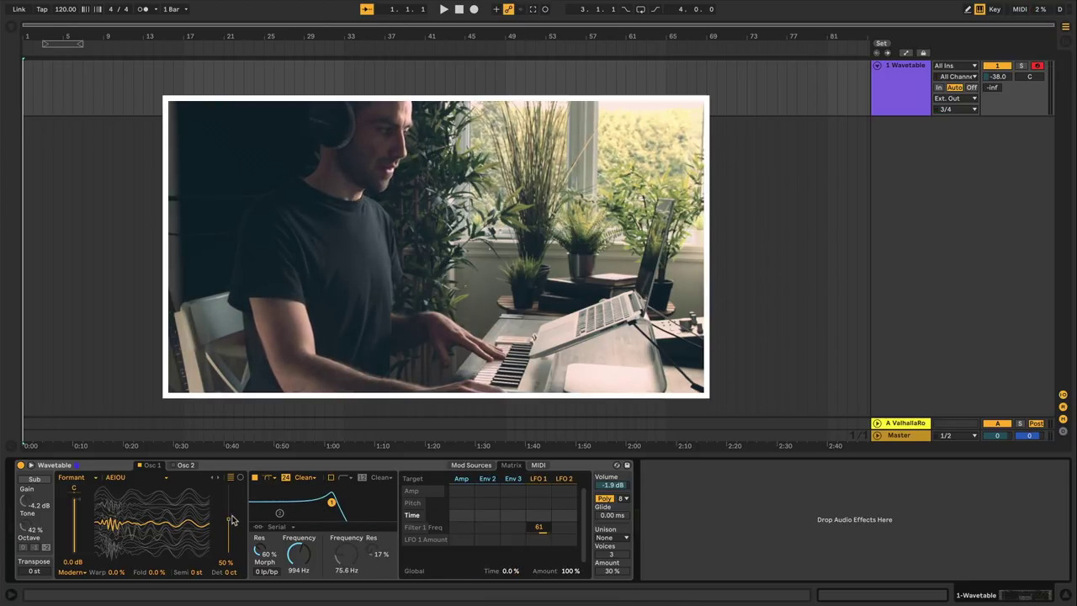
# - Modulate Oscillator 1's wavetable position from Env 3 by 83, and set Env 3's attack to 27.9 ms and sustain to 45%
pyautogui.click(229, 520)
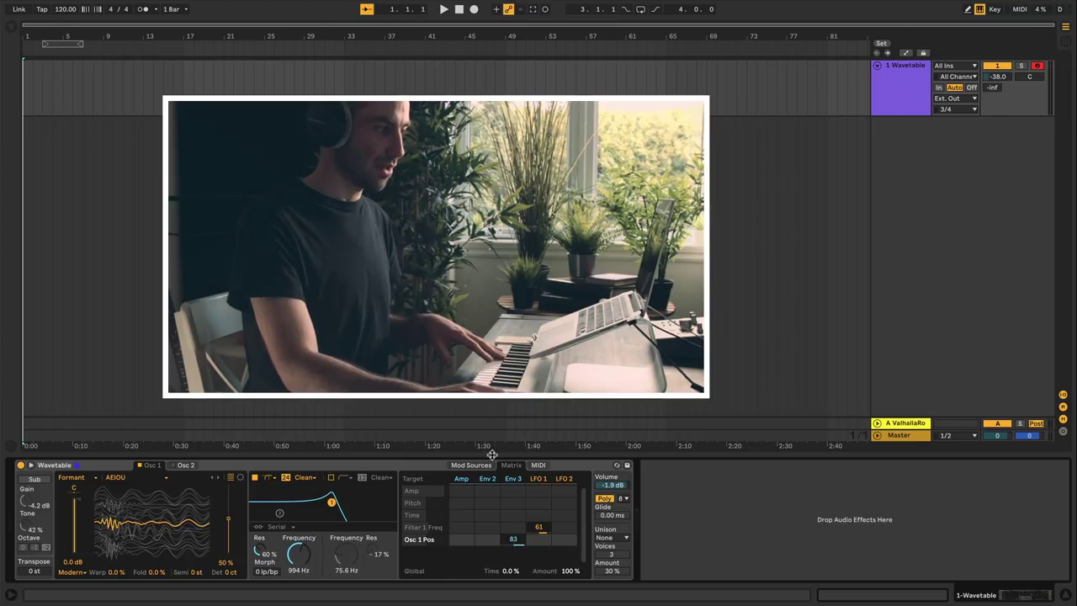
pyautogui.click(514, 478)
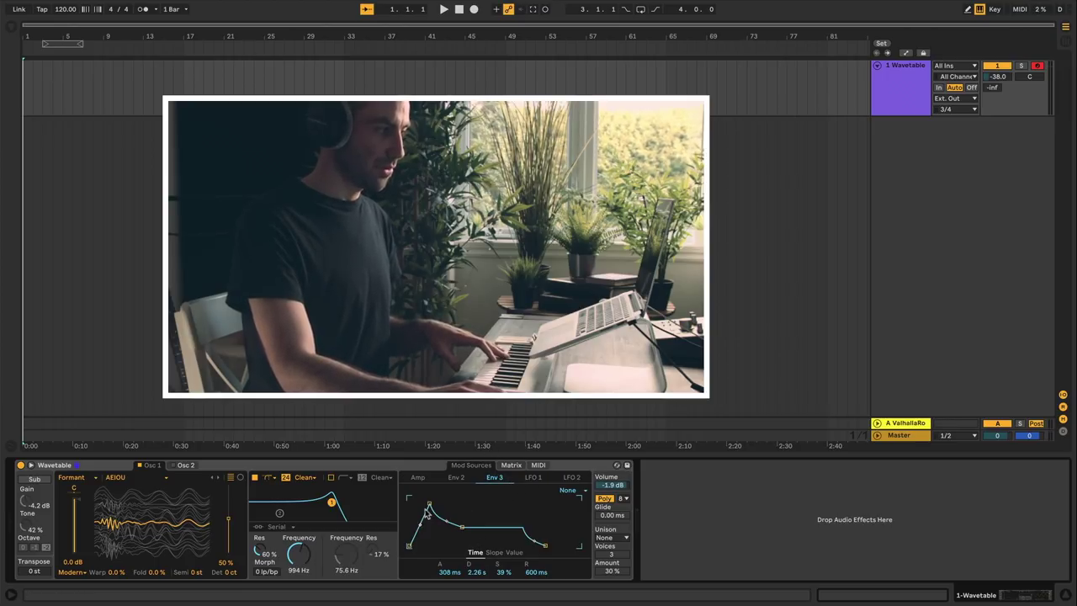
pyautogui.moveTo(430, 505); pyautogui.dragTo(453, 524)
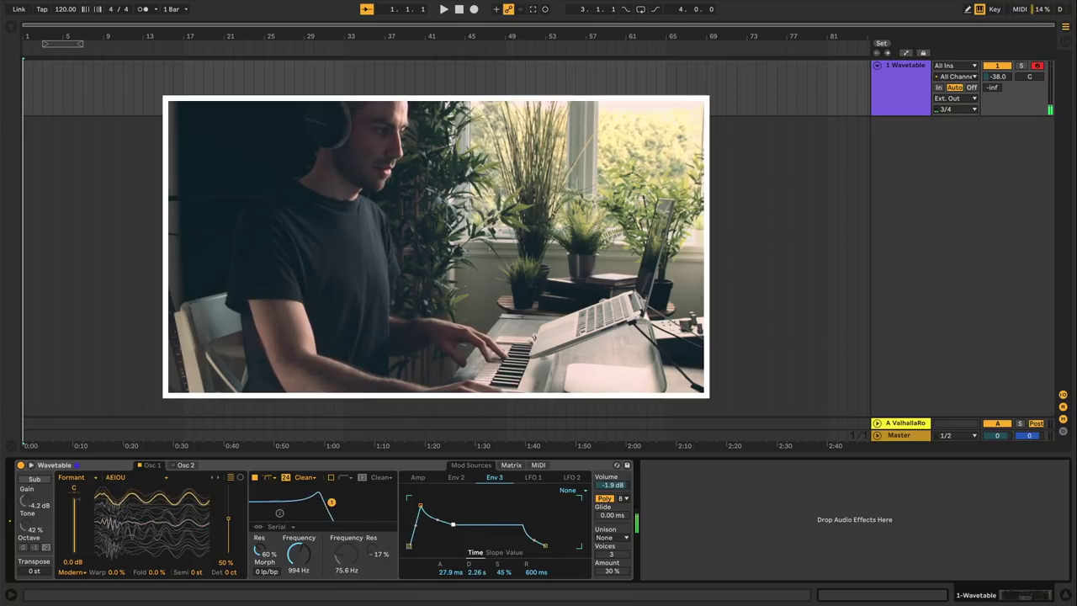
# - Set Filter 1's frequency to 3.93 kHz and reduce its LFO 1 modulation amount to 4.7
pyautogui.click(511, 465)
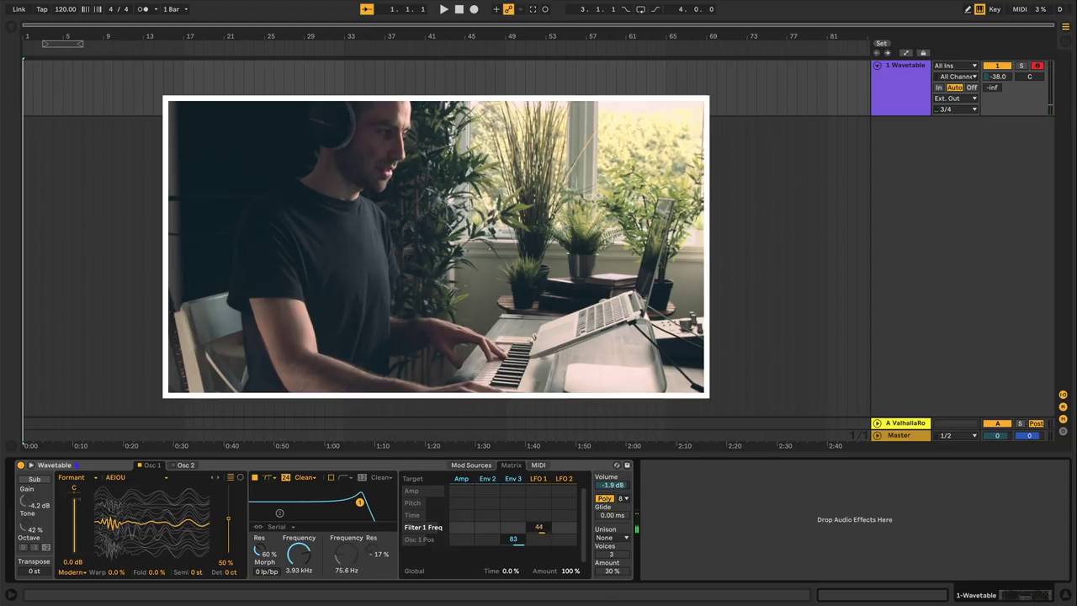
pyautogui.moveTo(540, 527); pyautogui.dragTo(539, 505)
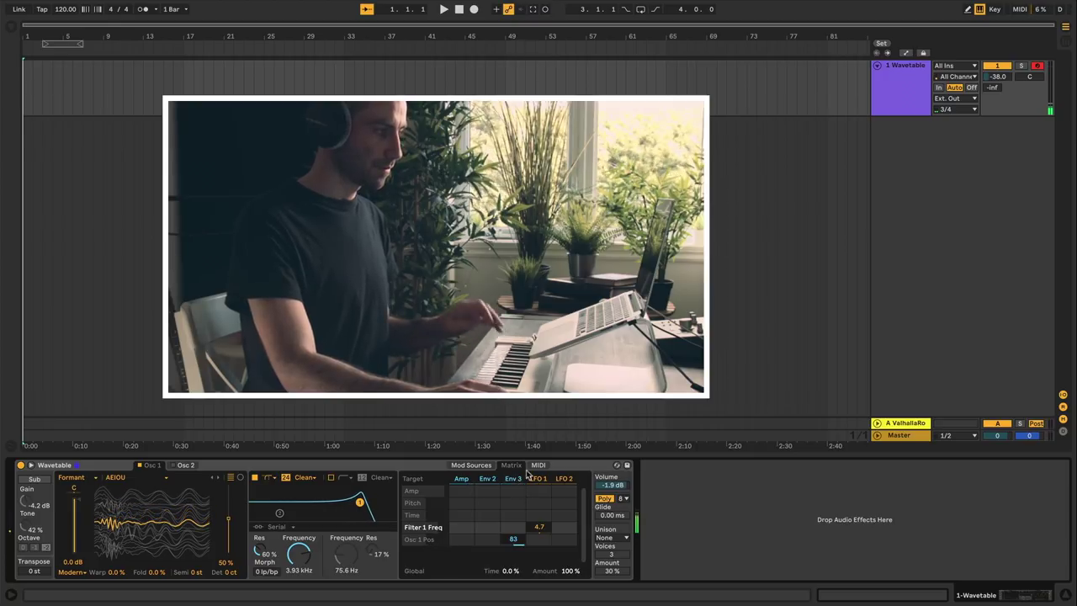
pyautogui.click(537, 465)
pyautogui.click(512, 466)
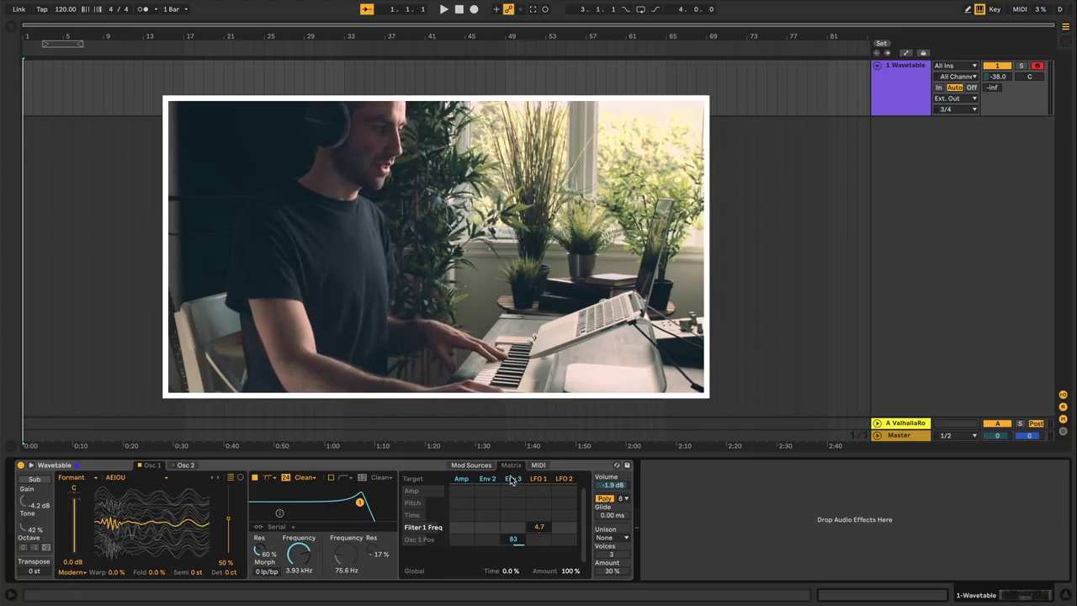
# - Reshape Env 3 to 695 ms attack, 773 ms decay and 6.8% sustain, and set Oscillator 1's wavetable position to 28%
pyautogui.click(513, 479)
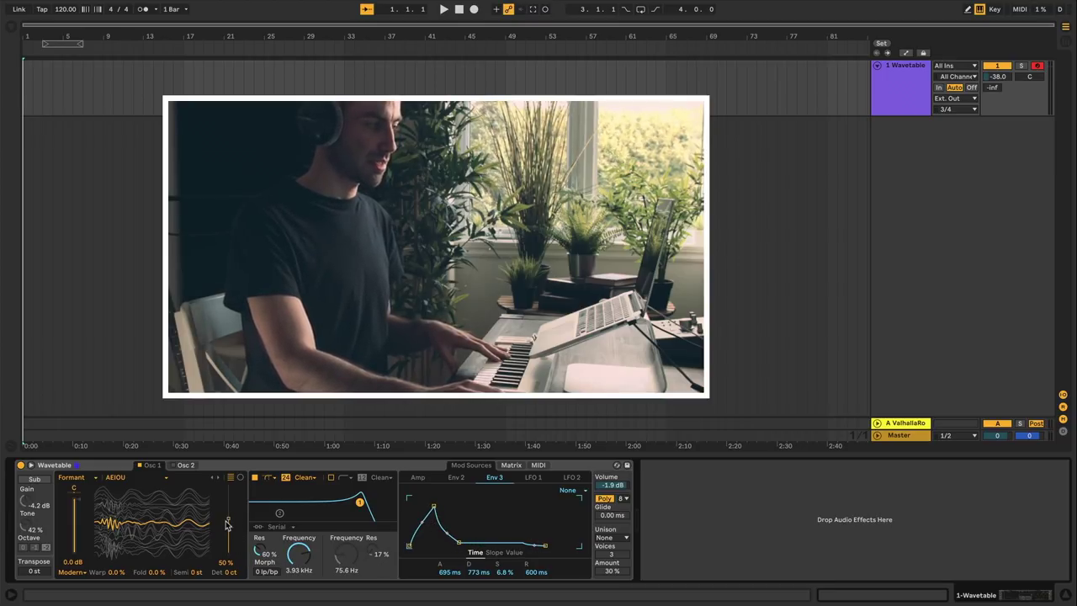
pyautogui.moveTo(227, 520)
pyautogui.mouseDown()
pyautogui.moveTo(227, 532)
pyautogui.moveTo(227, 509)
pyautogui.moveTo(227, 555)
pyautogui.moveTo(227, 520)
pyautogui.moveTo(227, 535)
pyautogui.mouseUp()
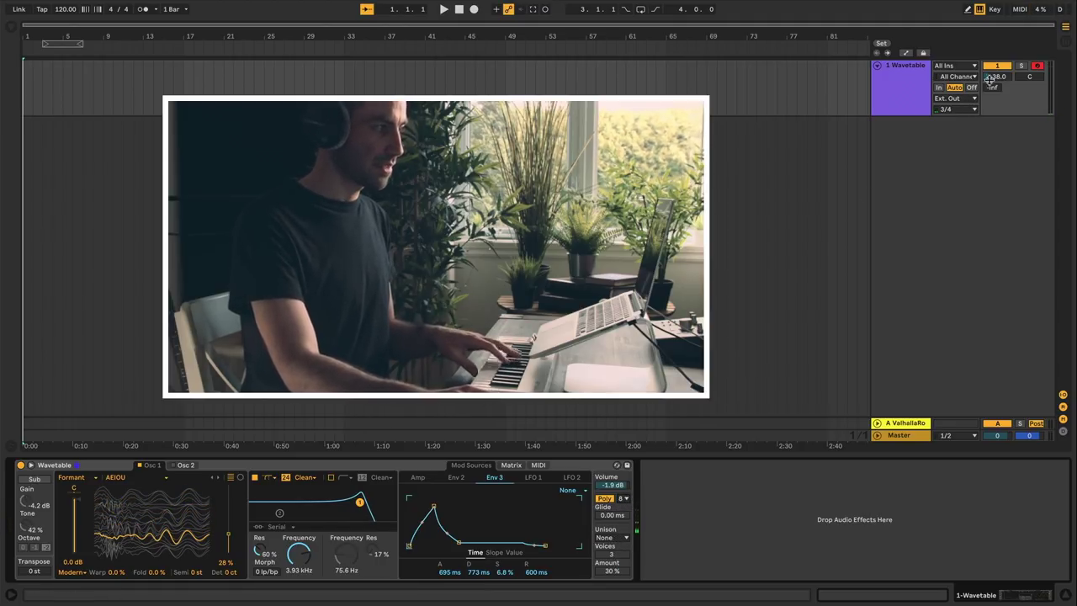
# - Raise the Wavetable track's send to the ValhallaRoom return to -10 dB
pyautogui.scroll(4, 992, 92)
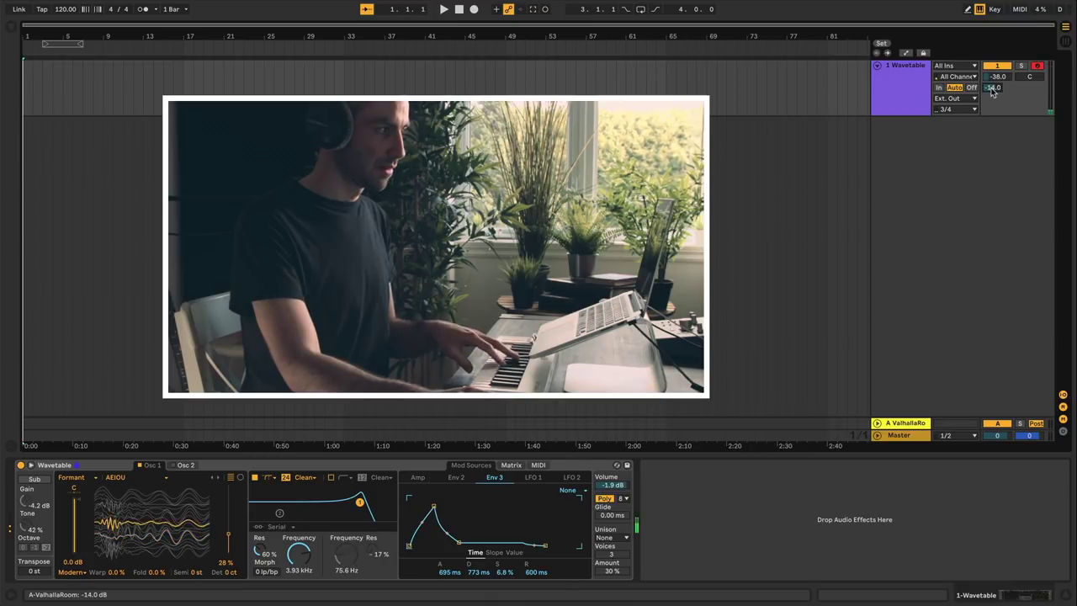
pyautogui.scroll(3, 992, 91)
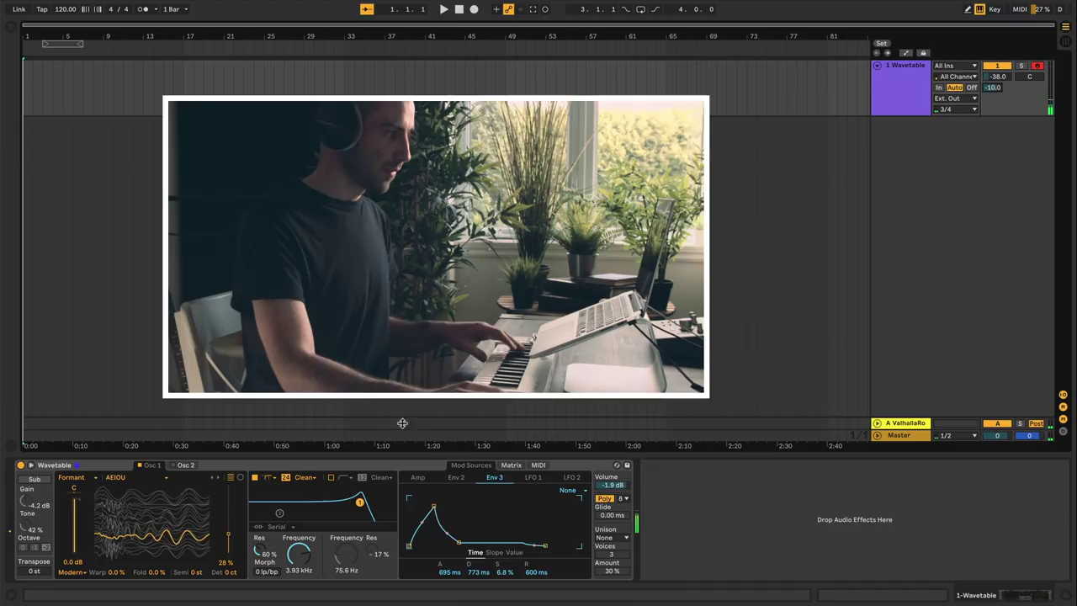
# - Stretch the Amp envelope to 13.0 s attack, 626 ms decay, -11 dB sustain and 2.44 s release
pyautogui.click(419, 479)
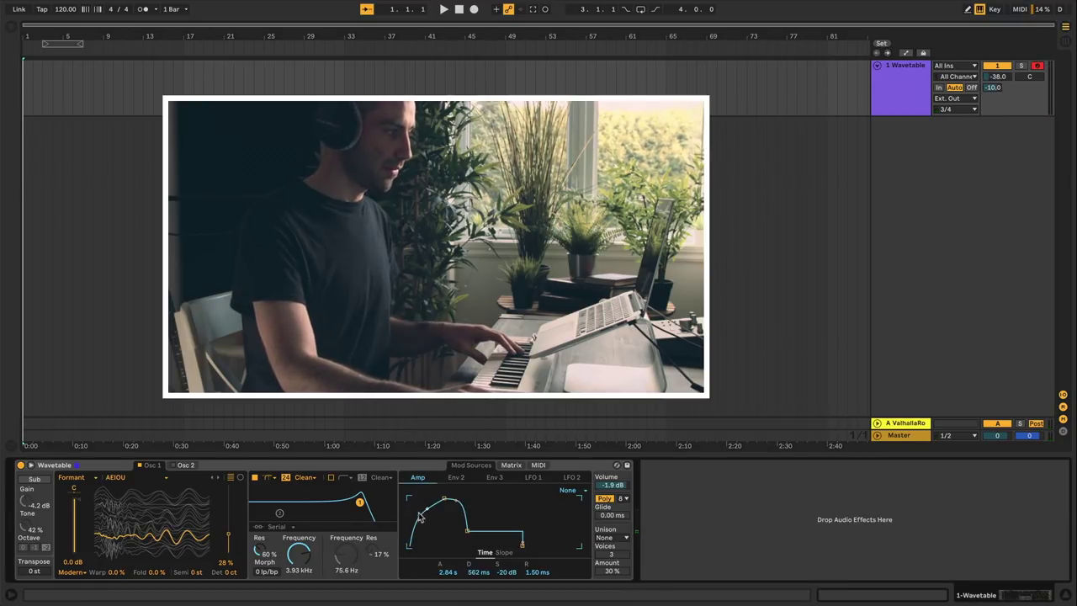
pyautogui.moveTo(445, 500); pyautogui.dragTo(454, 500)
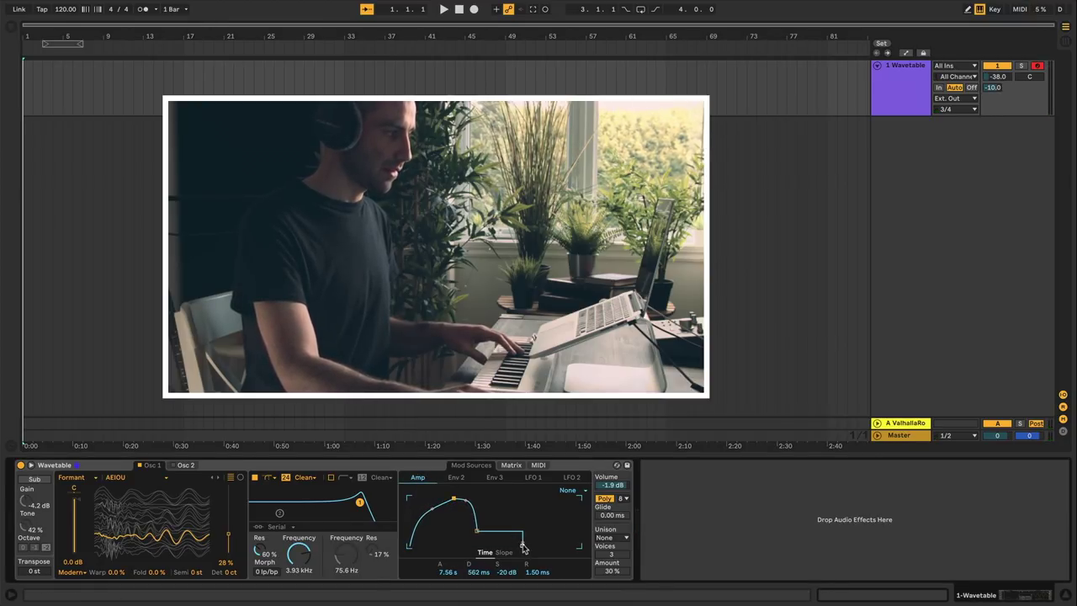
pyautogui.moveTo(454, 500); pyautogui.dragTo(484, 521)
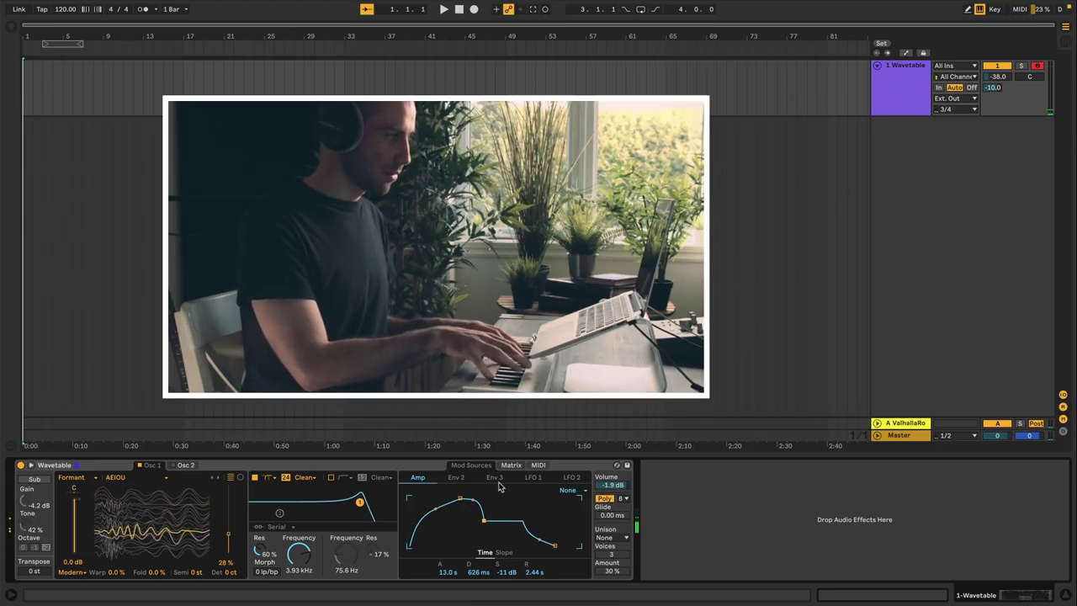
# - Turn on Oscillator 2 and load the Harsh Vowel wavetable from the Formant category
pyautogui.click(187, 466)
pyautogui.click(174, 465)
pyautogui.click(121, 477)
pyautogui.click(76, 480)
pyautogui.click(76, 480)
pyautogui.click(78, 529)
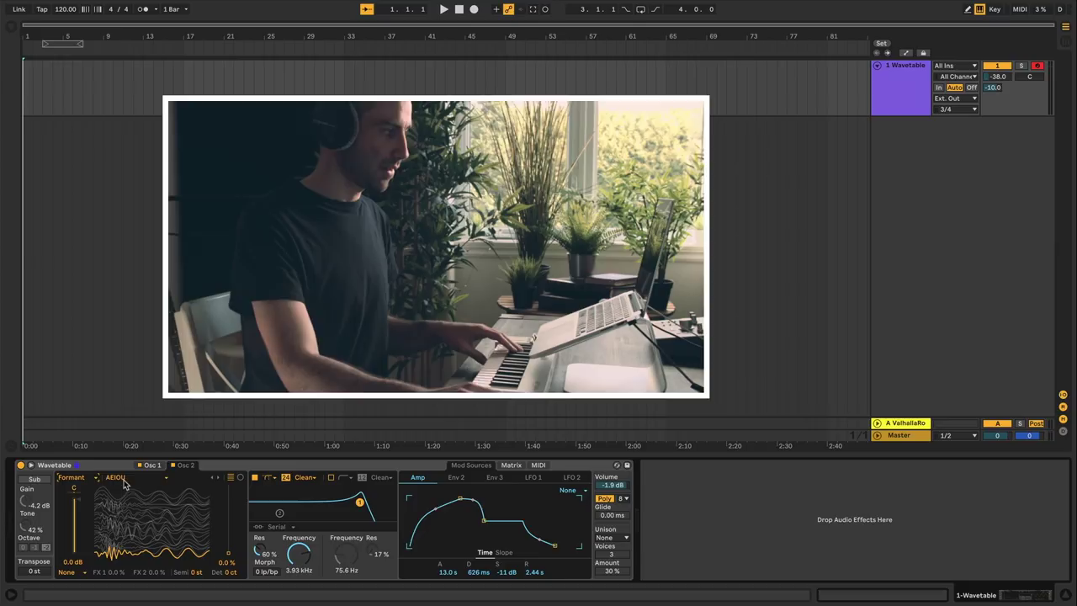
pyautogui.click(124, 477)
pyautogui.click(129, 418)
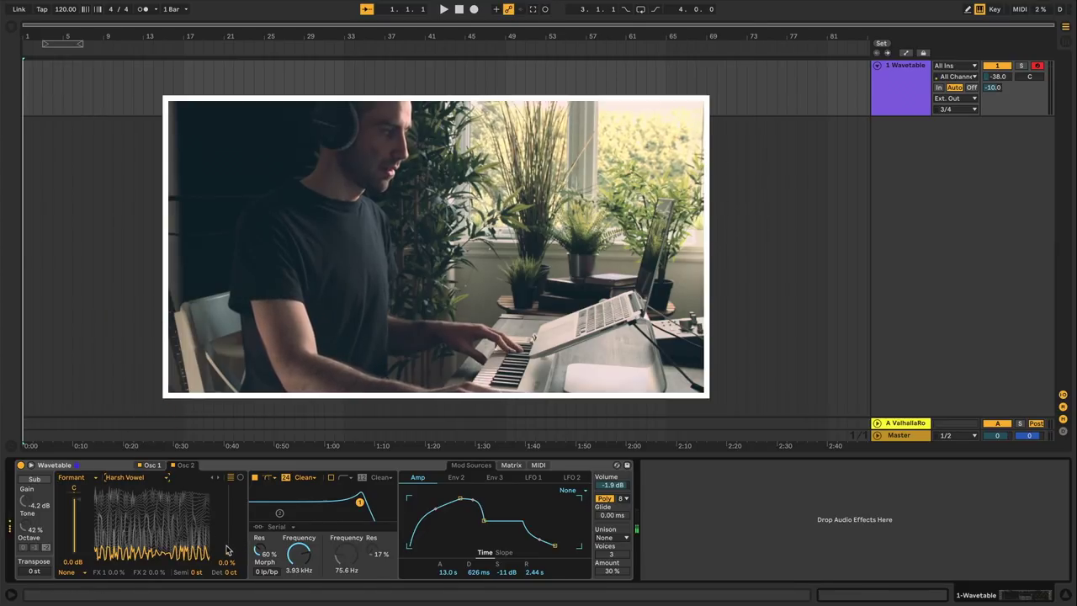
# - Set Oscillator 2 to -1.6 dB, pan 20R and 23% wavetable position, and modulate that position from Env 3 by 61
pyautogui.moveTo(227, 552); pyautogui.dragTo(105, 509)
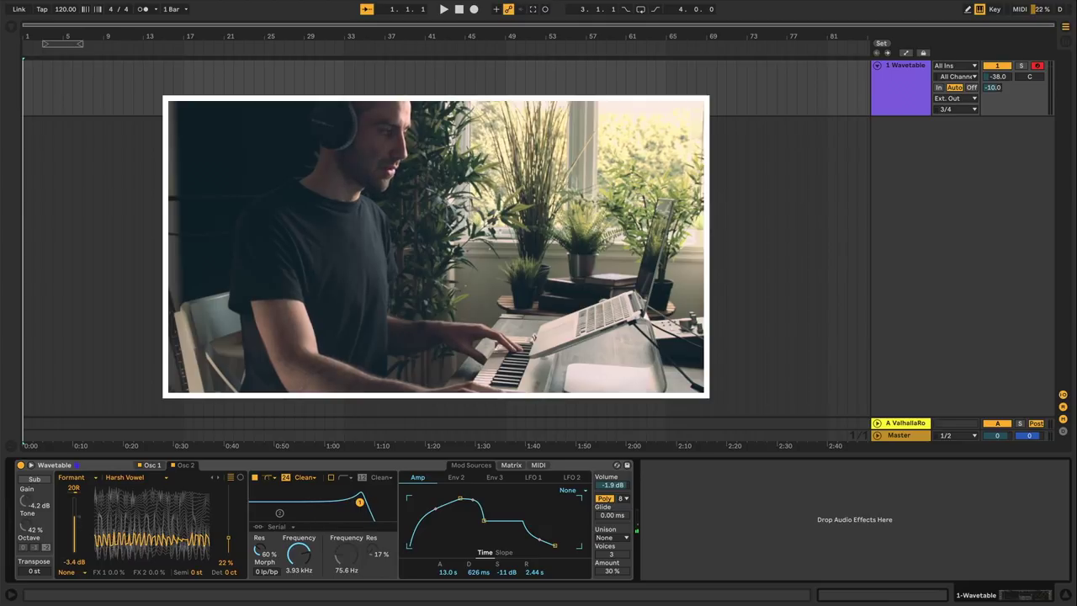
pyautogui.click(513, 465)
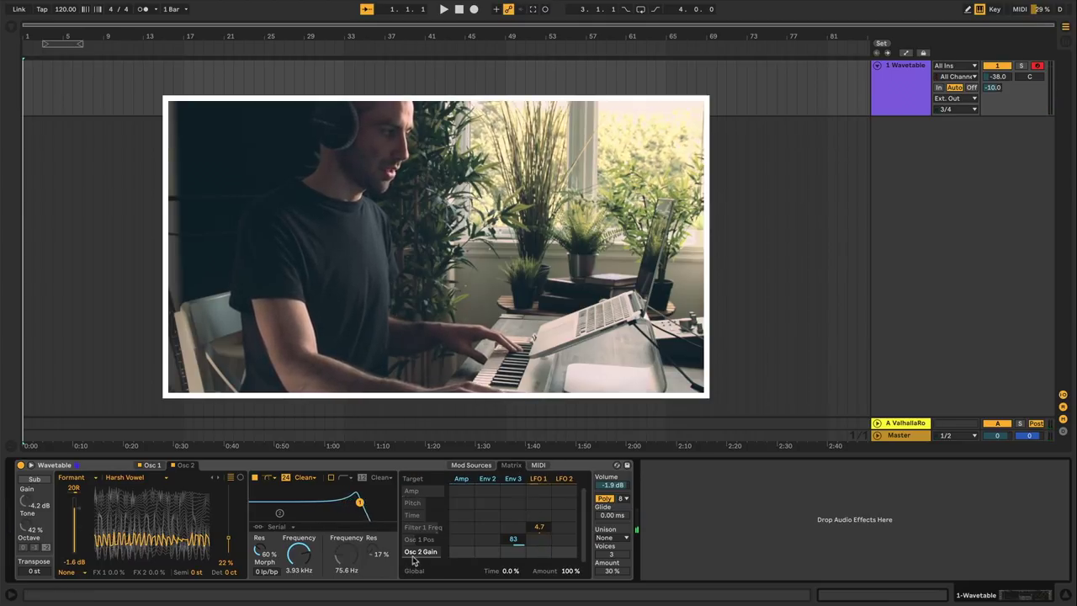
pyautogui.moveTo(229, 539); pyautogui.dragTo(234, 543)
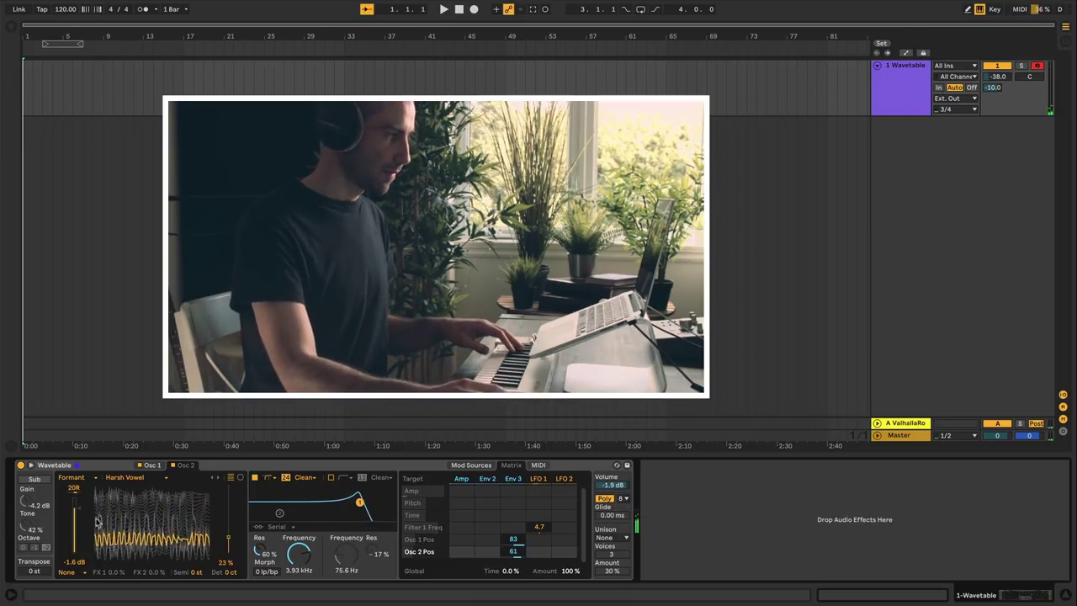
# - Turn on the sub oscillator and set its octave to -1
pyautogui.click(34, 479)
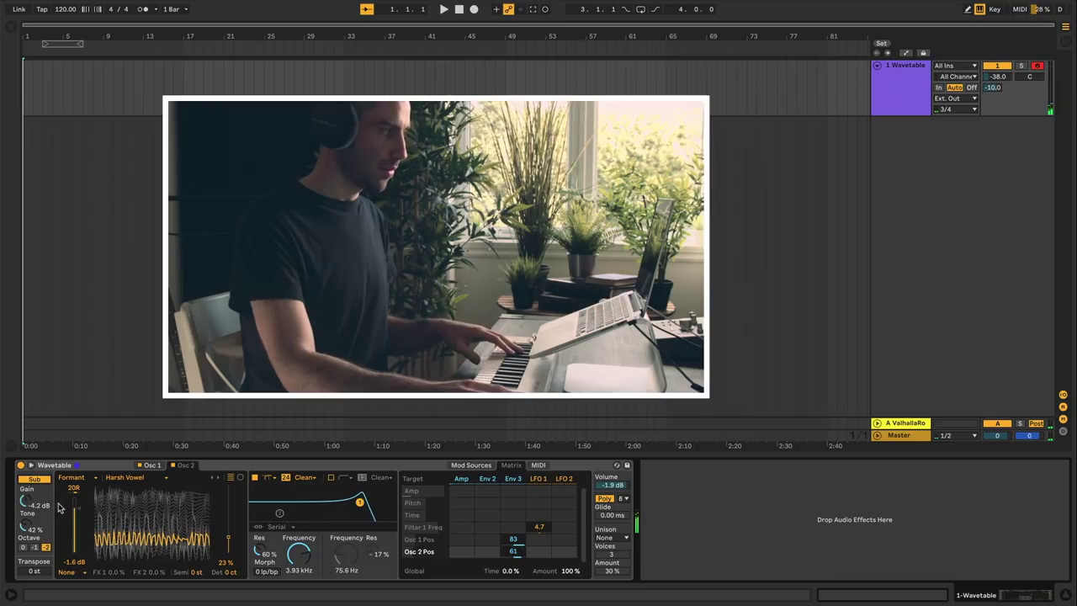
pyautogui.click(36, 547)
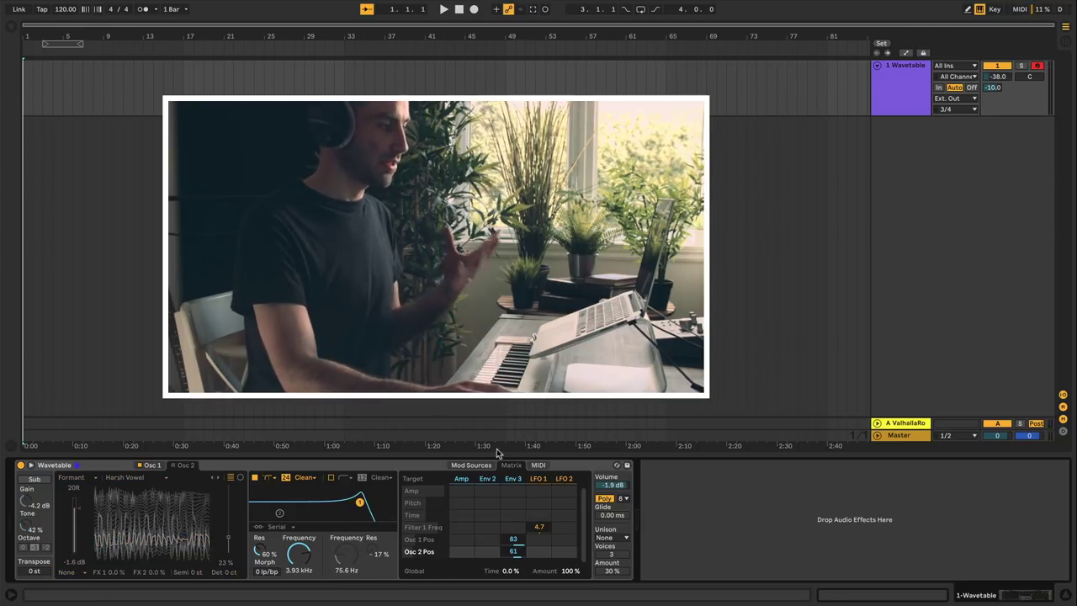
# - Try the matrix's global Time at 75% and -80%, and reset it to 0%
pyautogui.click(541, 467)
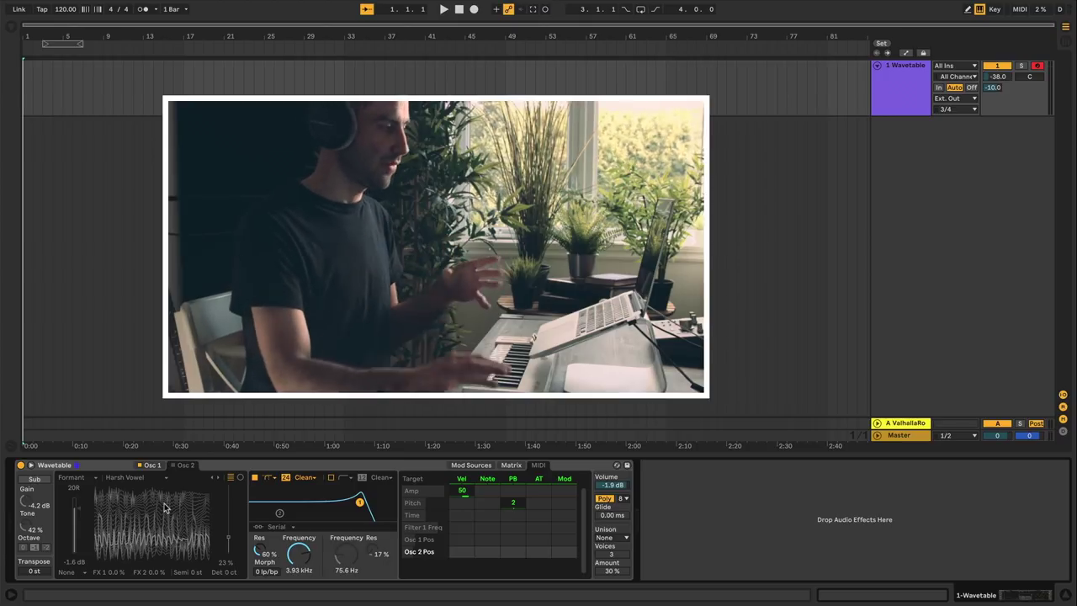
pyautogui.click(510, 465)
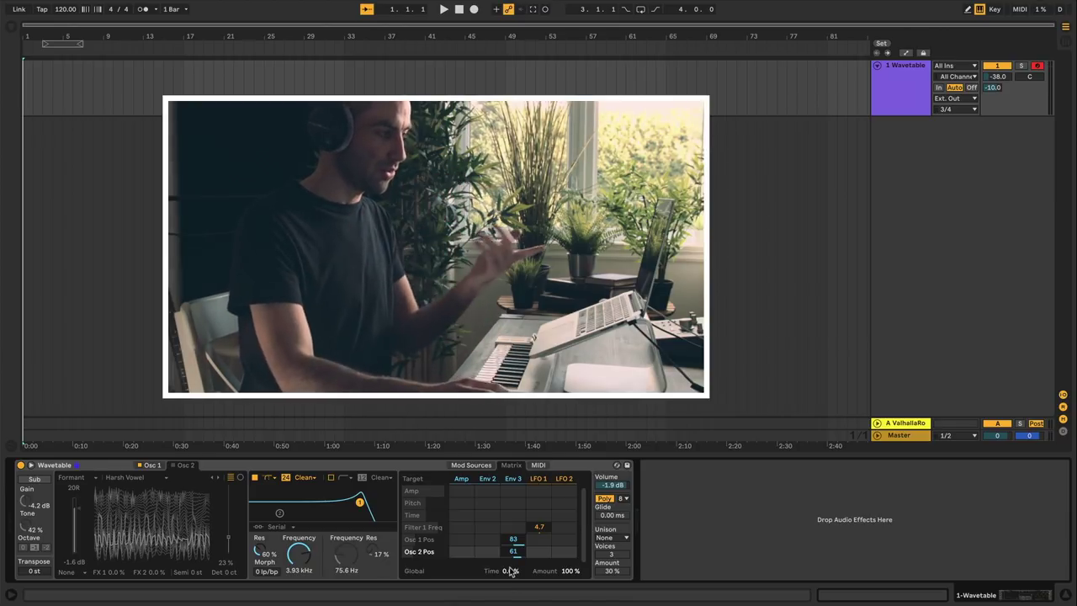
pyautogui.moveTo(511, 572); pyautogui.dragTo(506, 561)
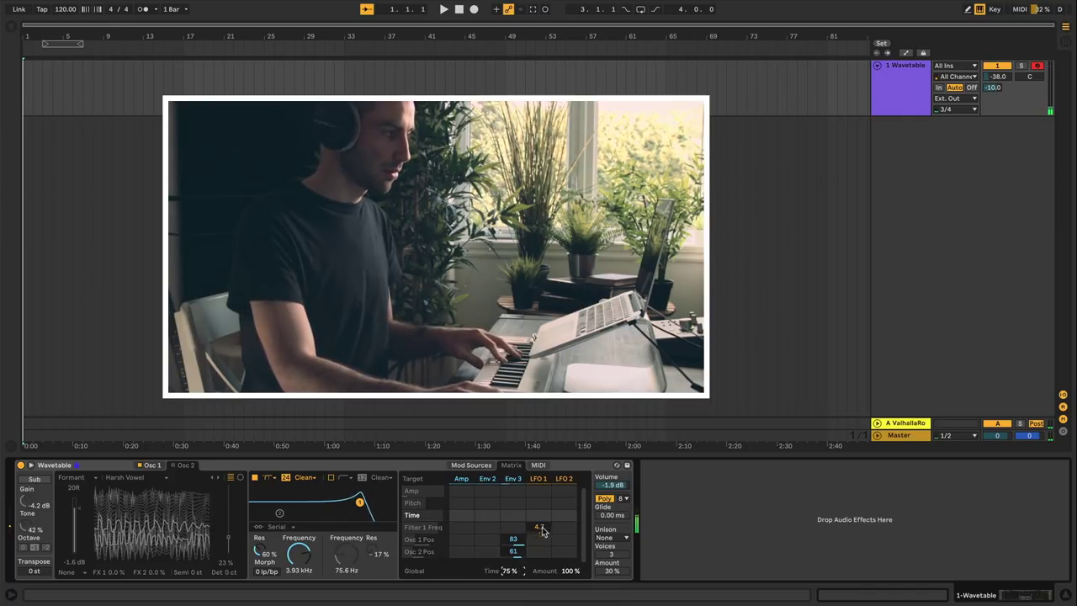
pyautogui.moveTo(506, 571); pyautogui.dragTo(508, 575)
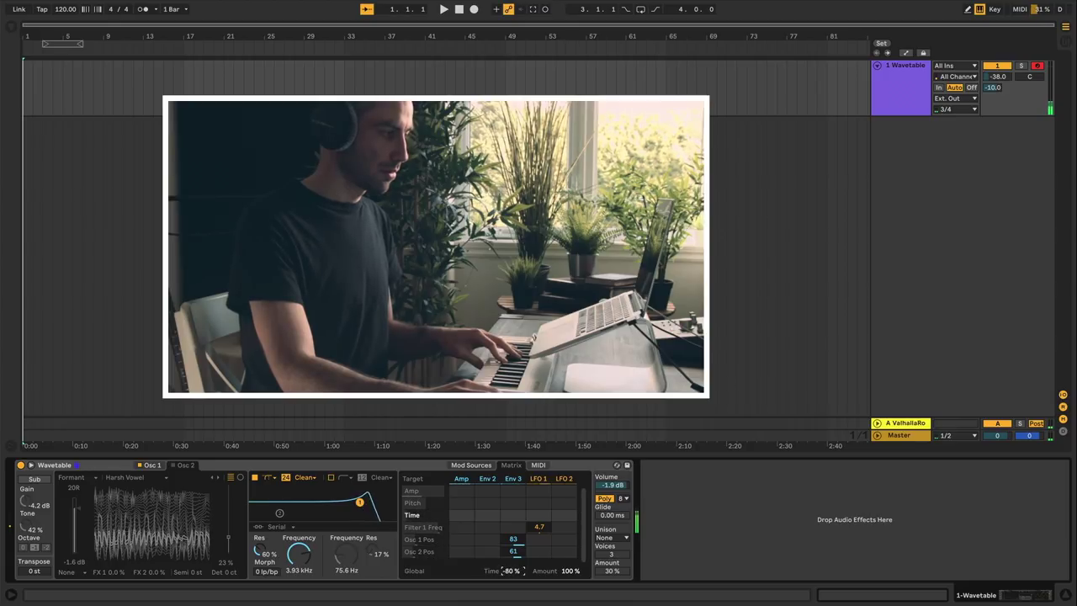
pyautogui.doubleClick(511, 571)
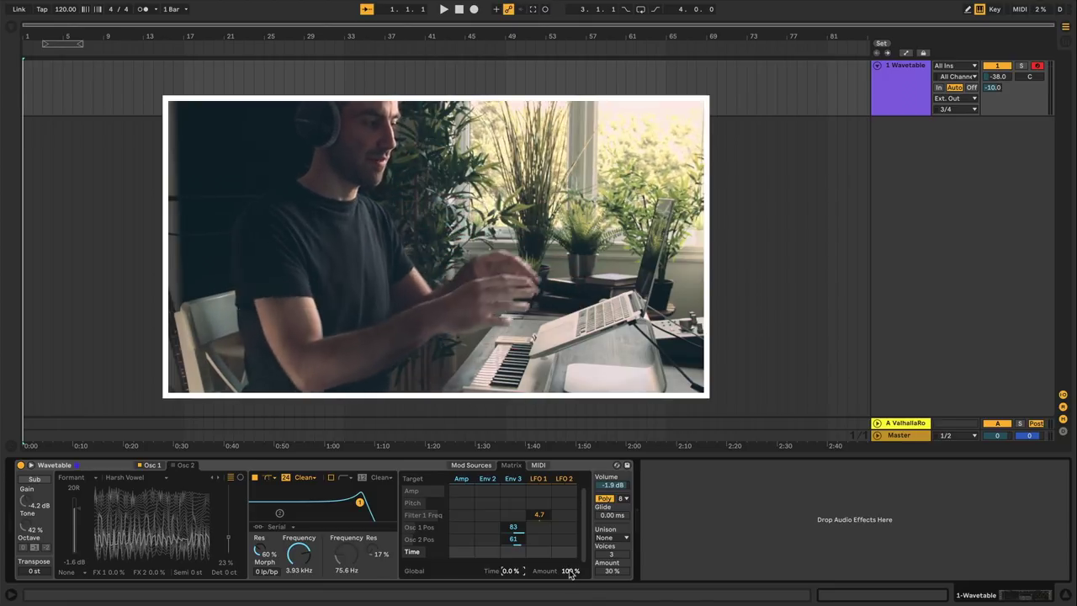
# - Set the global modulation amount to 102% and compare the envelope and LFO matrix with the MIDI modulation matrix
pyautogui.click(569, 572)
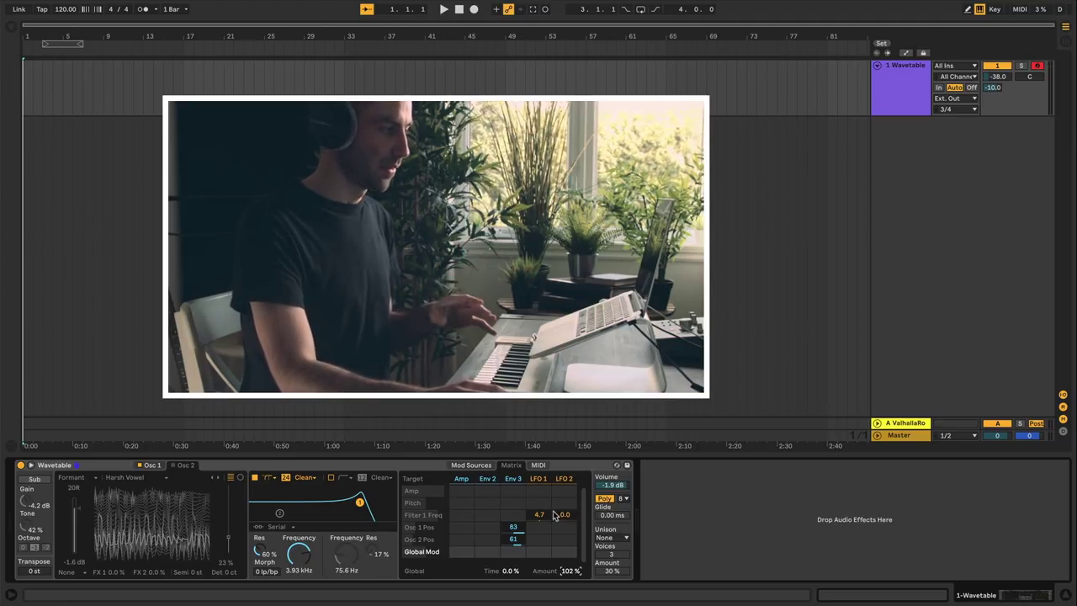
pyautogui.click(539, 466)
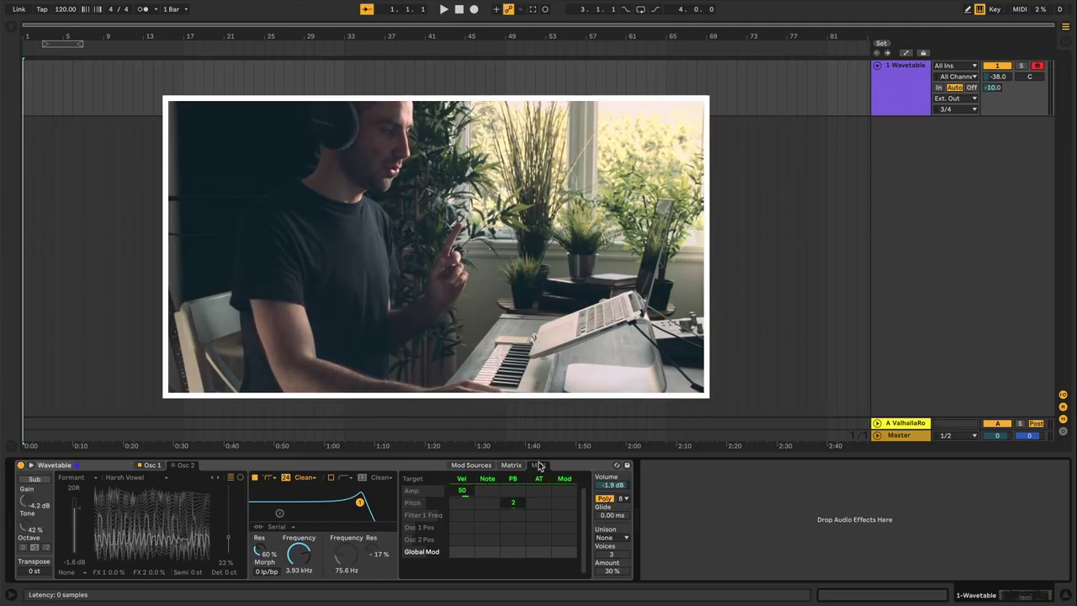
pyautogui.click(512, 465)
pyautogui.click(539, 465)
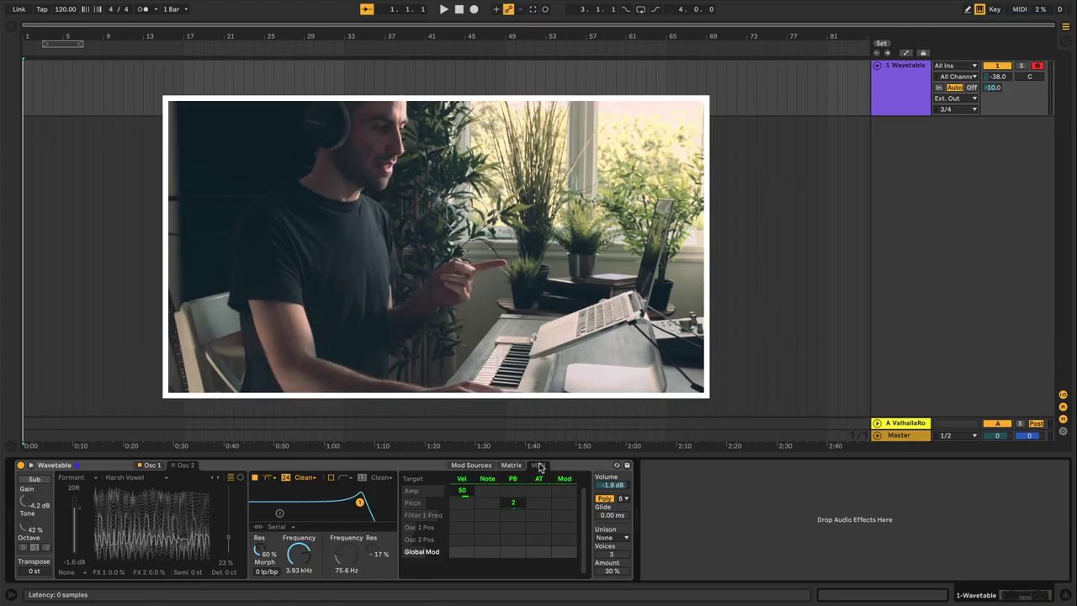
pyautogui.click(512, 466)
pyautogui.click(539, 465)
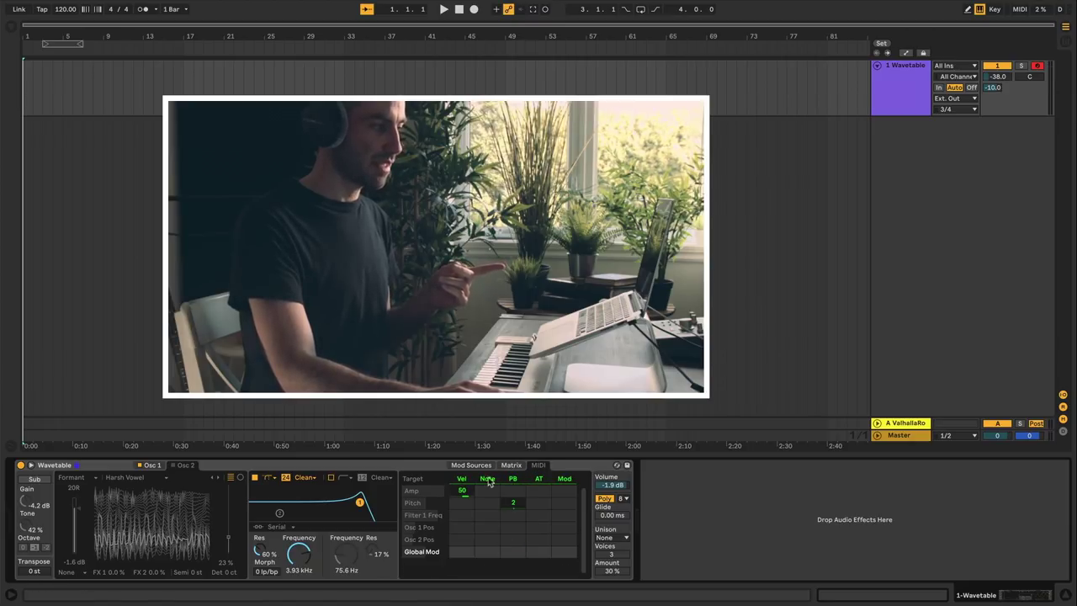
pyautogui.click(512, 465)
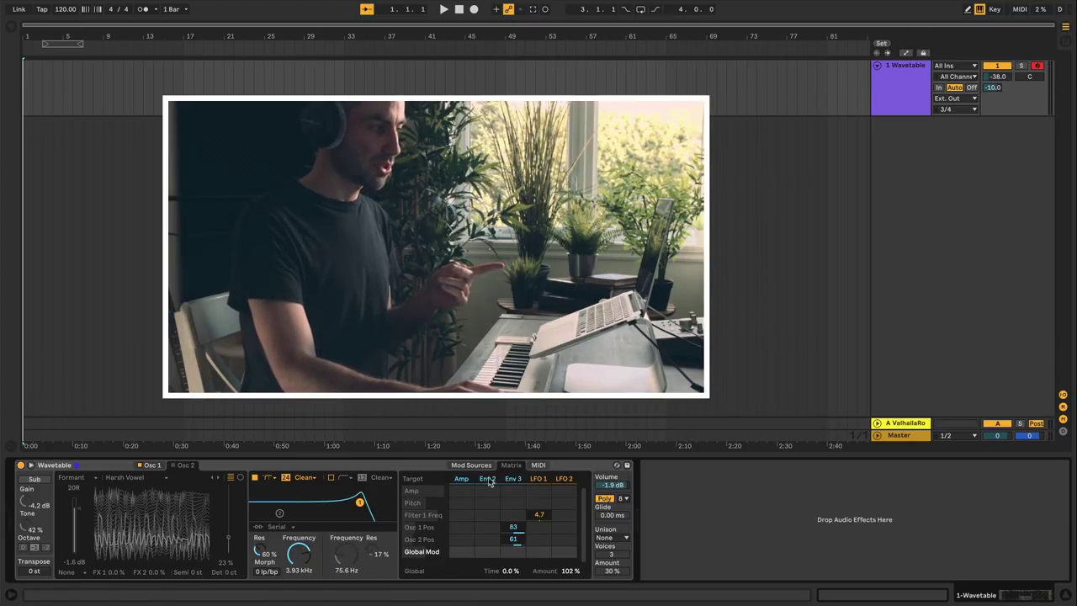
pyautogui.click(538, 466)
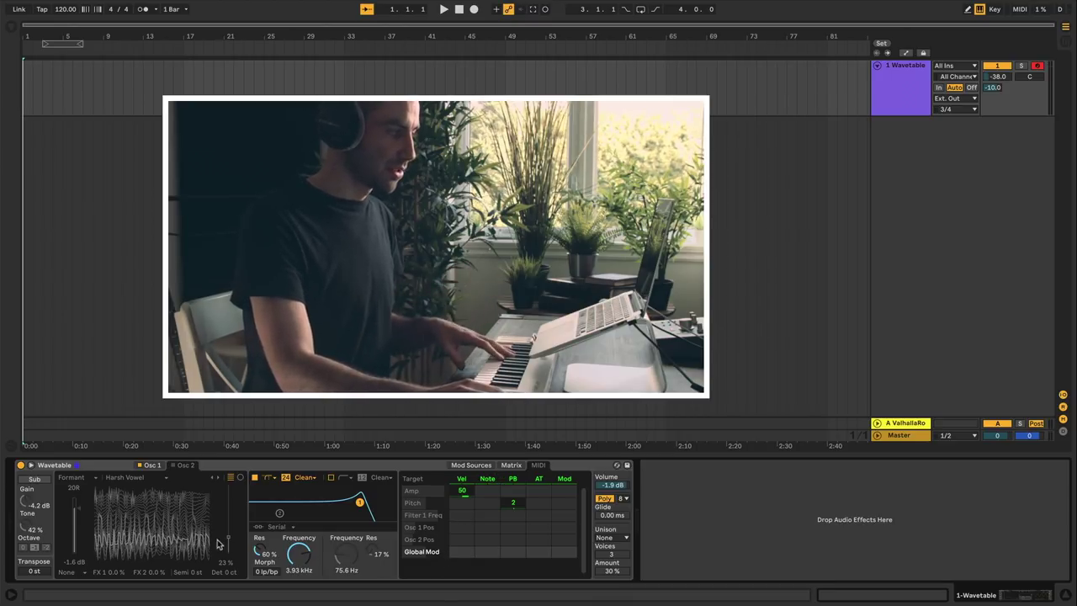
# - Modulate Oscillator 1's wavetable position from MIDI note by 100 and switch its wavetable to Gremlin
pyautogui.click(151, 468)
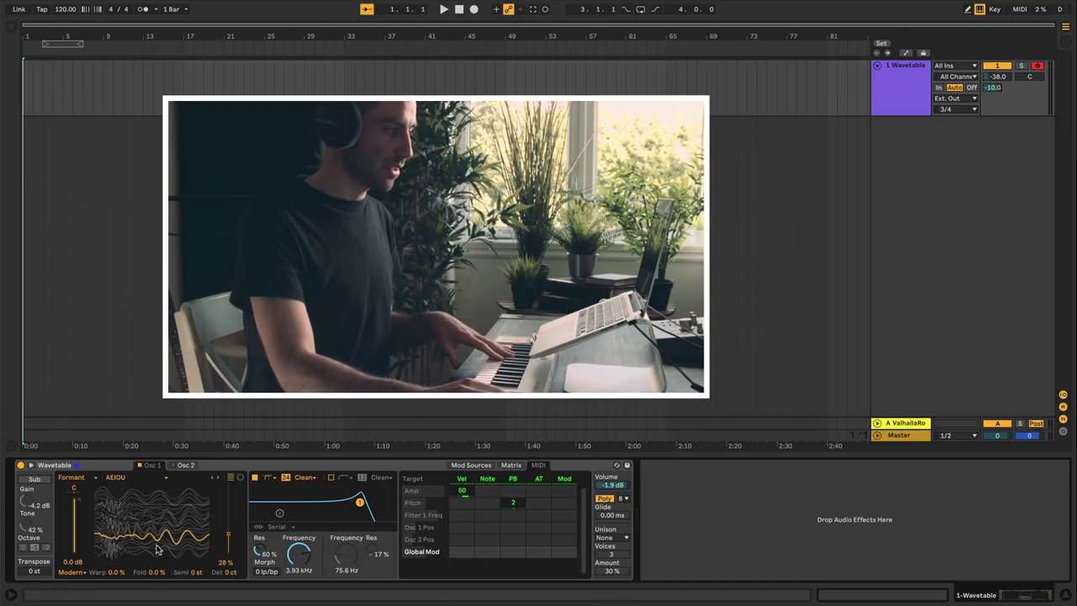
pyautogui.click(235, 530)
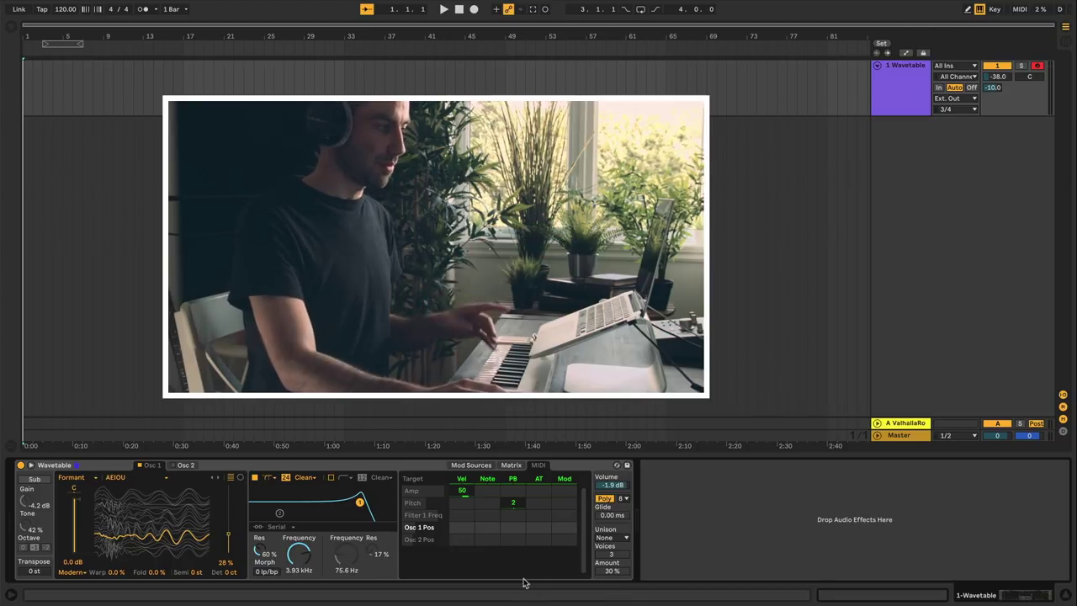
pyautogui.moveTo(484, 528); pyautogui.dragTo(484, 471)
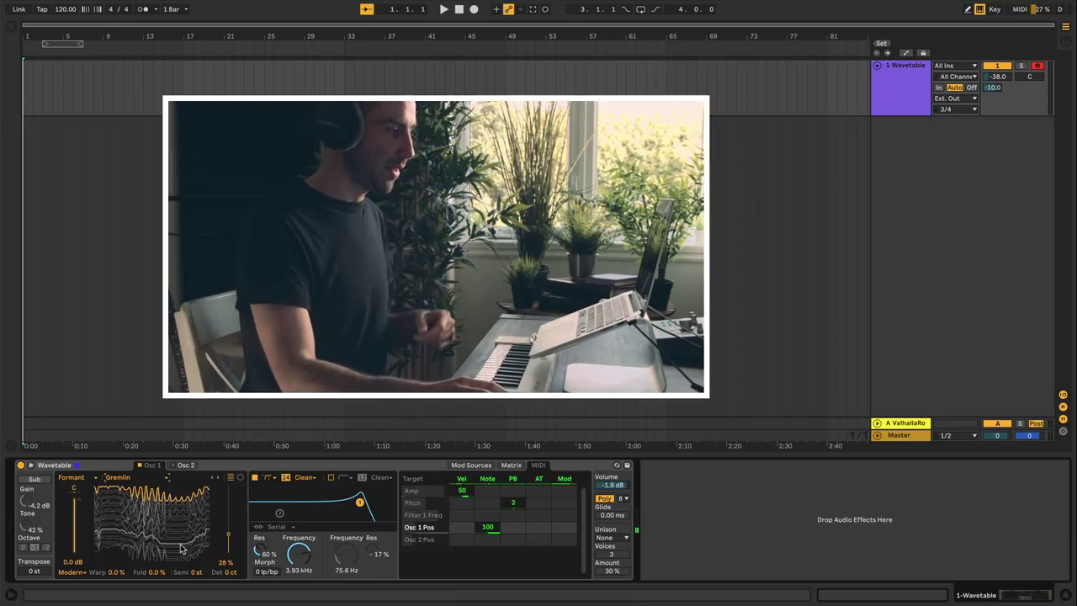
# - Modulate Oscillator 1's wavetable position from aftertouch and clear its MIDI note modulation
pyautogui.click(538, 527)
pyautogui.moveTo(538, 527); pyautogui.dragTo(538, 520)
pyautogui.doubleClick(487, 527)
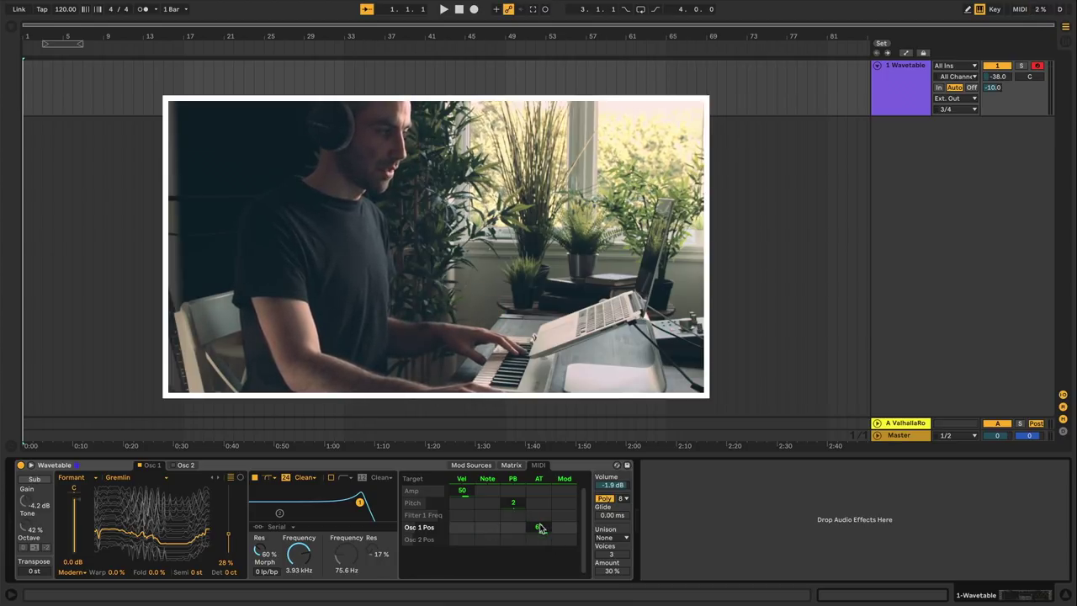
# - Clear the aftertouch modulation of Oscillator 1's wavetable position and set the output volume to -2.8 dB
pyautogui.click(539, 539)
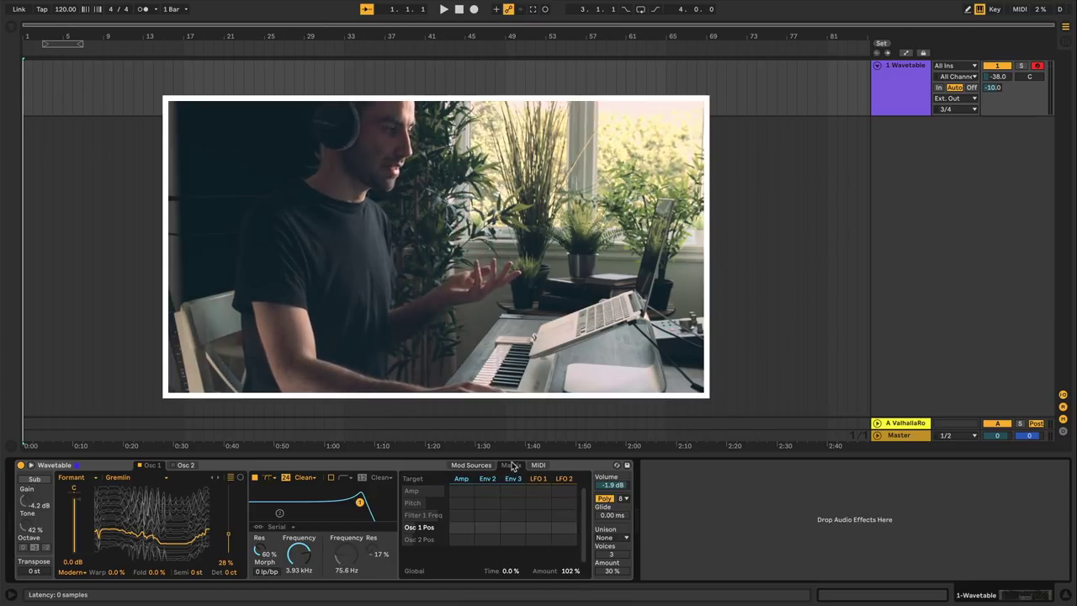
pyautogui.click(539, 490)
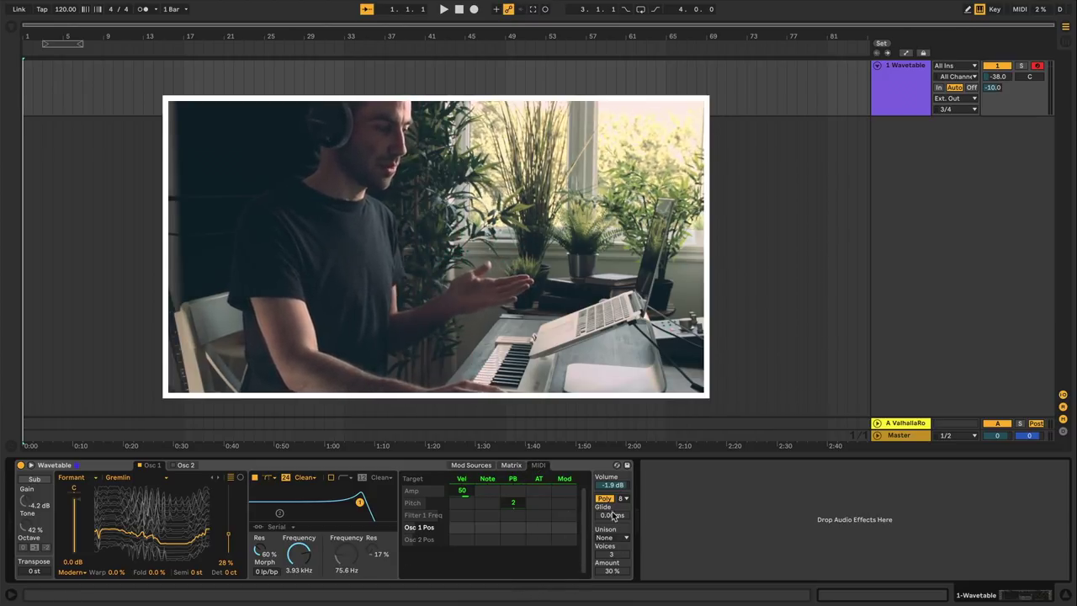
pyautogui.moveTo(615, 487); pyautogui.dragTo(625, 506)
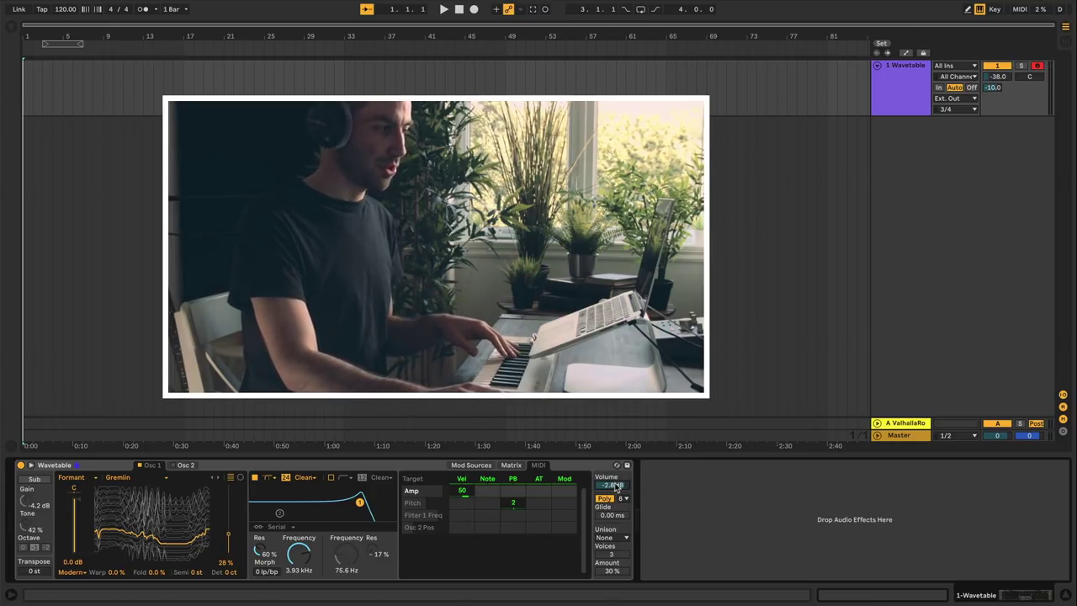
# - Try Mono mode with a glide of 430 ms, reset the glide to 0 ms and return to Poly with 8 voices
pyautogui.click(610, 499)
pyautogui.click(610, 499)
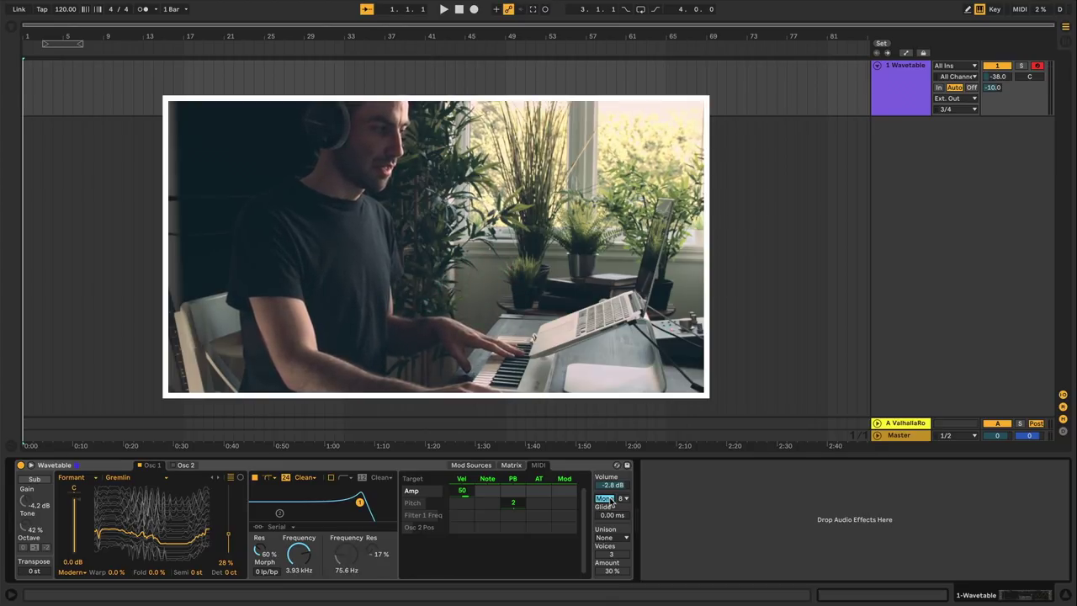
pyautogui.moveTo(613, 519); pyautogui.dragTo(613, 492)
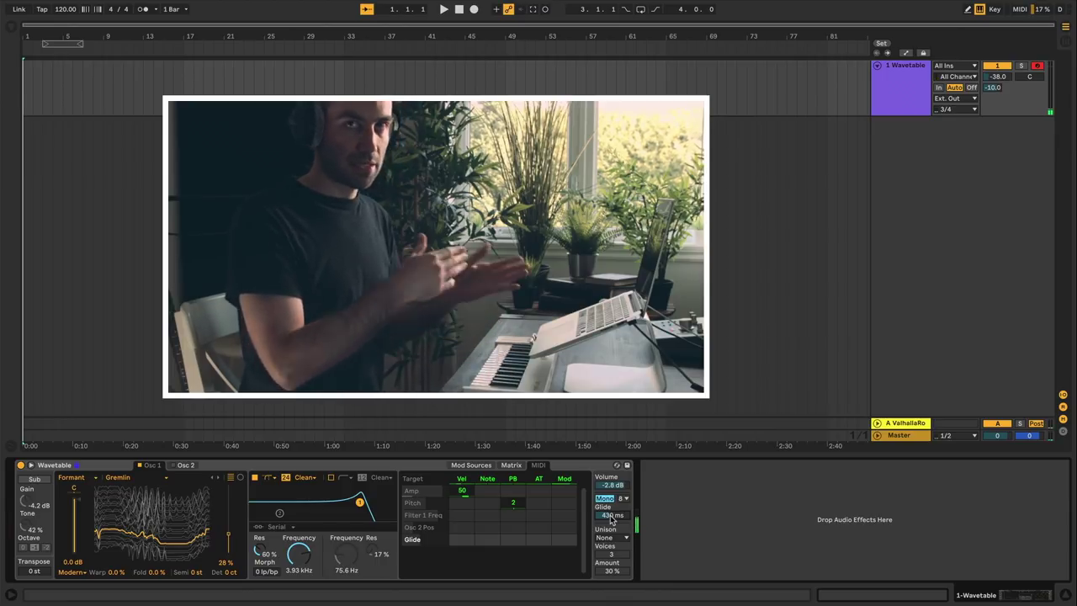
pyautogui.press('Delete')
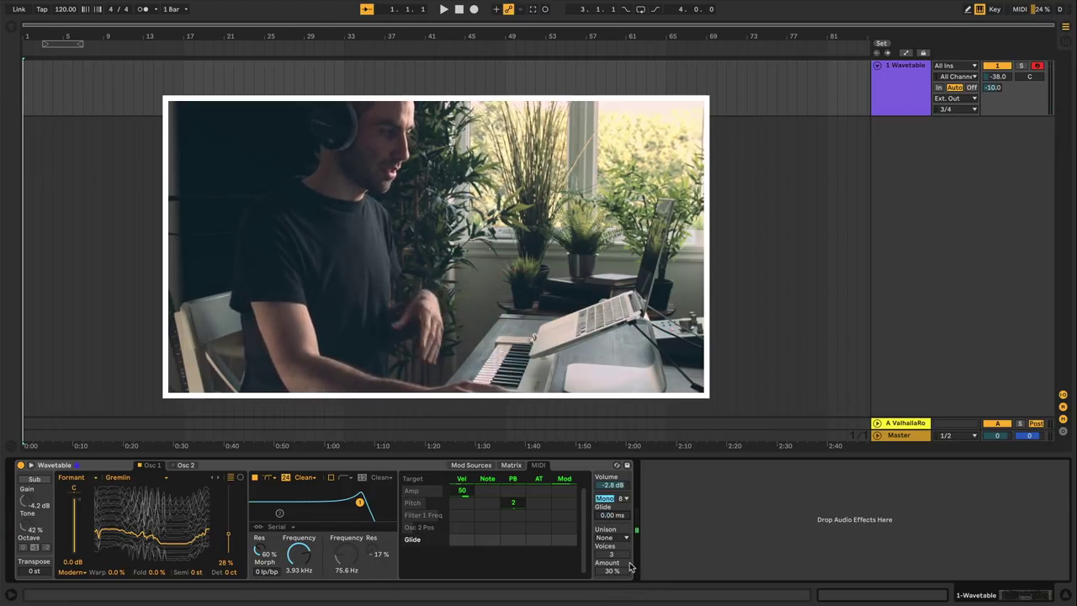
pyautogui.click(613, 500)
pyautogui.click(624, 500)
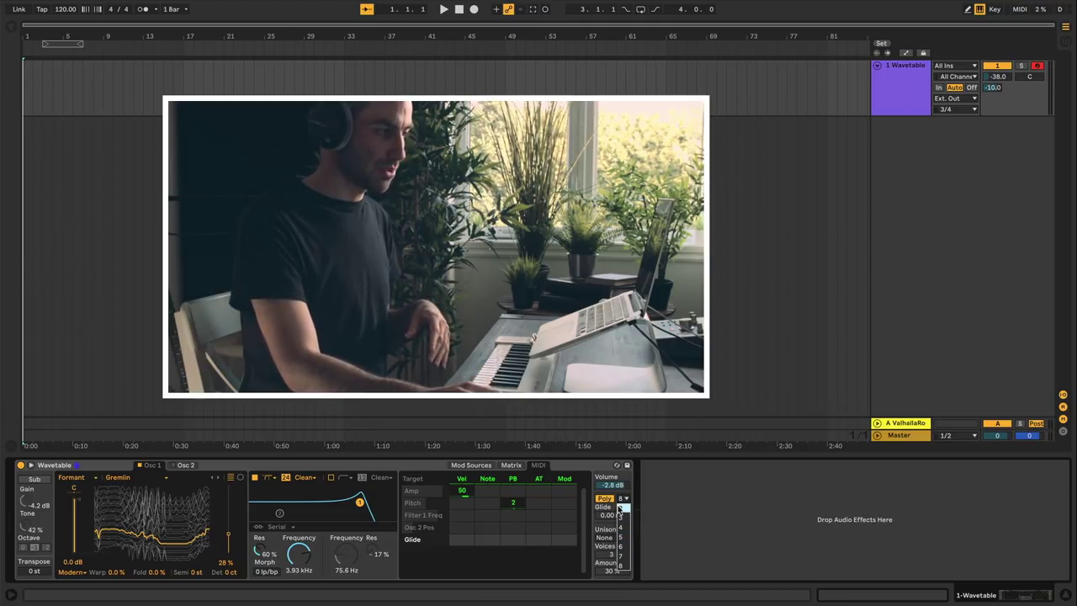
pyautogui.click(624, 499)
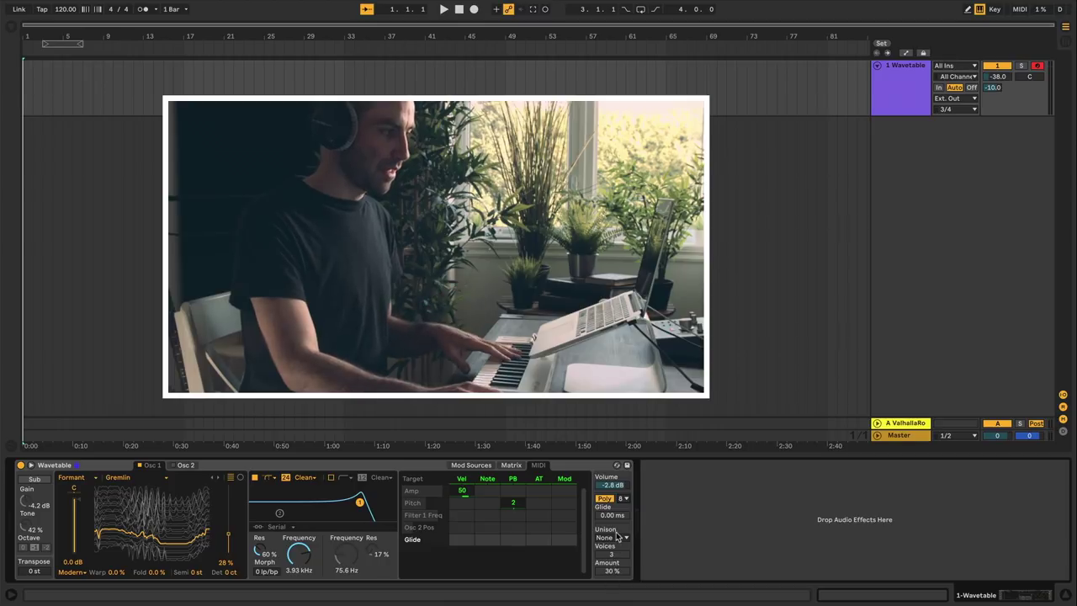
# - Review the available unison modes while keeping None, and set the unison voices to 4 and the amount to 0%
pyautogui.click(617, 537)
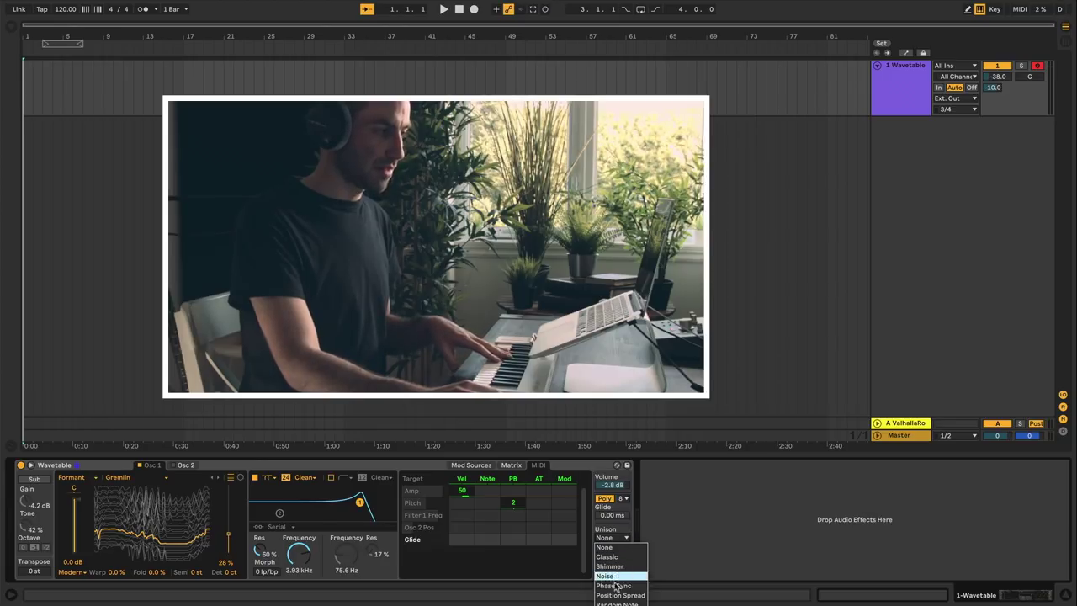
pyautogui.click(625, 536)
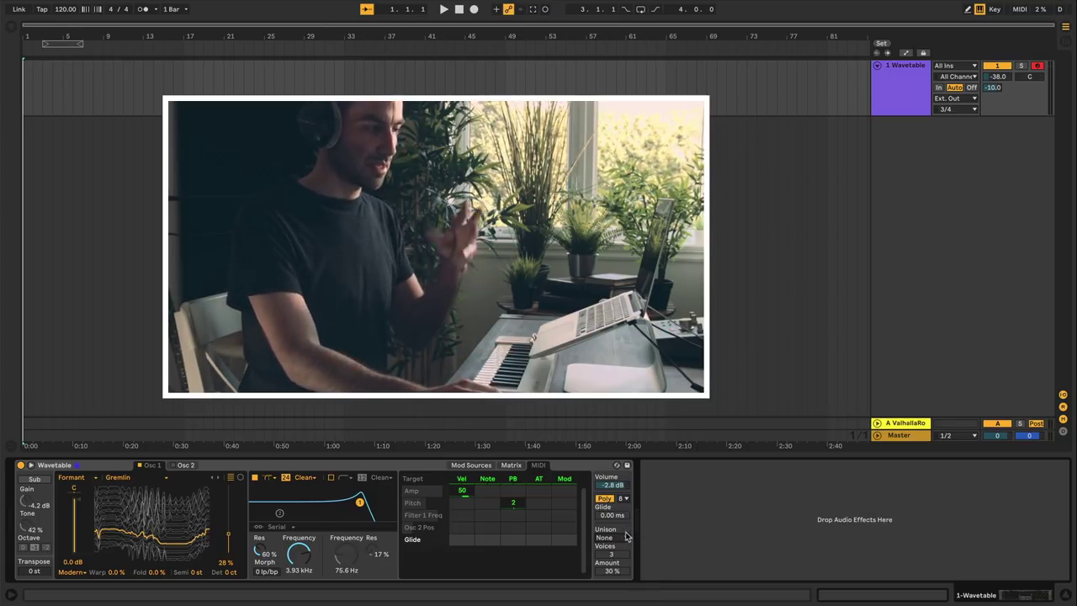
pyautogui.click(625, 536)
pyautogui.click(625, 528)
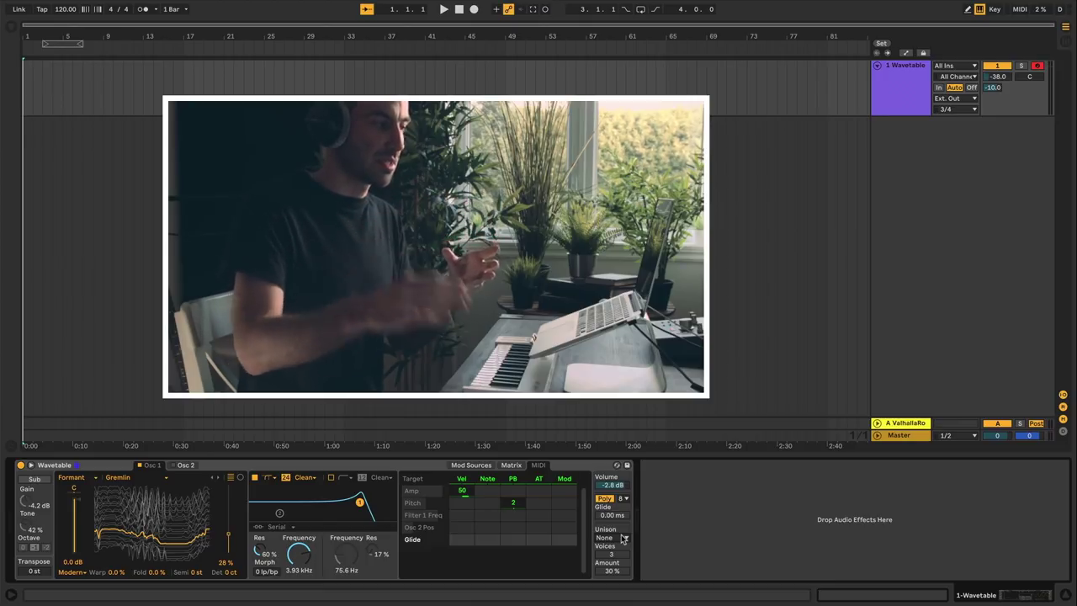
pyautogui.click(624, 538)
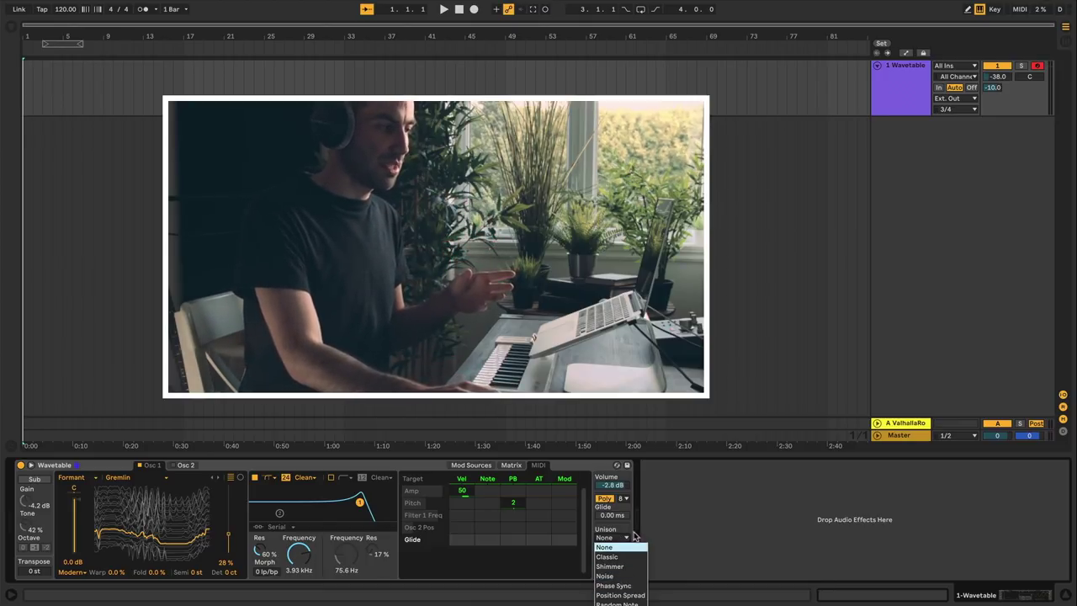
pyautogui.click(625, 533)
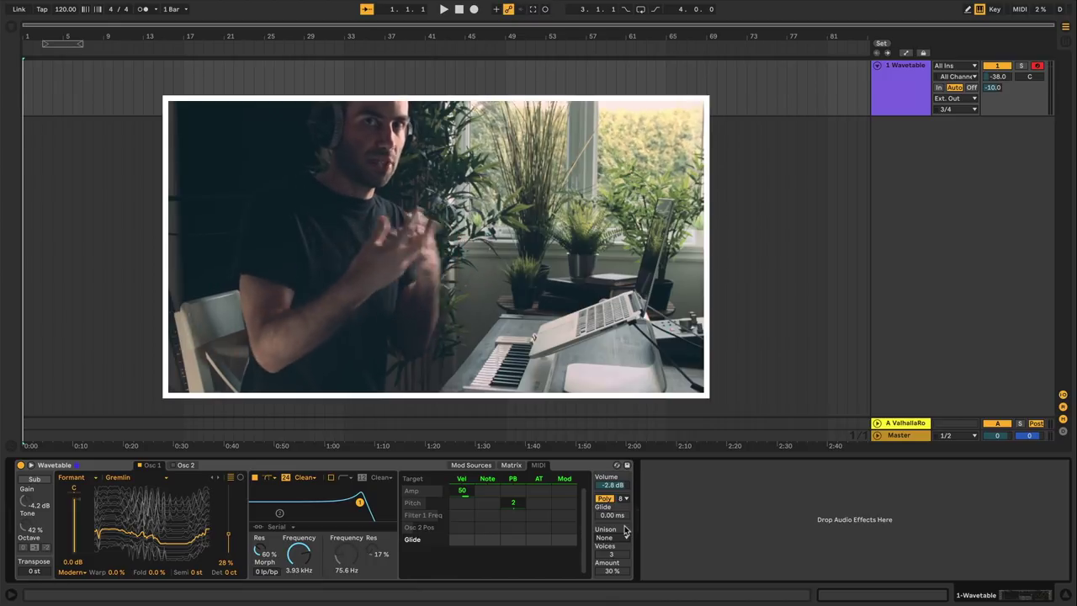
pyautogui.click(624, 537)
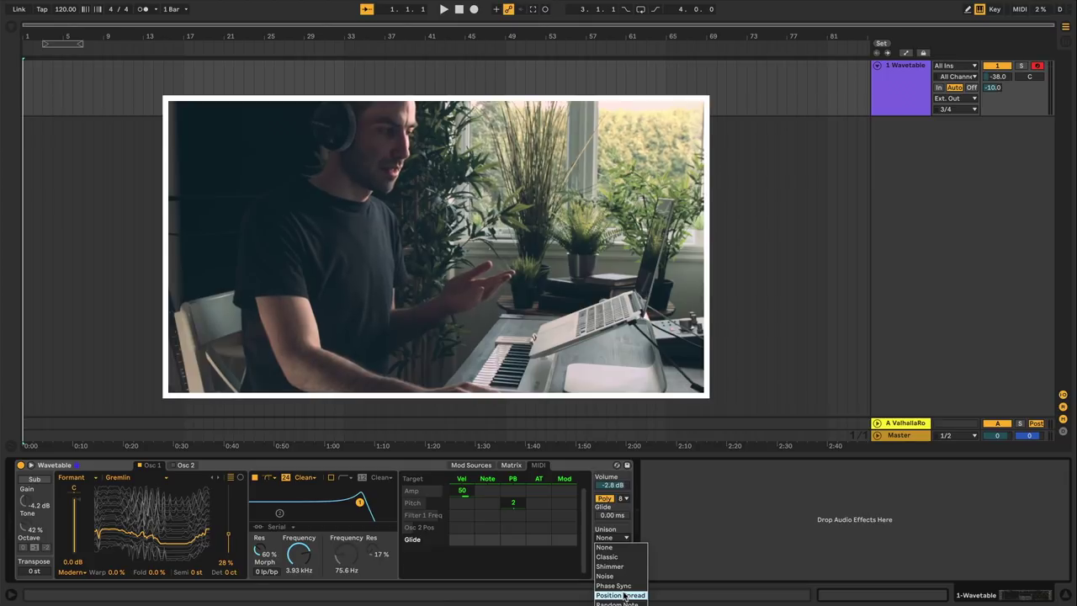
pyautogui.click(624, 547)
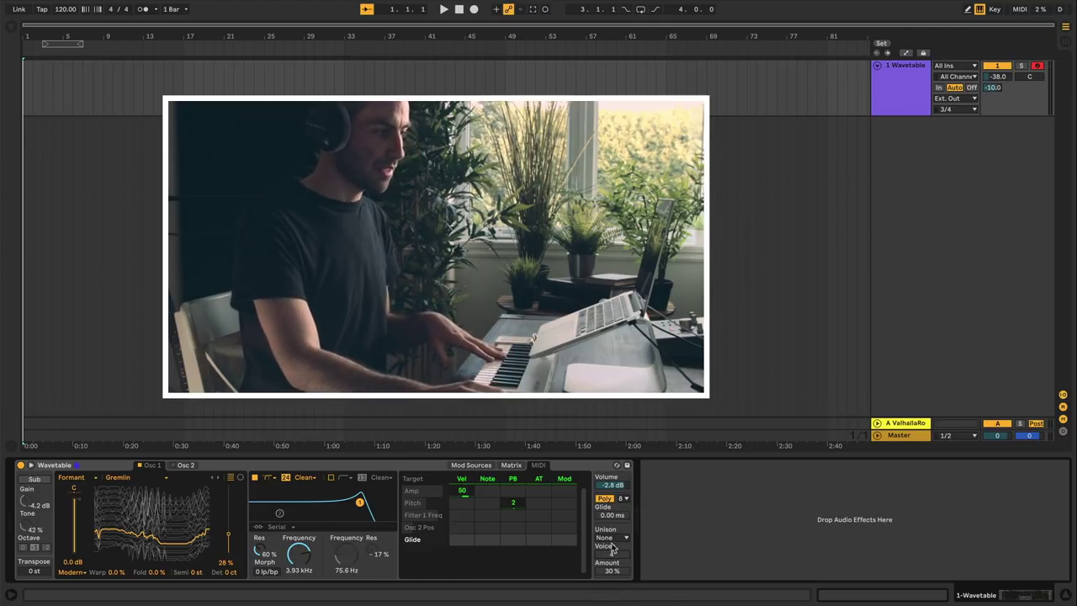
pyautogui.moveTo(615, 570); pyautogui.dragTo(612, 598)
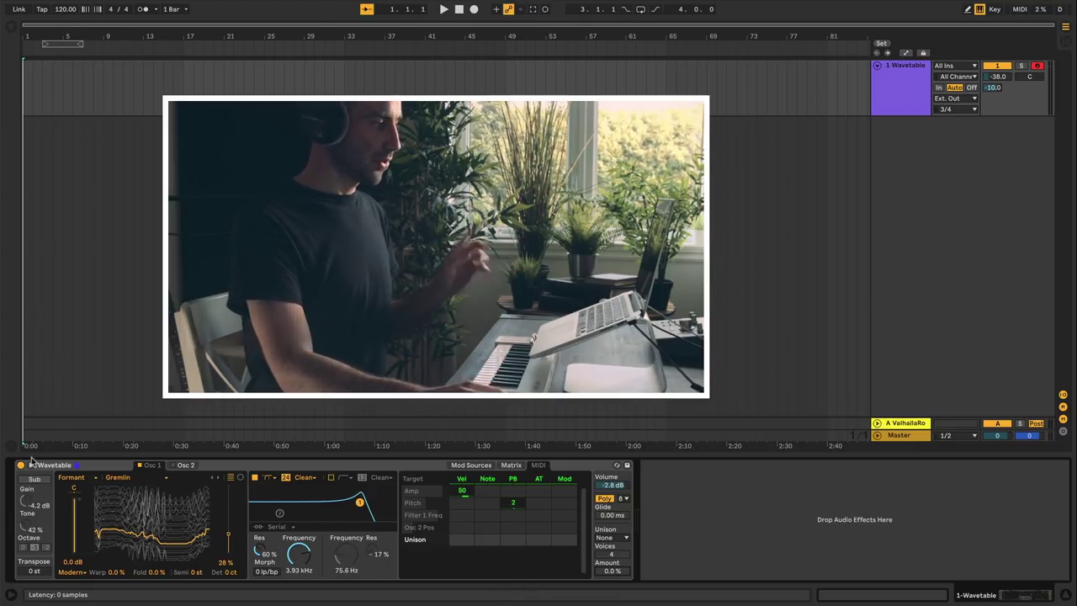
# - Expand the synth to show all modulation sources, and set the Amp attack to 1.25 s and the Env 2 peak to 97%
pyautogui.click(473, 465)
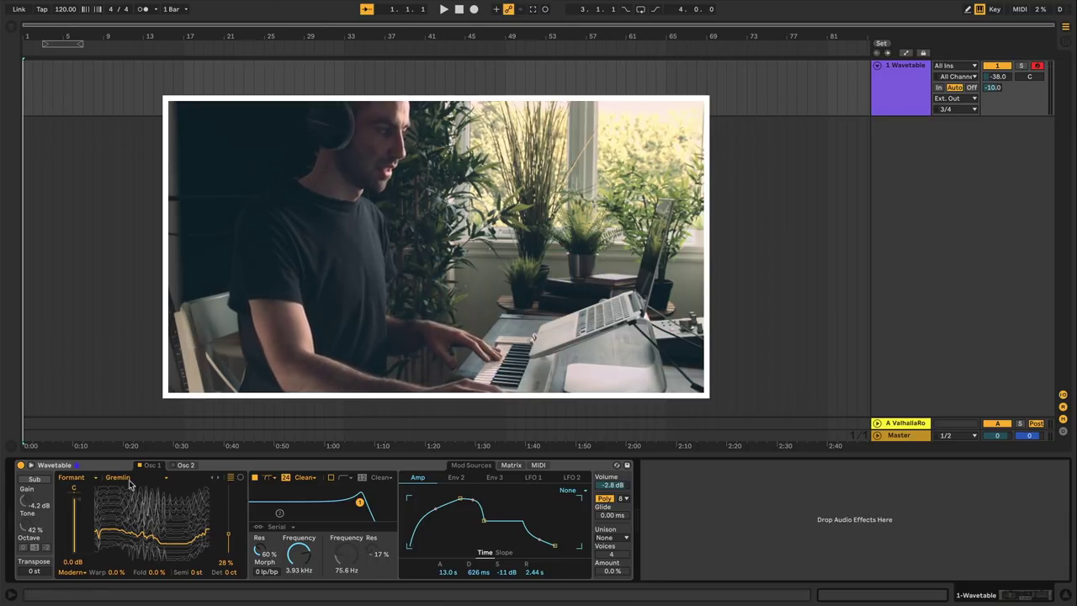
pyautogui.click(31, 467)
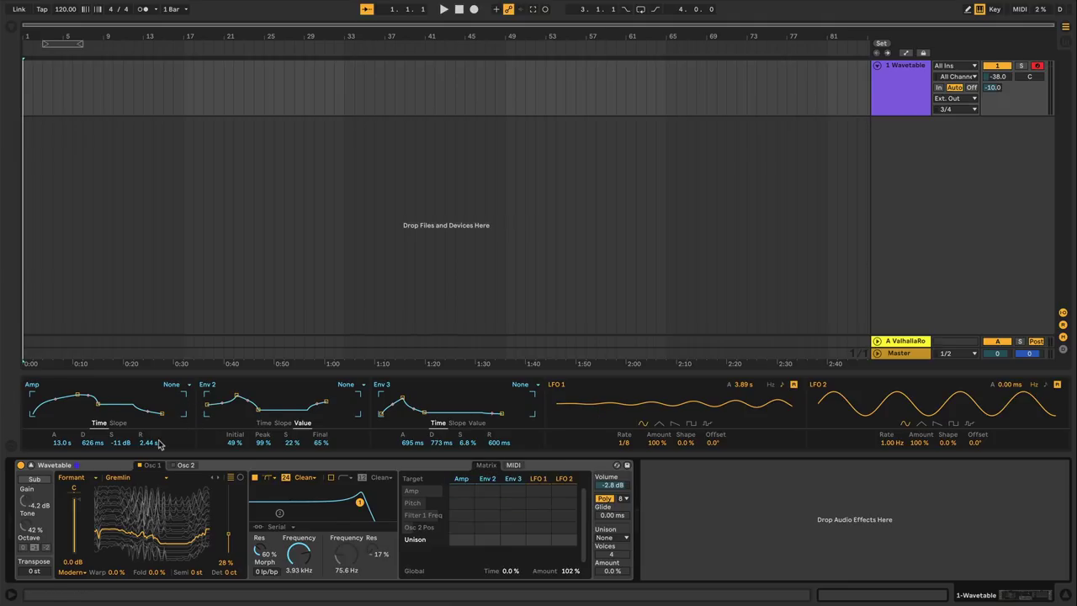
pyautogui.moveTo(76, 396); pyautogui.dragTo(57, 394)
pyautogui.moveTo(236, 395); pyautogui.dragTo(248, 395)
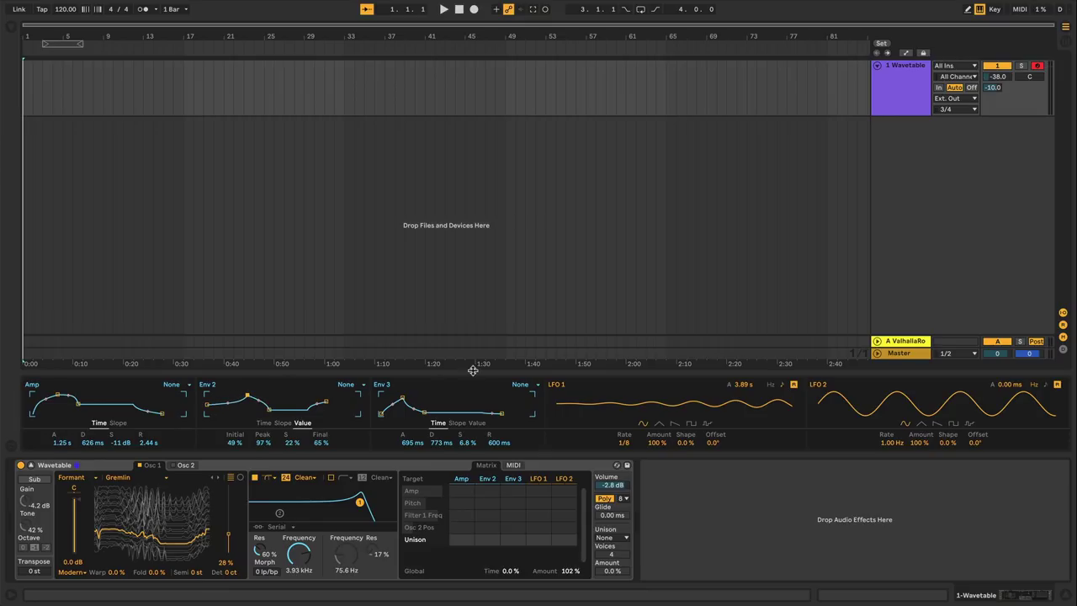
# - Enlarge the expanded view to full height and set Filter 1 to 1.85 kHz with 26% resonance
pyautogui.moveTo(472, 369); pyautogui.dragTo(471, 25)
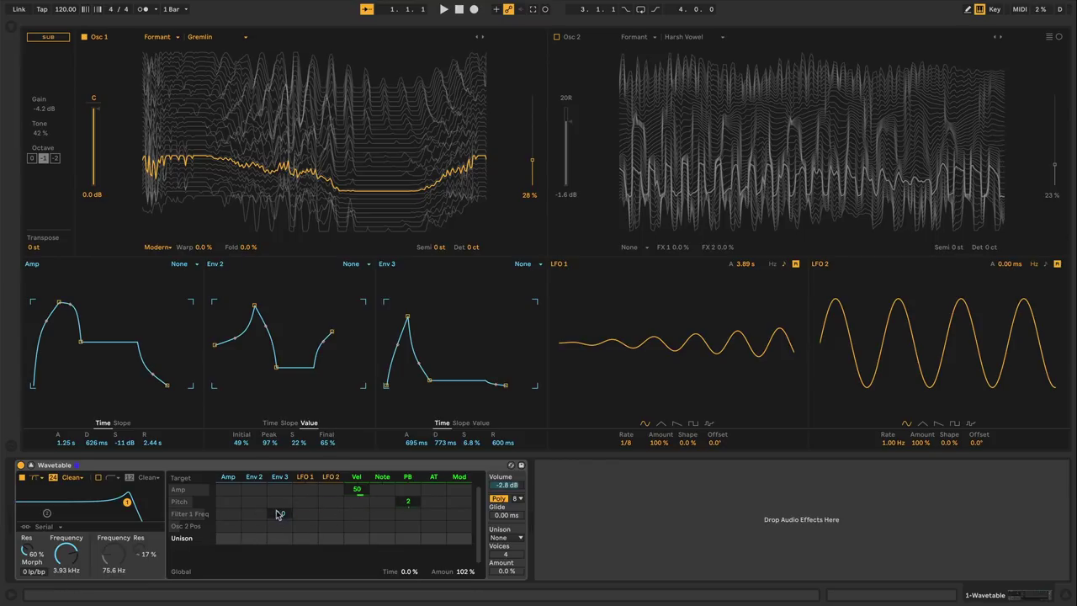
pyautogui.click(359, 501)
pyautogui.moveTo(126, 502); pyautogui.dragTo(112, 511)
# - Set LFO 1's rate to 3, LFO 2's rate to 9.99 Hz, and Env 3's decay to 20.0 s with 51% sustain
pyautogui.moveTo(760, 362); pyautogui.dragTo(707, 362)
pyautogui.moveTo(912, 337); pyautogui.dragTo(985, 336)
pyautogui.moveTo(430, 378); pyautogui.dragTo(456, 347)
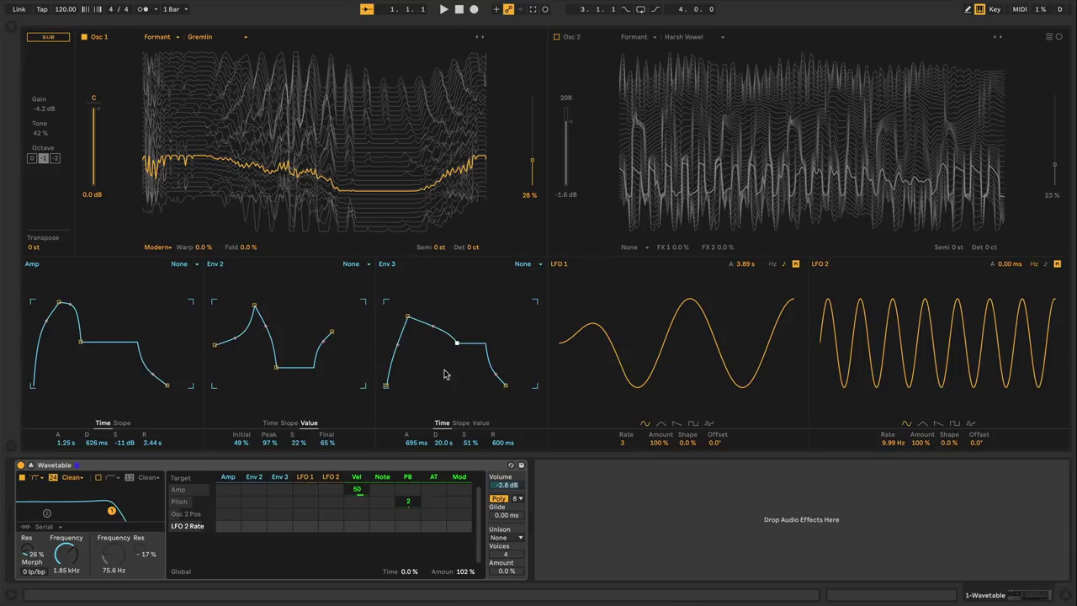
# - Set Oscillator 1's wavetable position to 51% and Filter 1 to 1.53 kHz with 23% resonance
pyautogui.moveTo(349, 84); pyautogui.dragTo(349, 65)
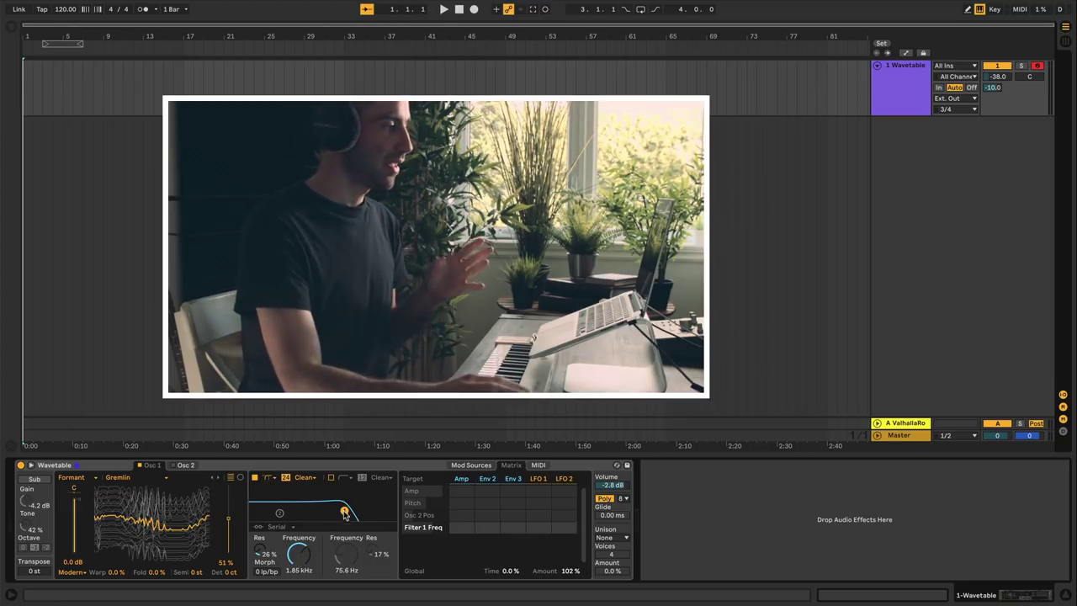
pyautogui.moveTo(346, 512); pyautogui.dragTo(340, 511)
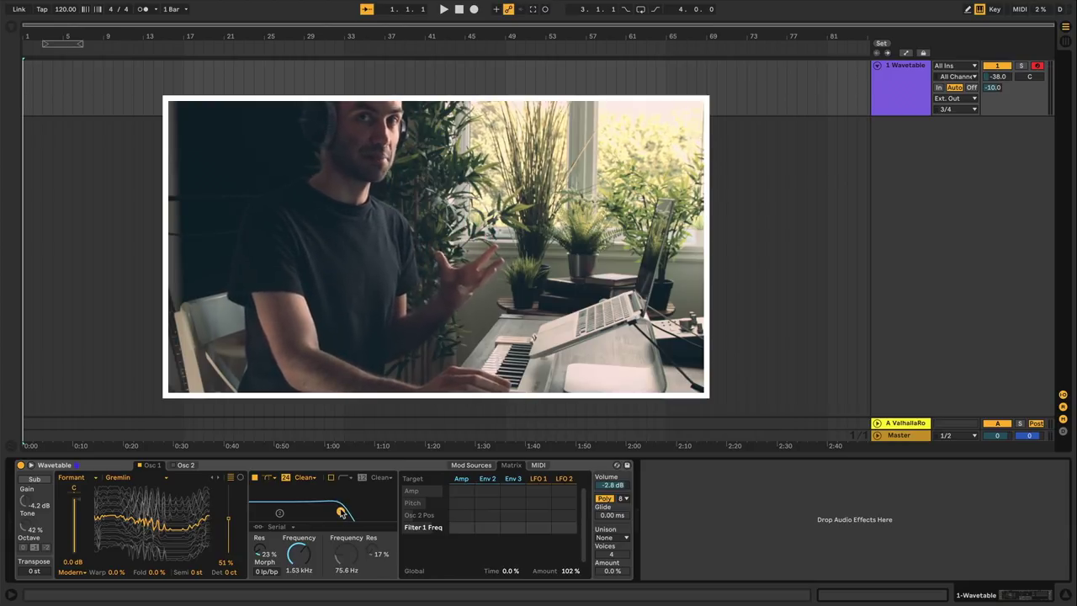